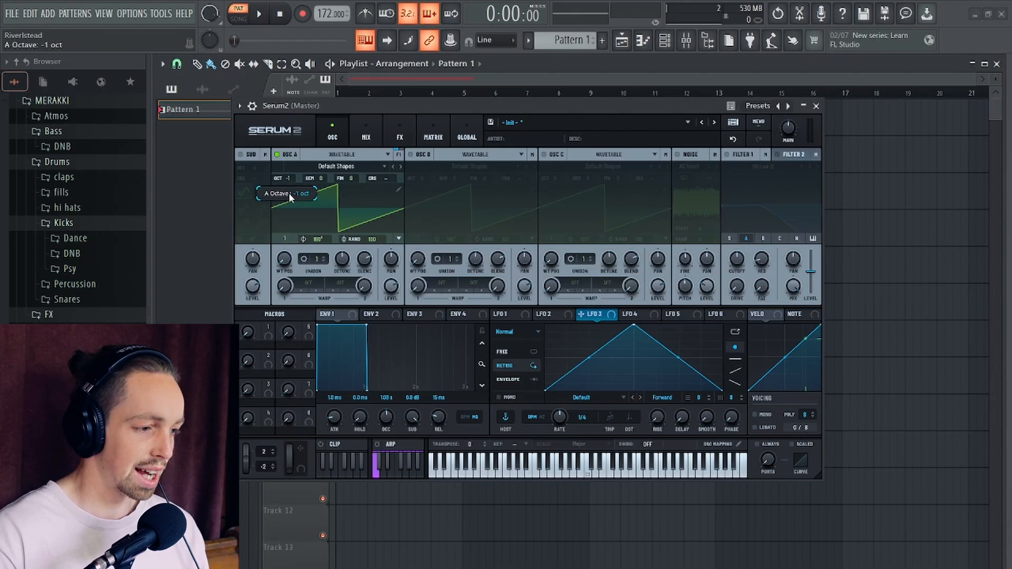
- Set oscillator A to the sine shape at wavetable position 2, and enable oscillator B at wavetable position 3 with its level at 0%
left_click_drag(285, 265, 285, 253)
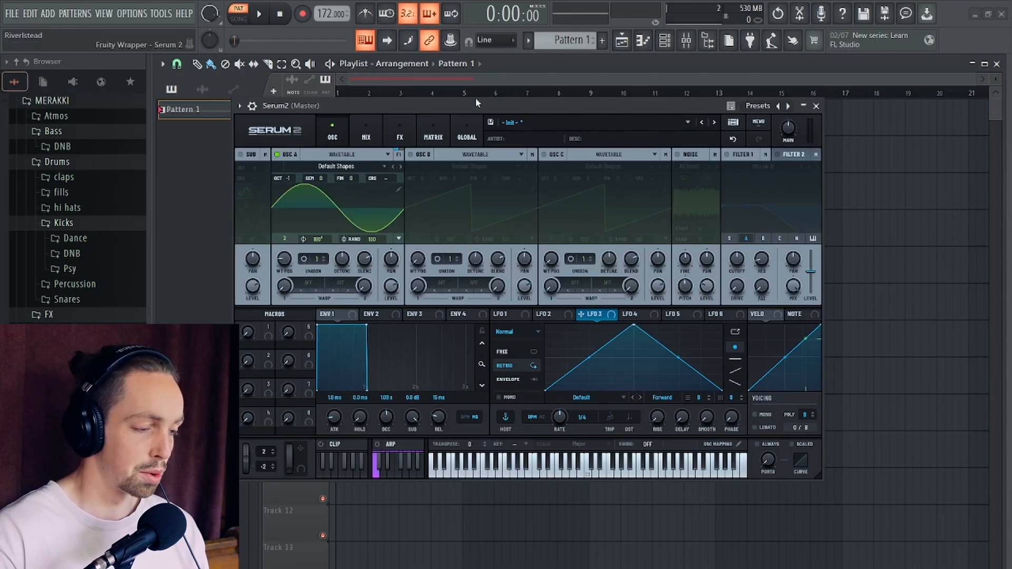
left_click_drag(480, 105, 545, 119)
left_click(476, 168)
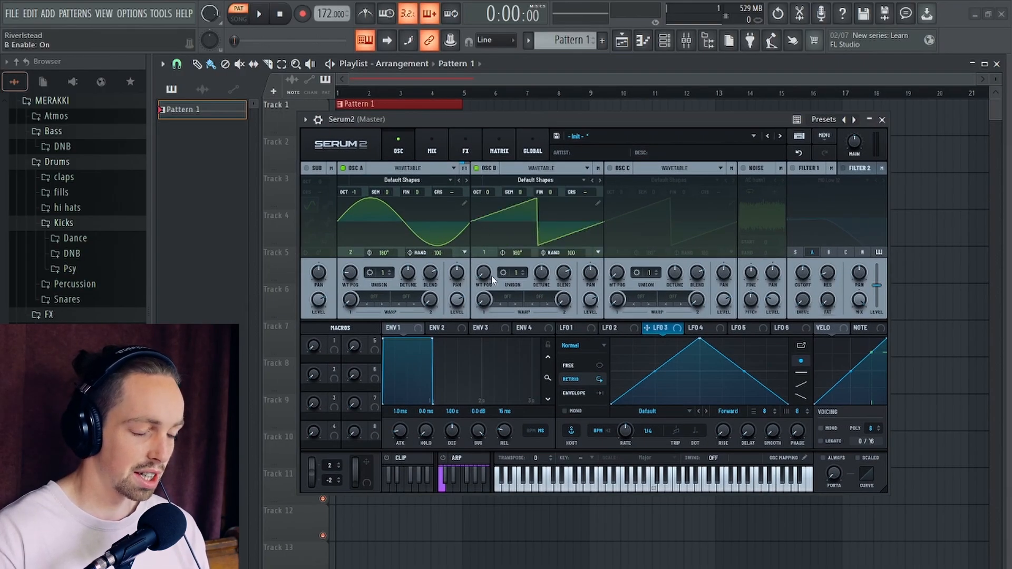
left_click_drag(492, 279, 445, 301)
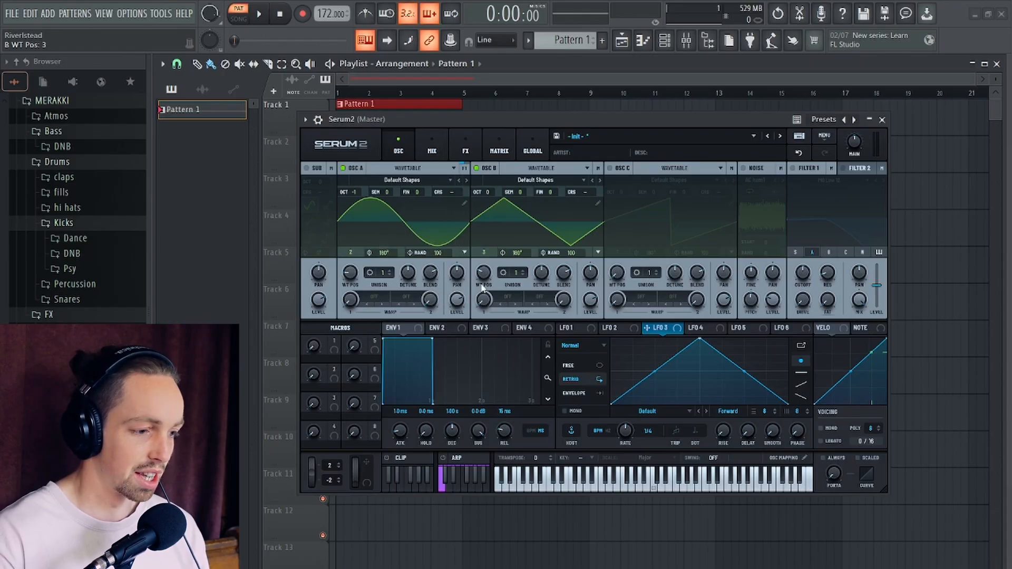
left_click_drag(595, 302, 595, 428)
- Set oscillator A's first warp mode to PD (B) with an amount of 40%
left_click(378, 294)
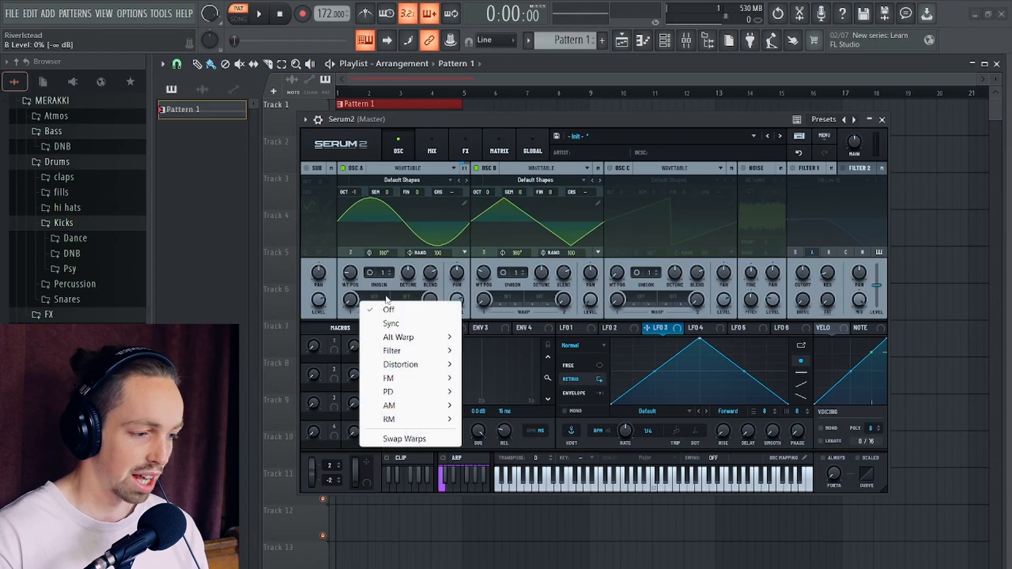
mouse_move(407, 399)
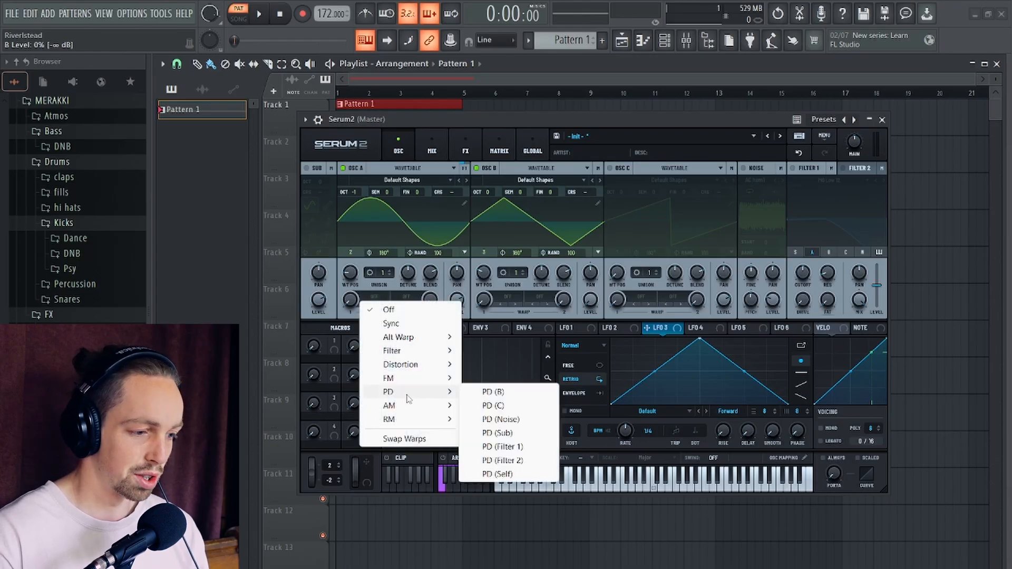
left_click(493, 392)
left_click_drag(371, 259, 371, 279)
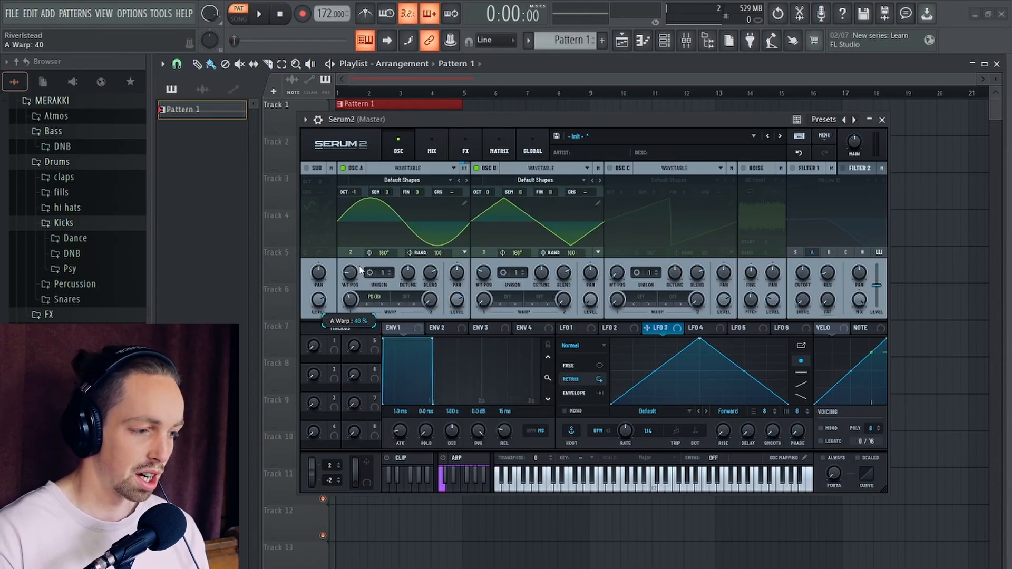
- Switch LFO 1 to the S&H mode and set its rate to 1.5 Hz
left_click(574, 328)
left_click(580, 345)
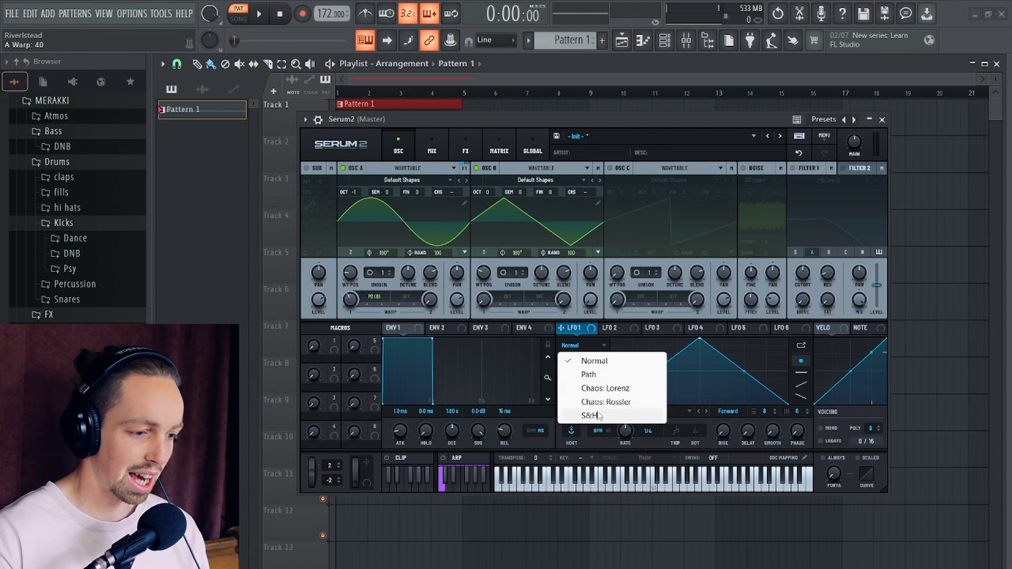
left_click(589, 416)
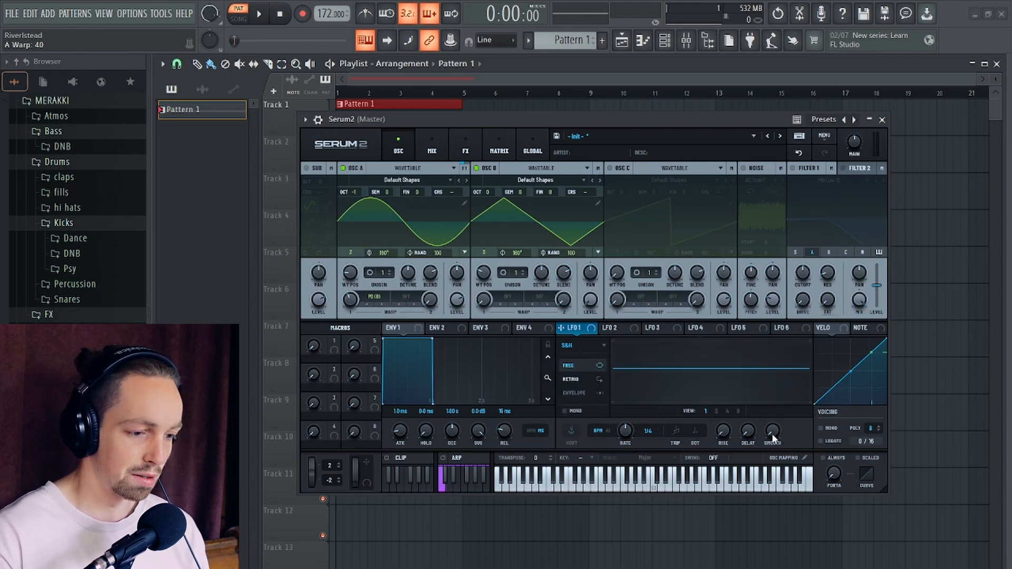
left_click(602, 432)
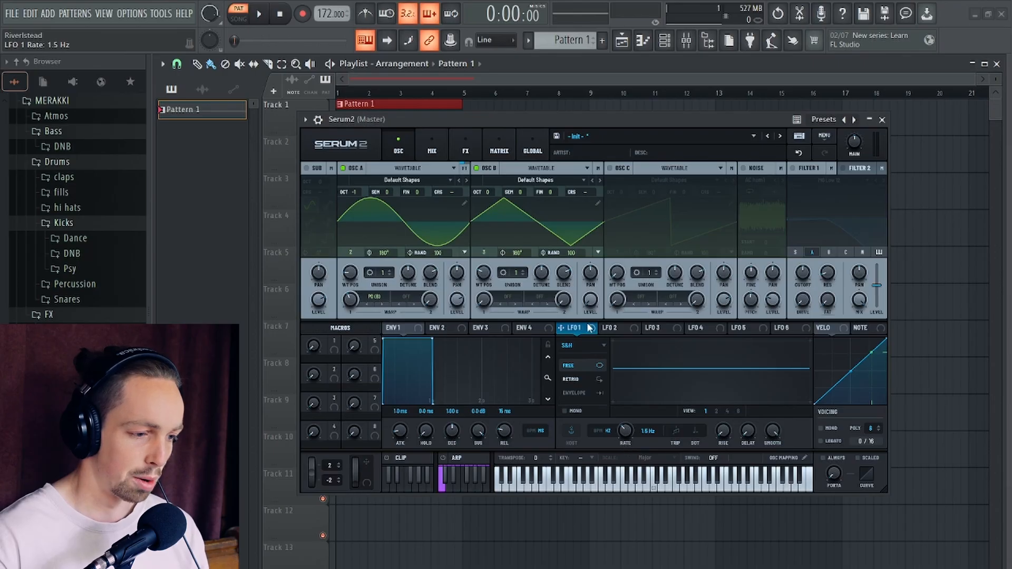
- Assign LFO 1 to oscillator A's warp with an amount of 22% and play the pattern to audition it
left_click_drag(561, 328, 344, 307)
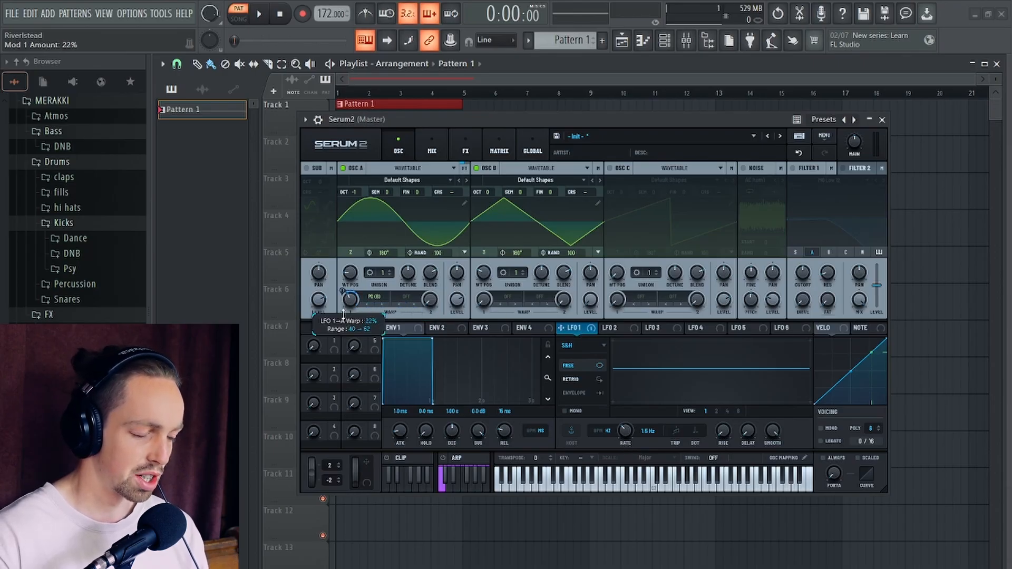
mouse_move(560, 118)
left_mouse_down()
mouse_move(550, 132)
mouse_move(551, 105)
left_mouse_up()
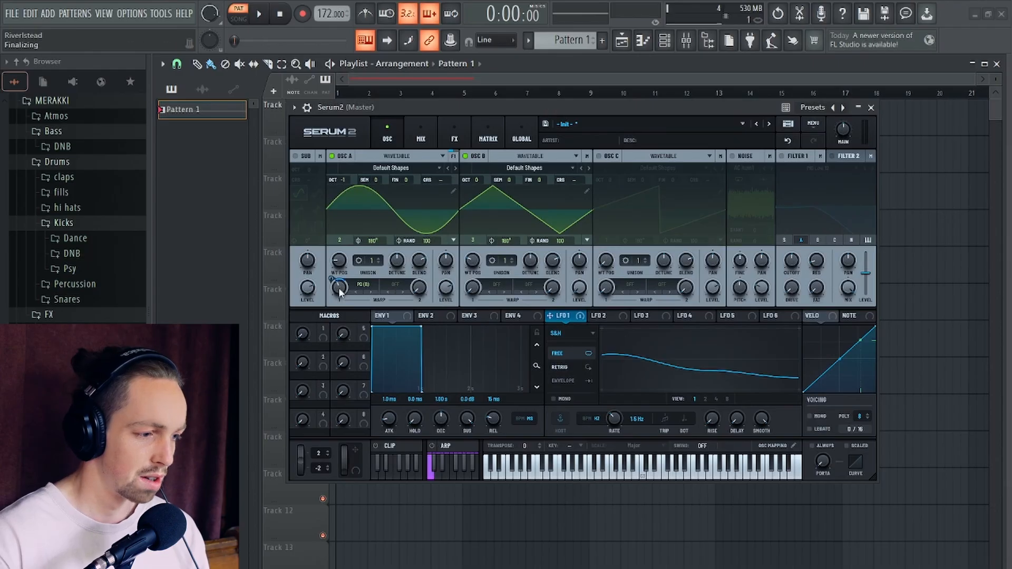
key("space")
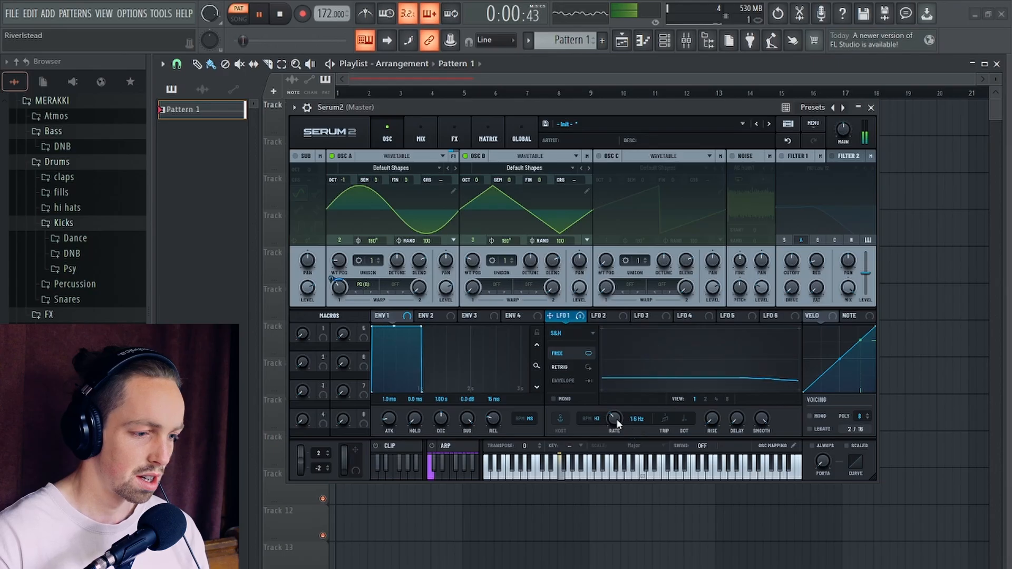
key("space")
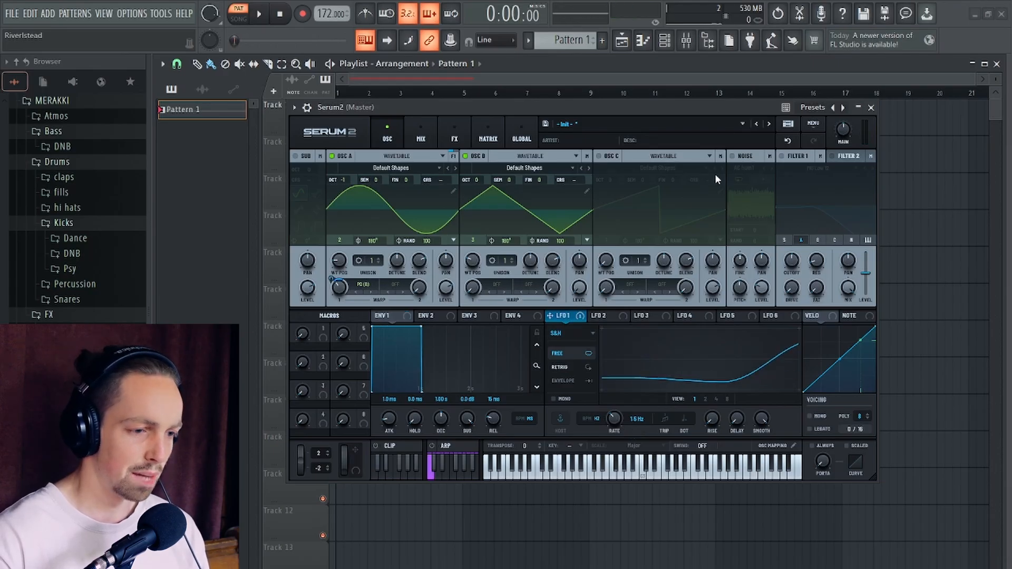
- Enable the noise oscillator and load the BrightWhite noise sample
left_click(732, 156)
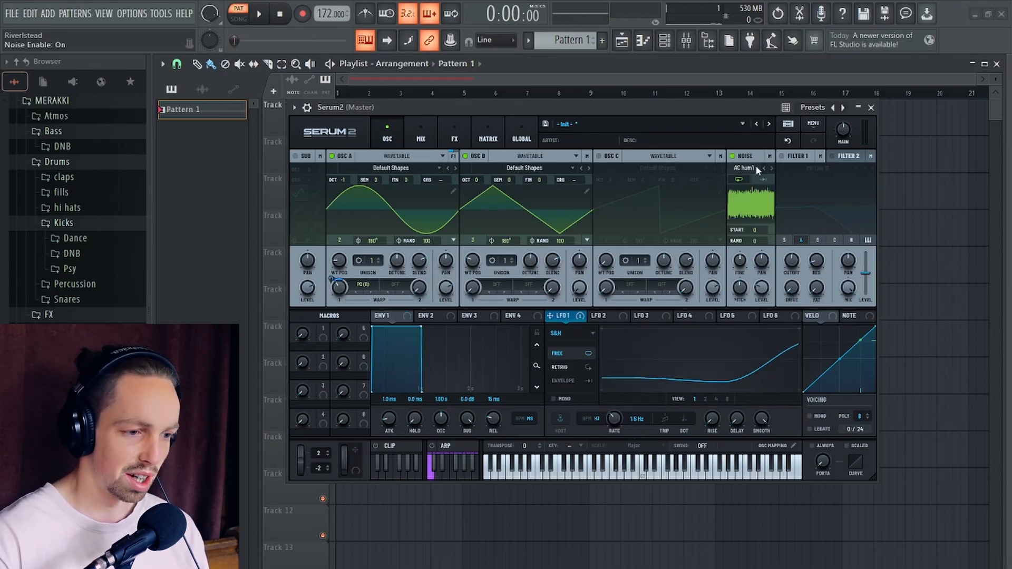
left_click(756, 170)
mouse_move(790, 179)
left_click(918, 222)
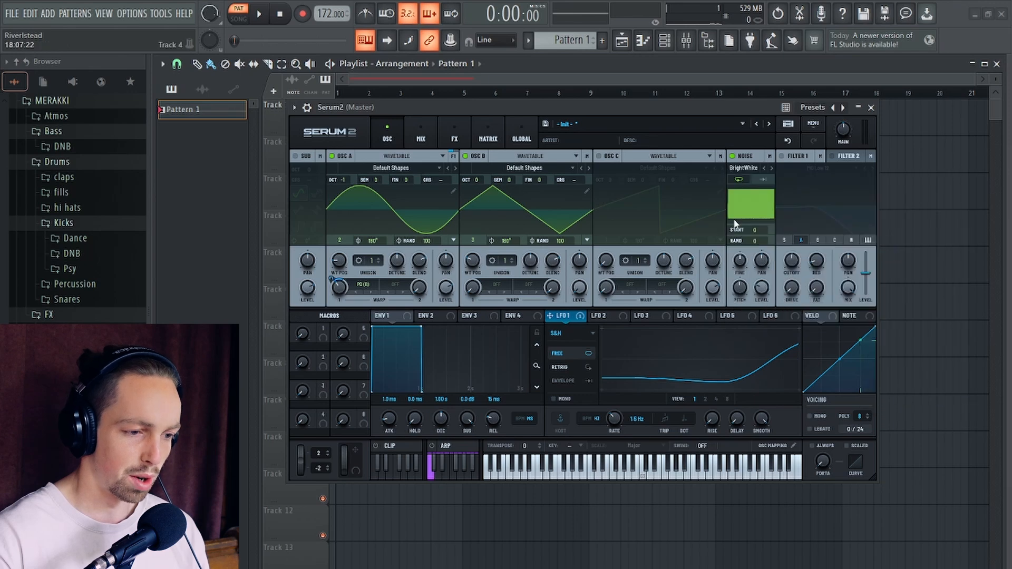
- Enable Filter 1 with the High 24 type and set its resonance to 0%
left_click(782, 156)
left_click(801, 169)
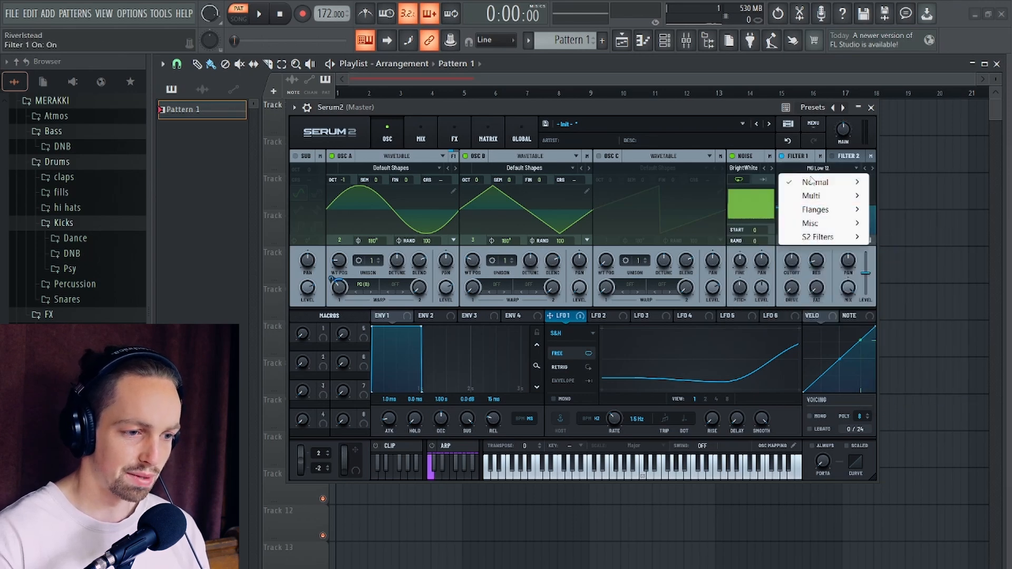
mouse_move(817, 181)
left_click(904, 333)
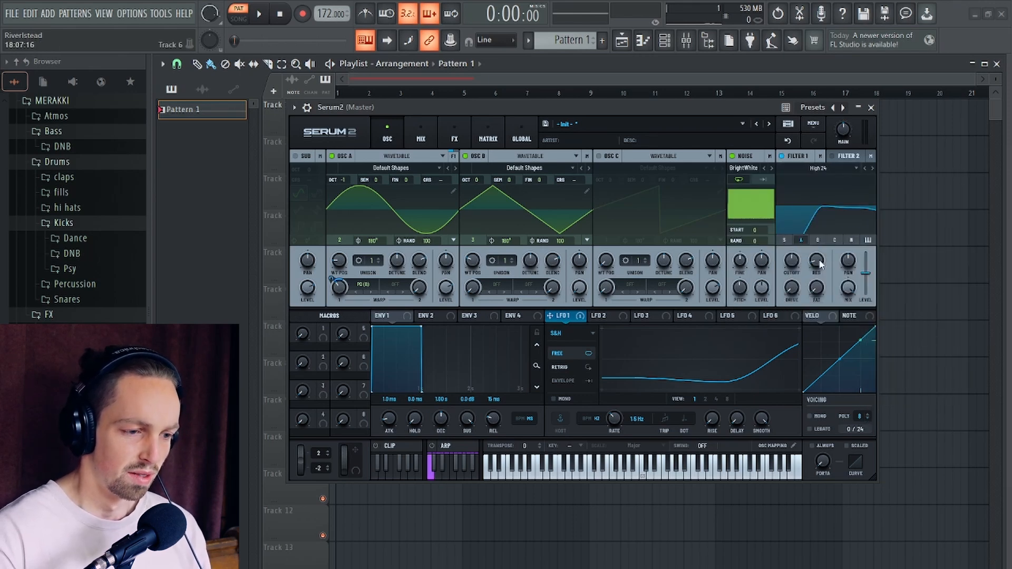
left_click_drag(814, 264, 765, 367)
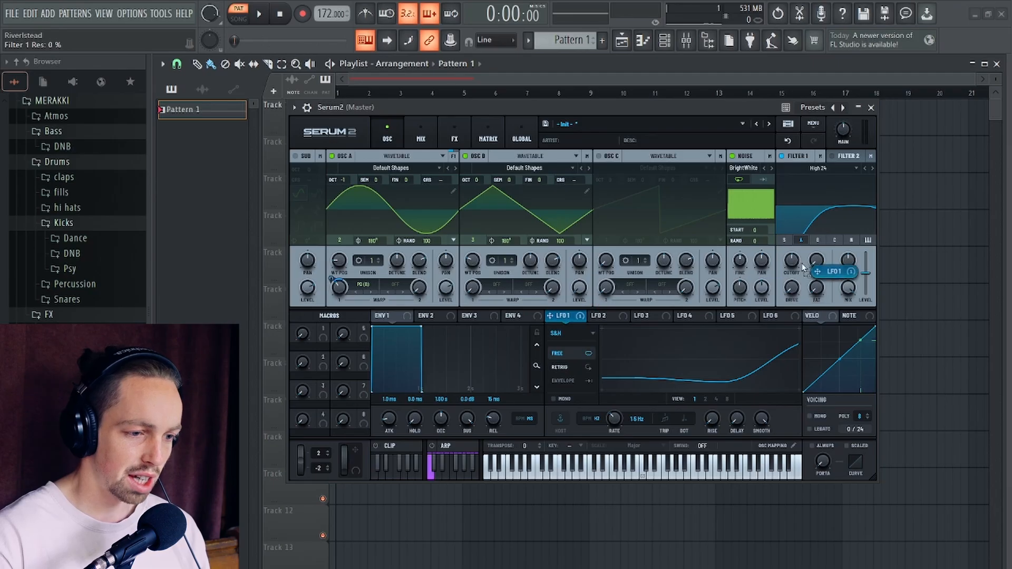
- Raise Filter 1's cutoff with LFO 1 modulating it by -13%, and route the noise oscillator through the filter instead of oscillator A
left_click_drag(792, 261, 791, 317)
left_click_drag(789, 254, 789, 256)
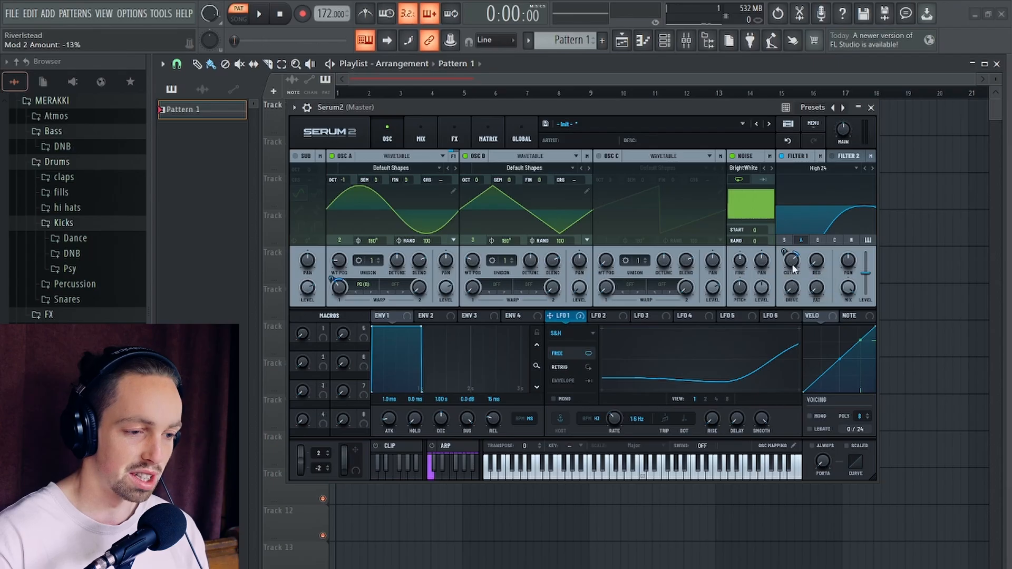
left_click(853, 241)
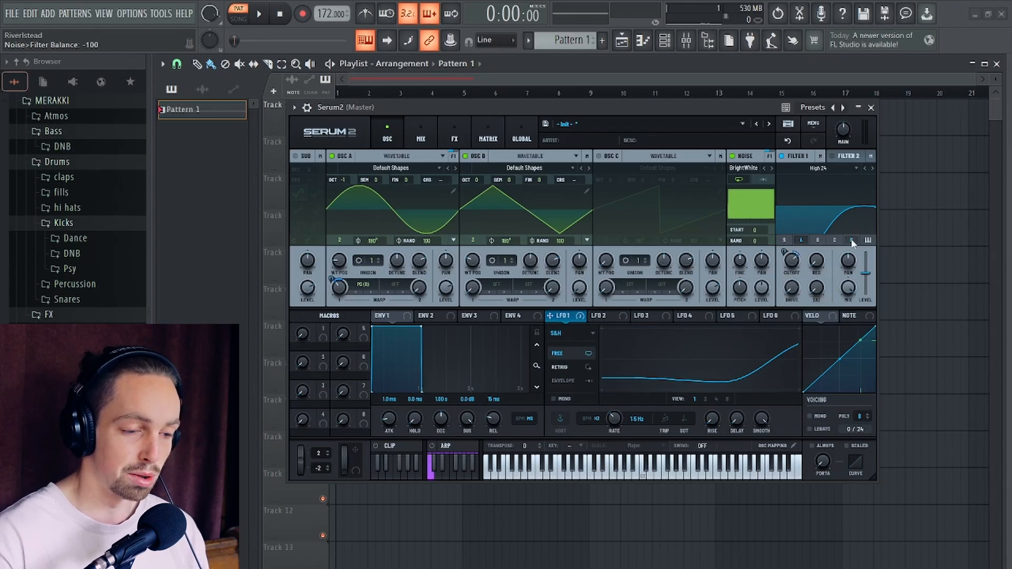
left_click(802, 244)
- Set the noise level to 35% while playing the pattern to check the balance
key("space")
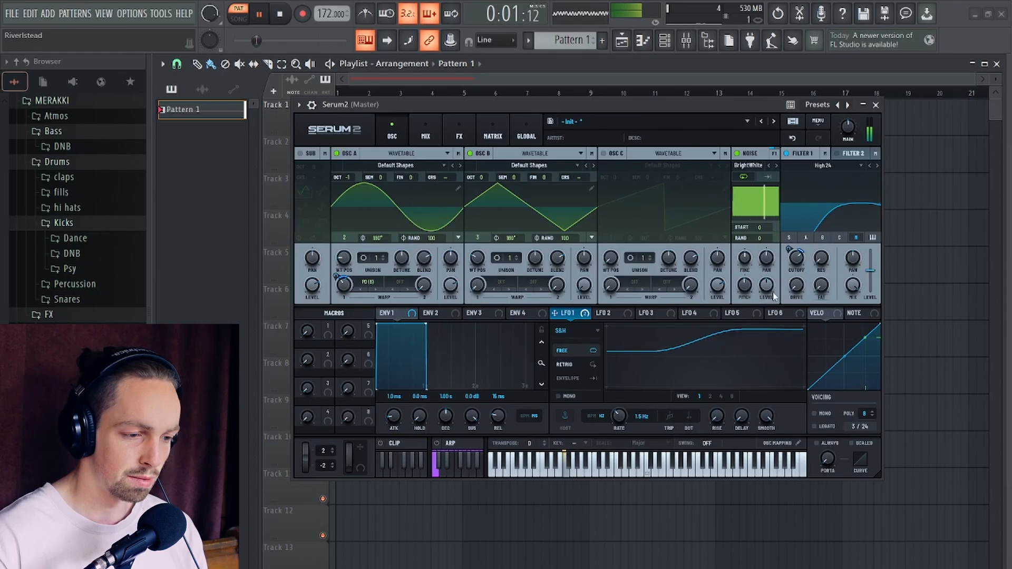
key("space")
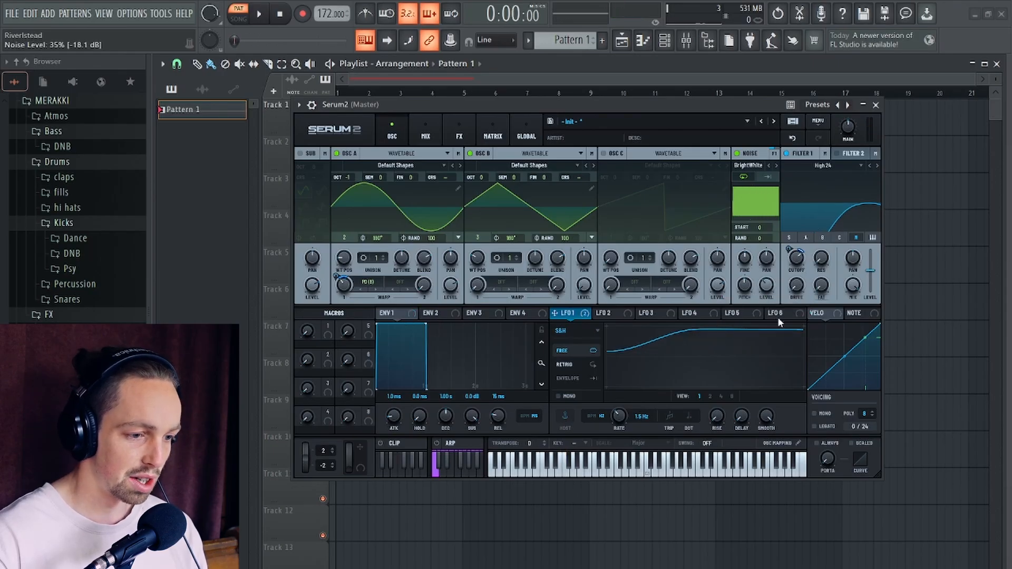
key("space")
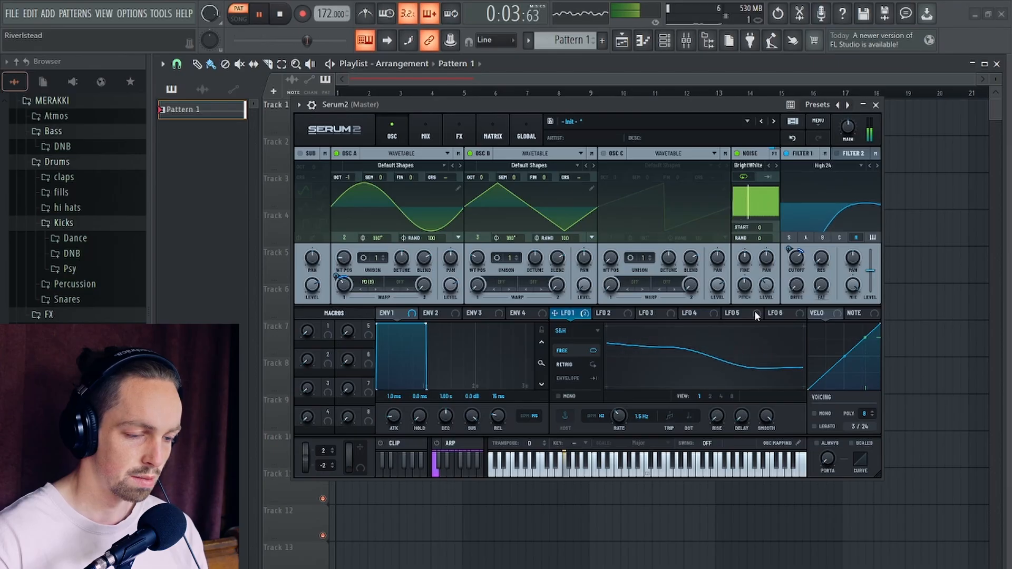
key("space")
- Reshape LFO 2 into a high plateau that ramps down past the middle to a flat floor
left_click(610, 313)
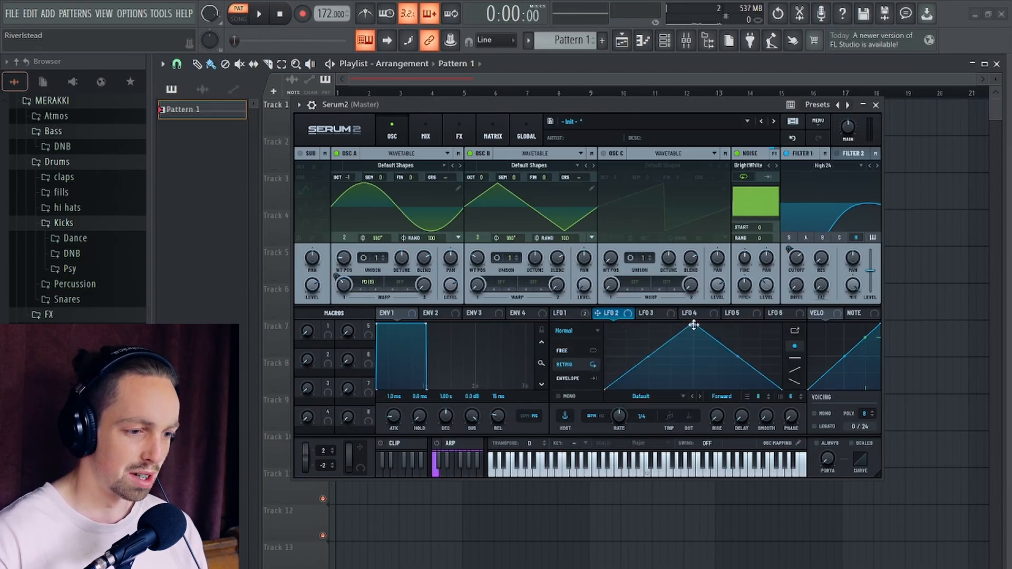
left_click_drag(694, 325, 591, 271)
left_click_drag(640, 315, 668, 299)
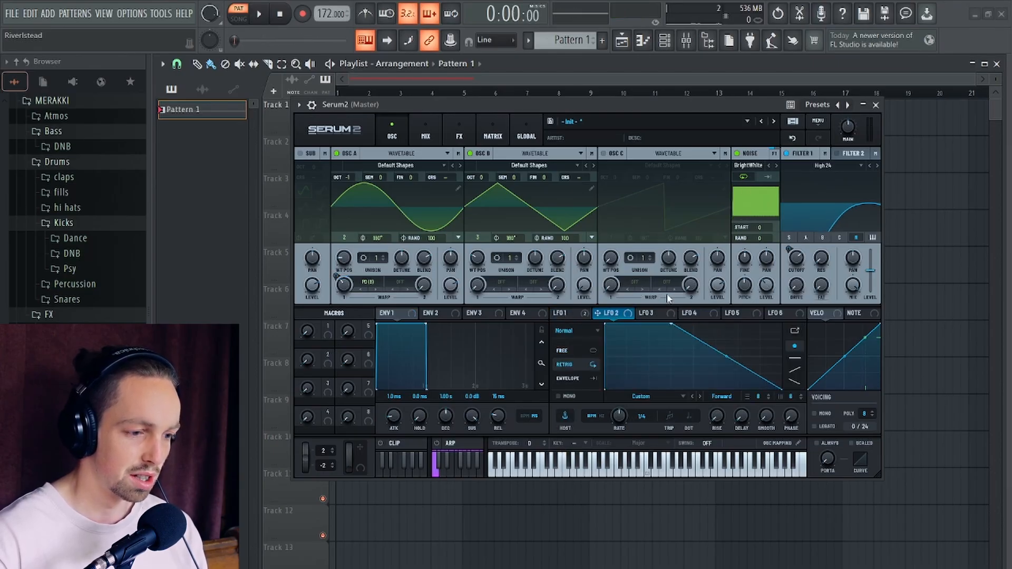
double_click(714, 357)
left_click_drag(714, 350, 711, 415)
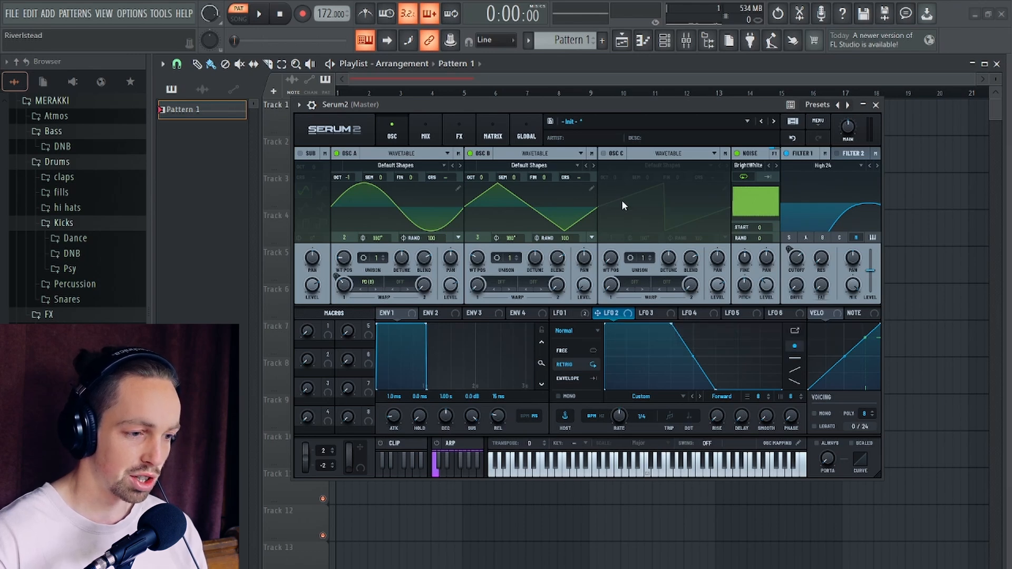
- Enable oscillator C, load the LFO 2 shape as its wavetable, and turn its level all the way down
left_click(602, 153)
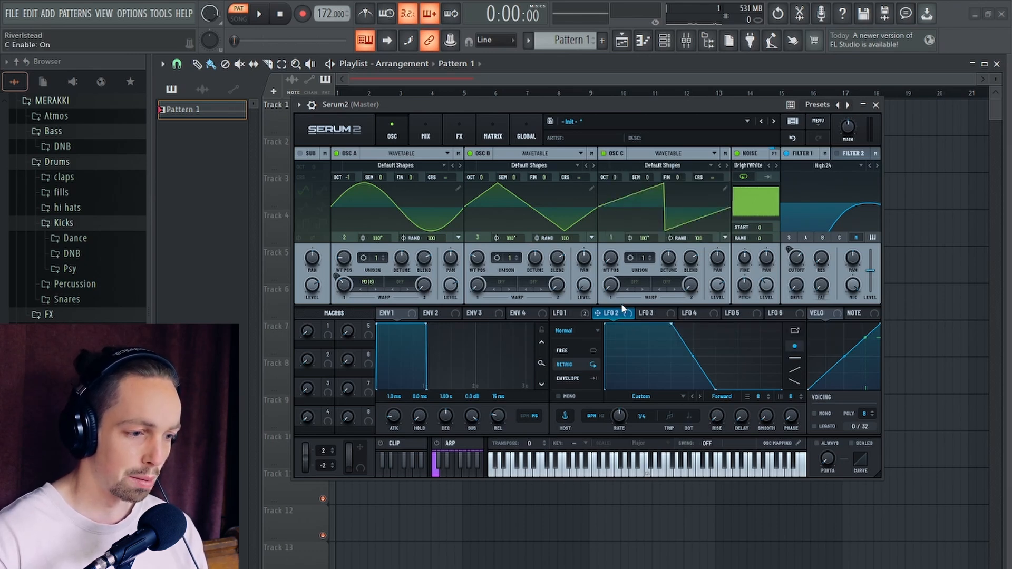
left_click_drag(616, 315, 625, 203)
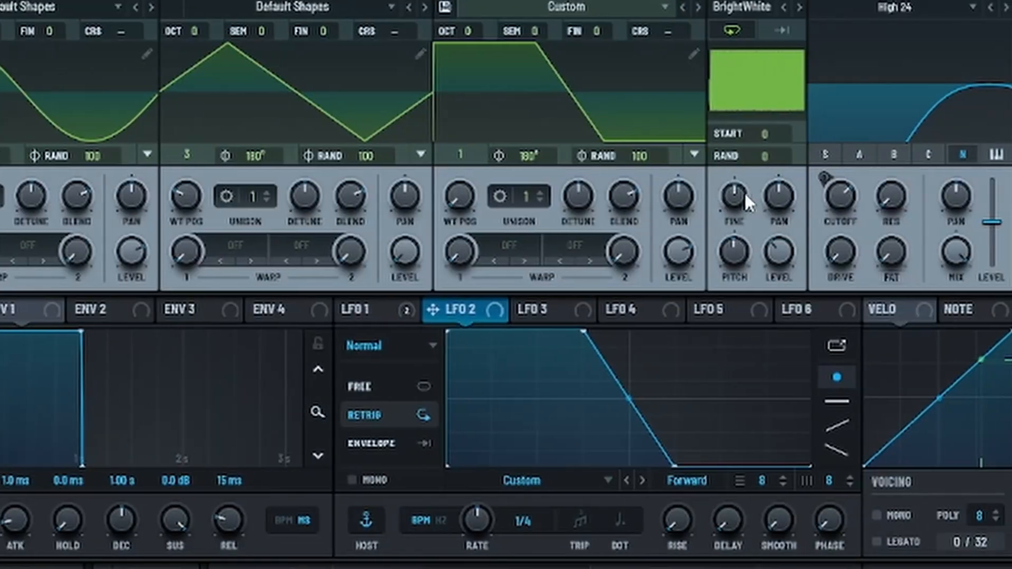
left_click_drag(673, 248, 700, 494)
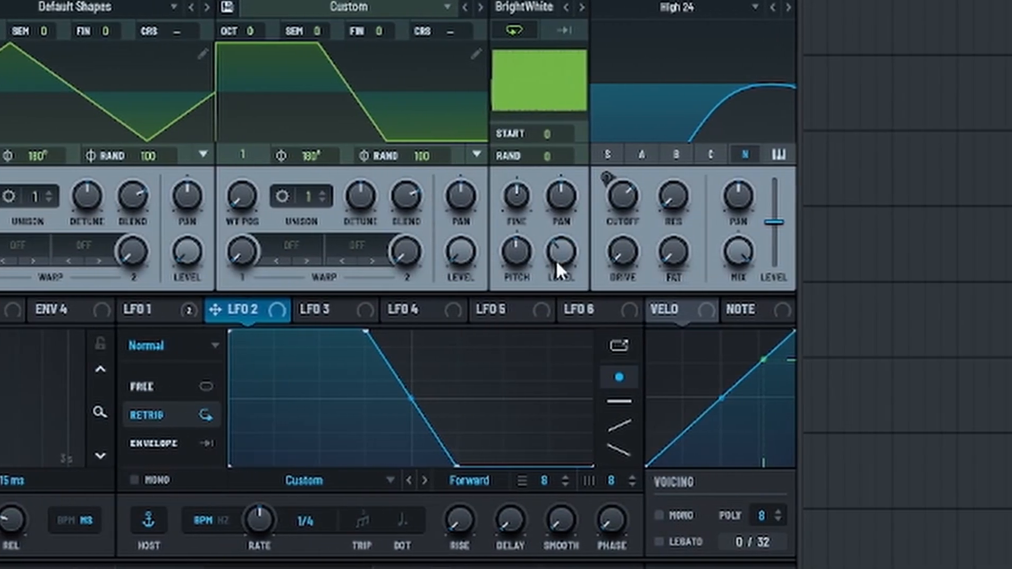
- Assign oscillator C as the modulation source of the noise level and set the base noise level to 0%
right_click(626, 257)
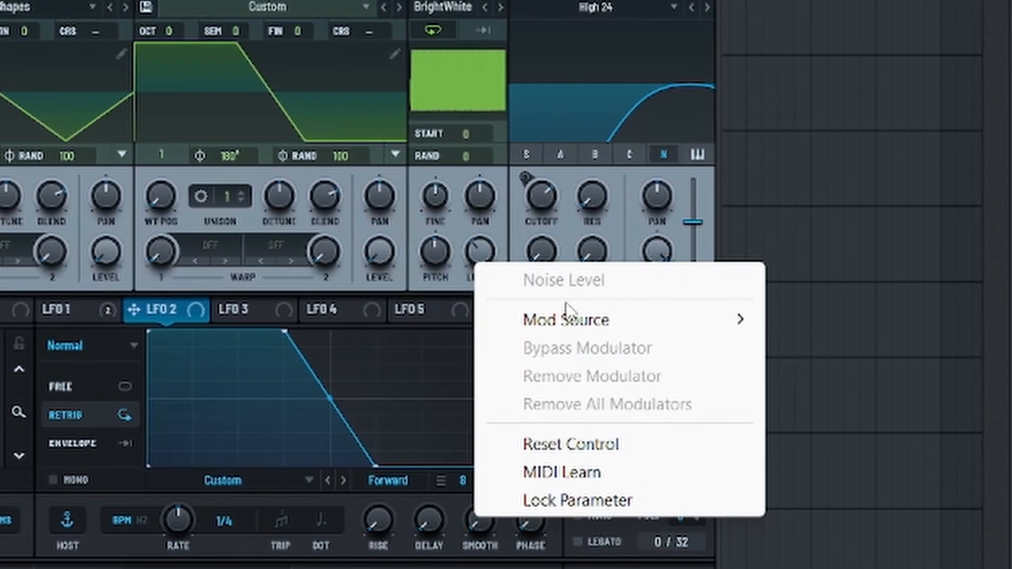
mouse_move(547, 320)
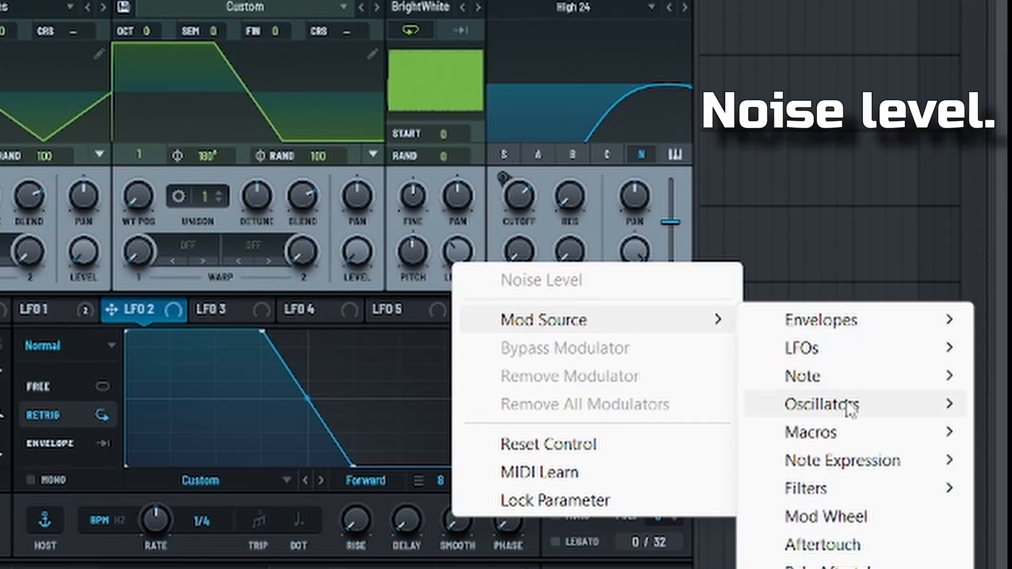
mouse_move(850, 411)
left_click(653, 482)
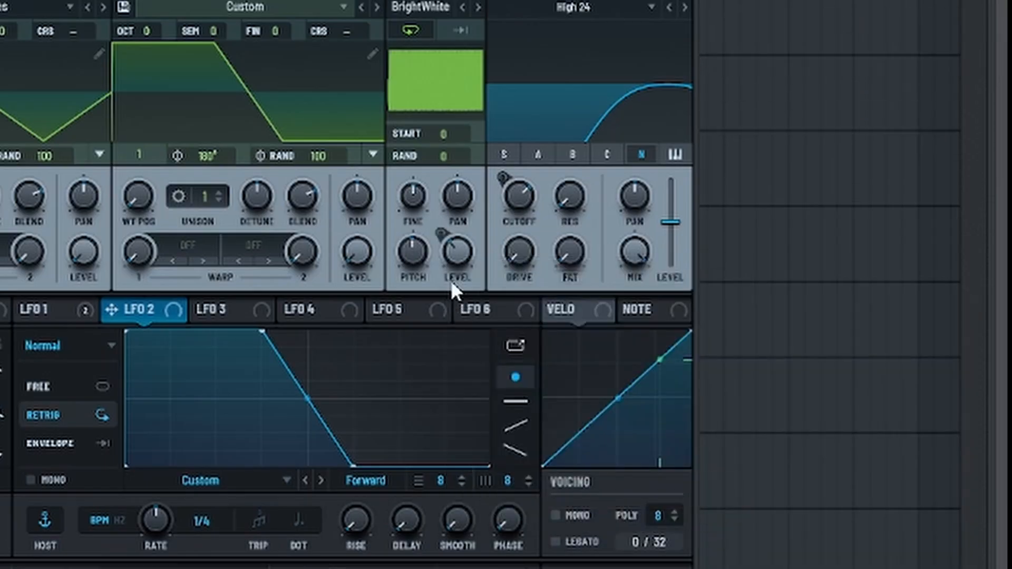
mouse_move(460, 254)
left_click_drag(460, 254, 476, 498)
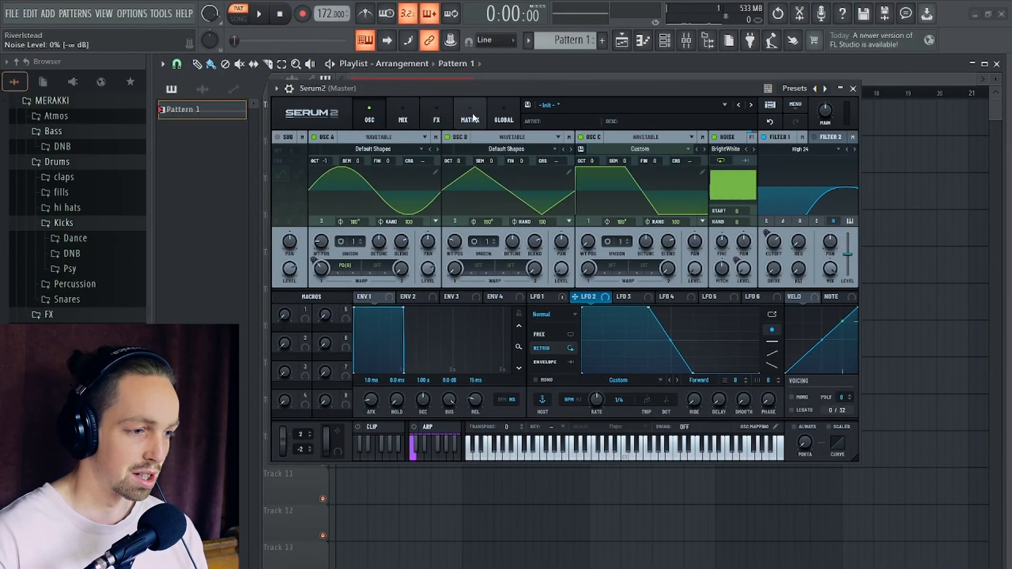
- Set the OSC C to Noise Level modulation amount to 44% in the matrix, audition the pattern, and return to the oscillator view
left_click(473, 118)
left_click_drag(434, 187, 456, 194)
key("space")
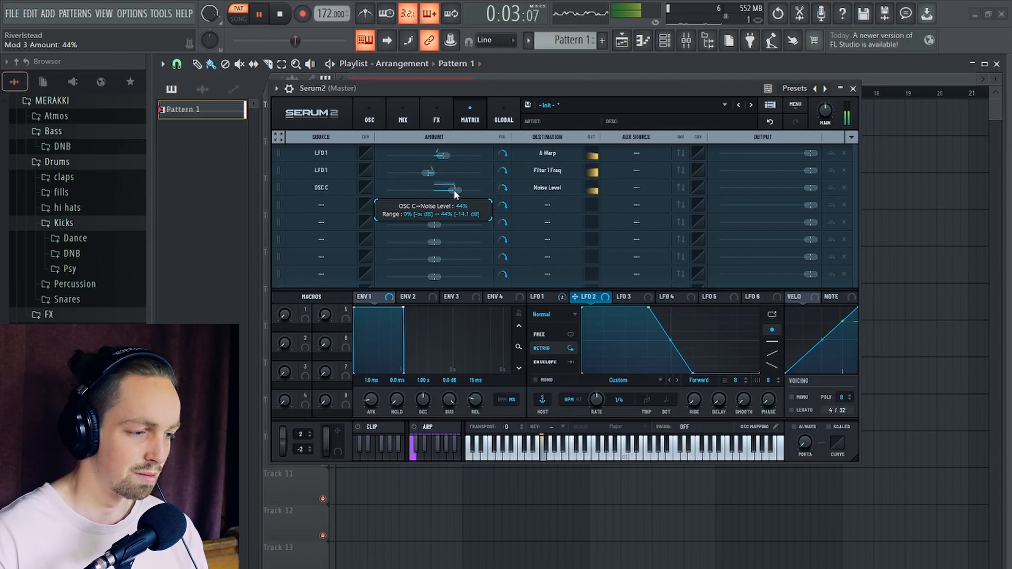
key("space")
left_click(370, 117)
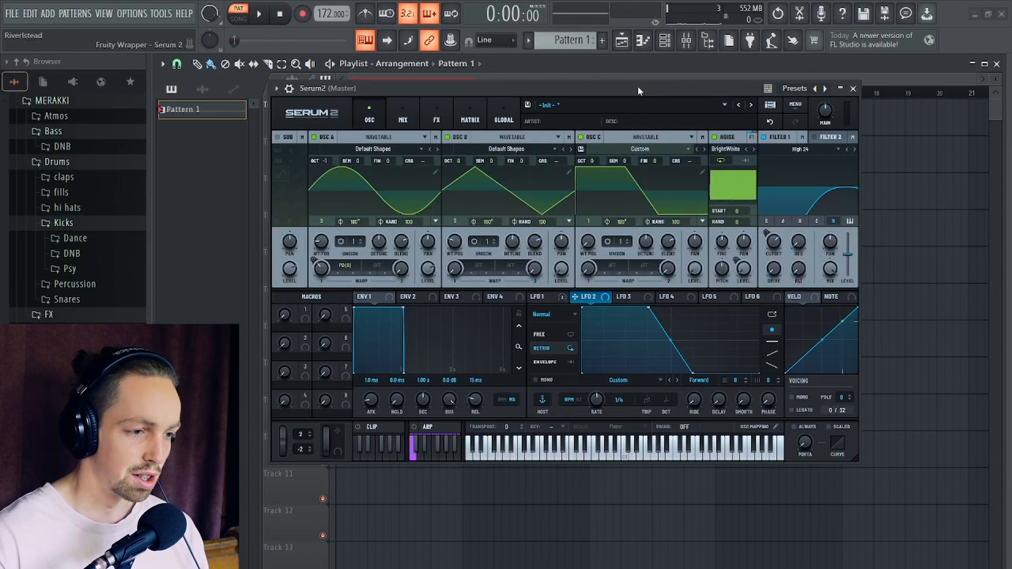
- Set the Filter 1 drive to 11% and audition the pattern
left_click_drag(638, 90, 642, 110)
left_click_drag(781, 292, 782, 283)
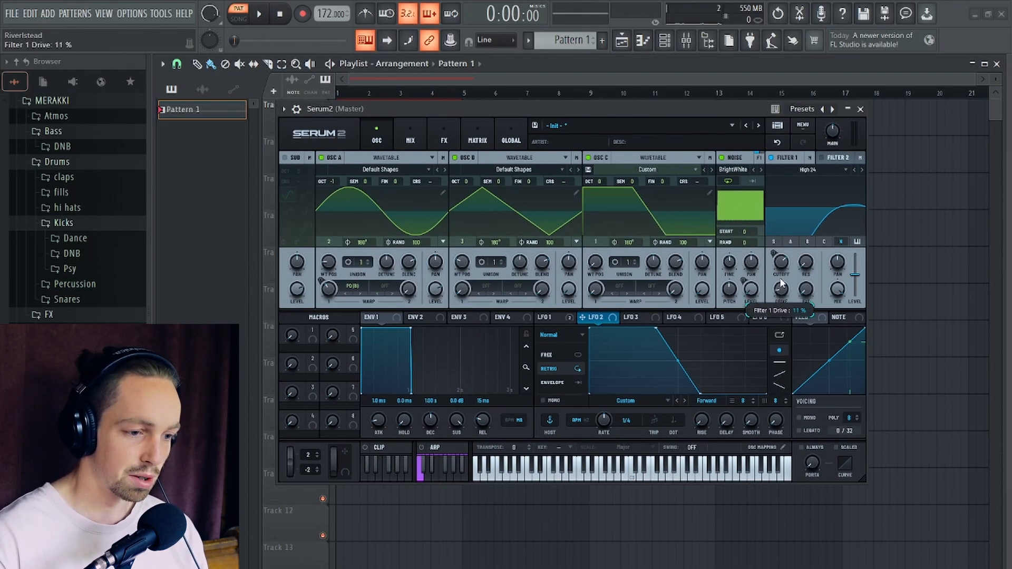
key("space")
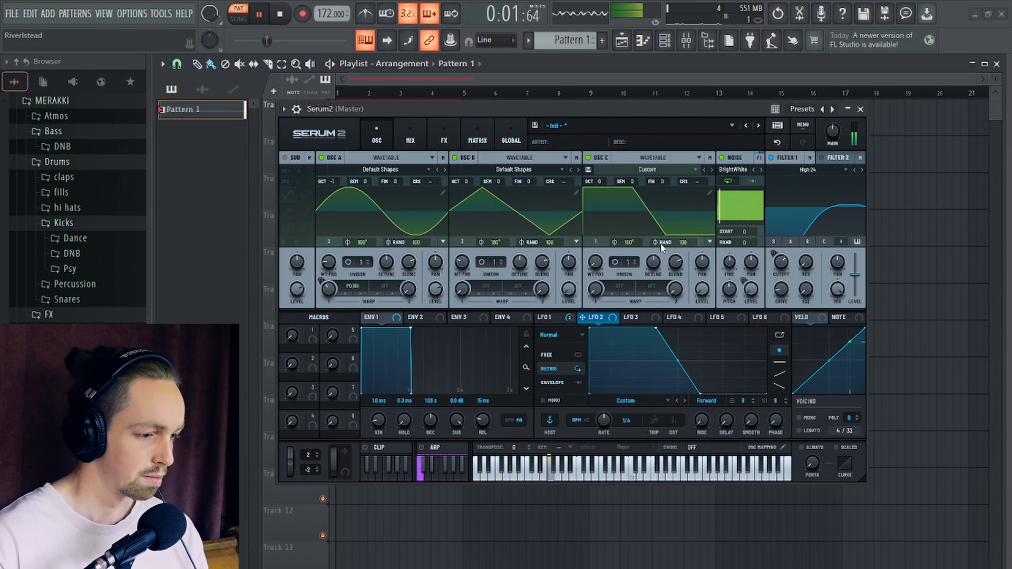
key("space")
- Add a Distortion module to the main effects rack and set its type to Overdrive
left_click(444, 136)
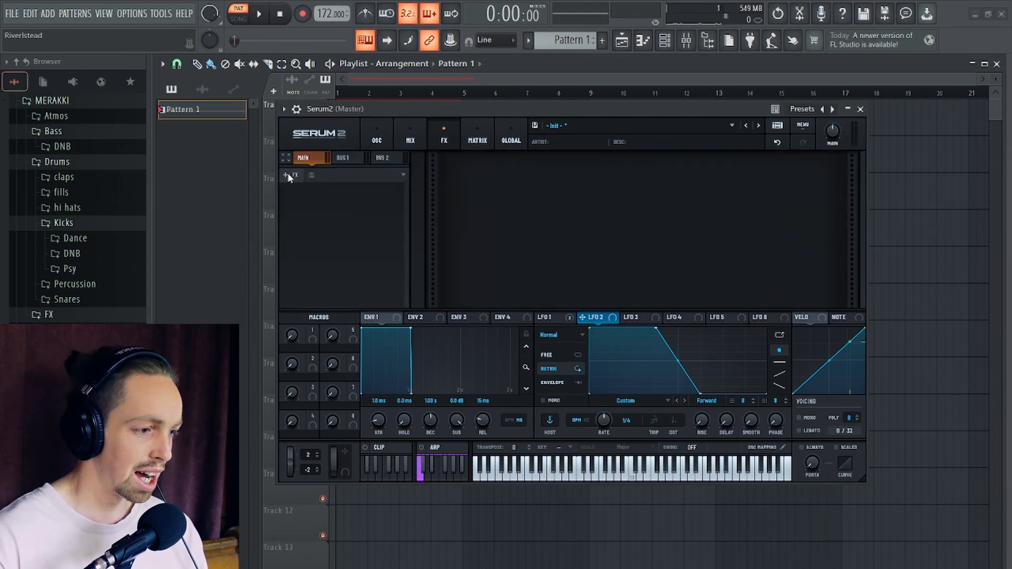
left_click(287, 175)
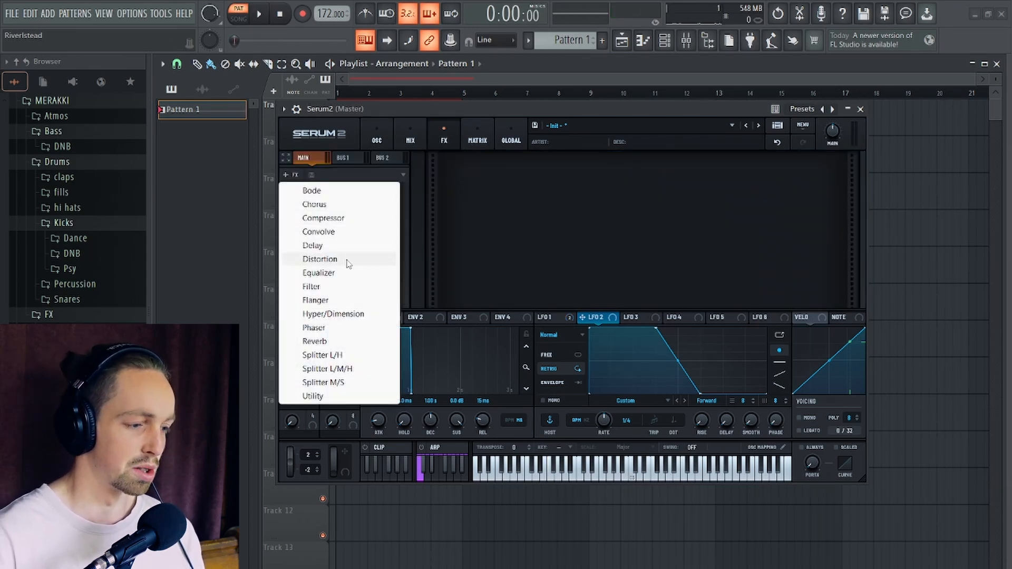
left_click(320, 259)
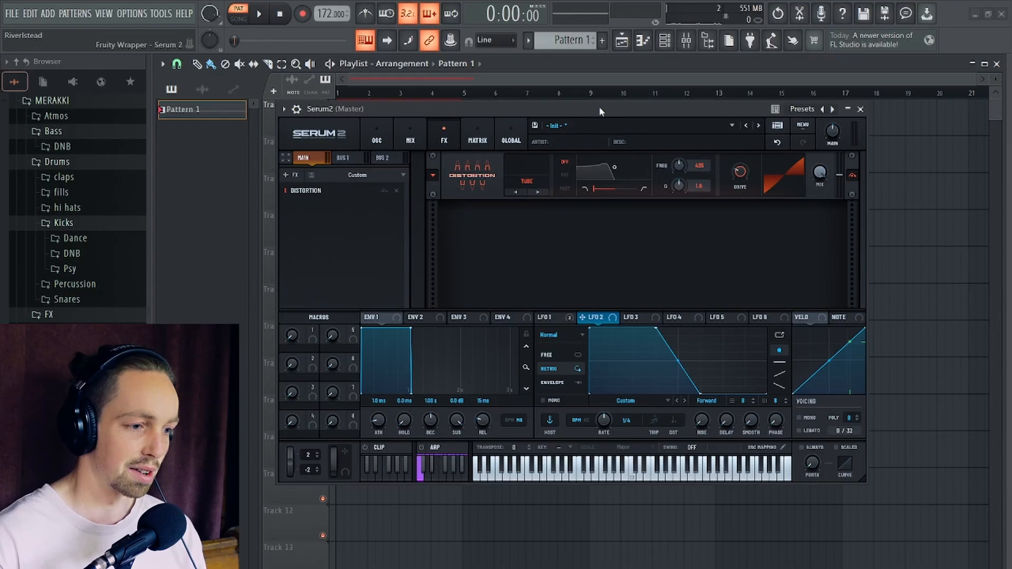
left_click_drag(599, 108, 615, 134)
left_click(546, 207)
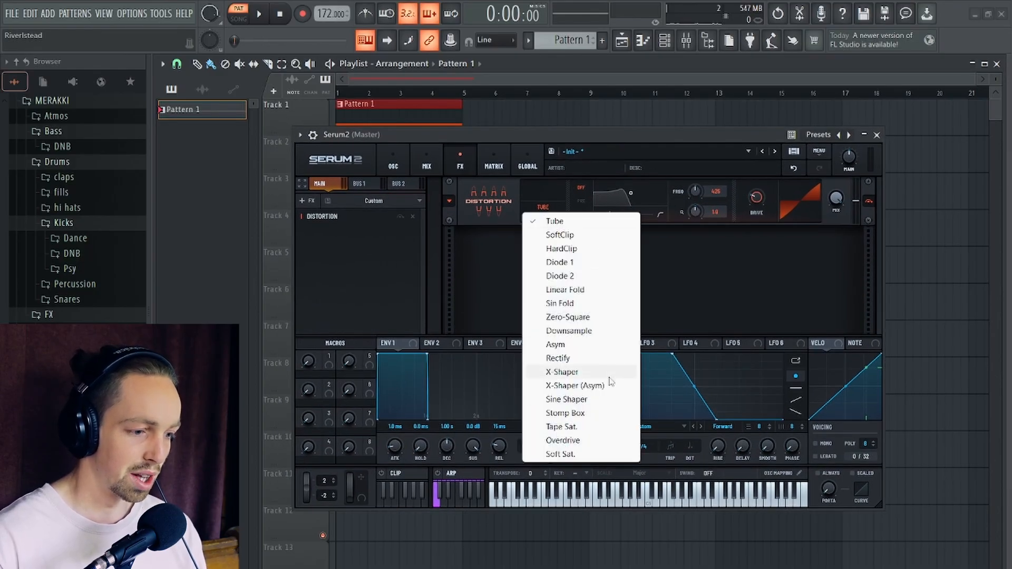
left_click(567, 440)
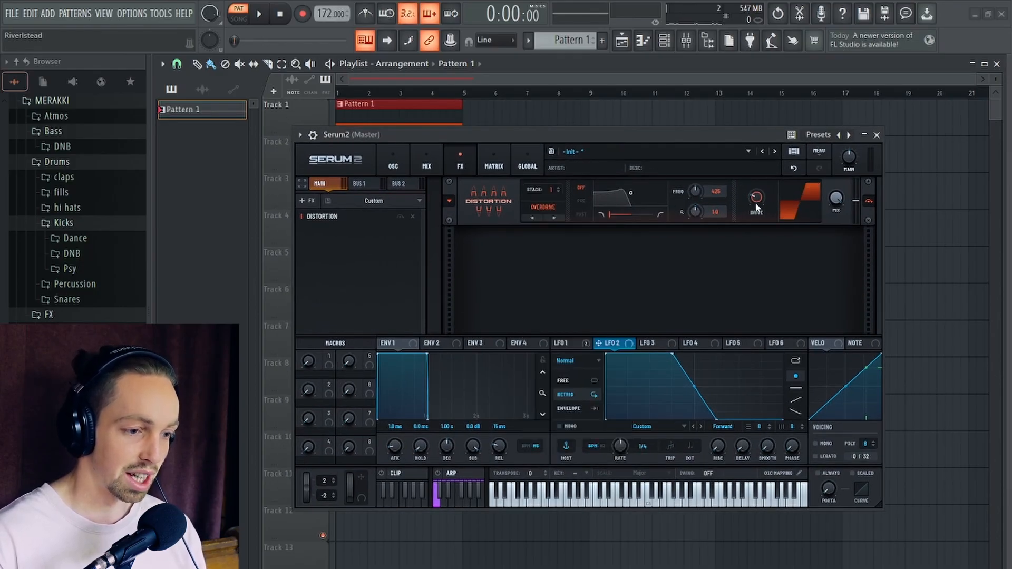
- Set the distortion's drive to 47% and its stack to 3 while auditioning the pattern
key("space")
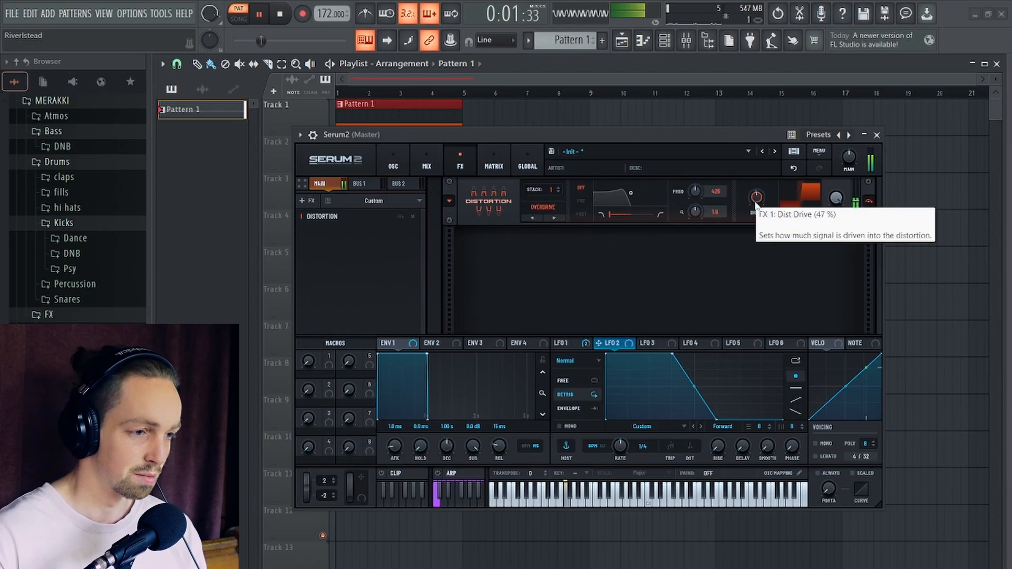
key("space")
left_click_drag(549, 190, 555, 179)
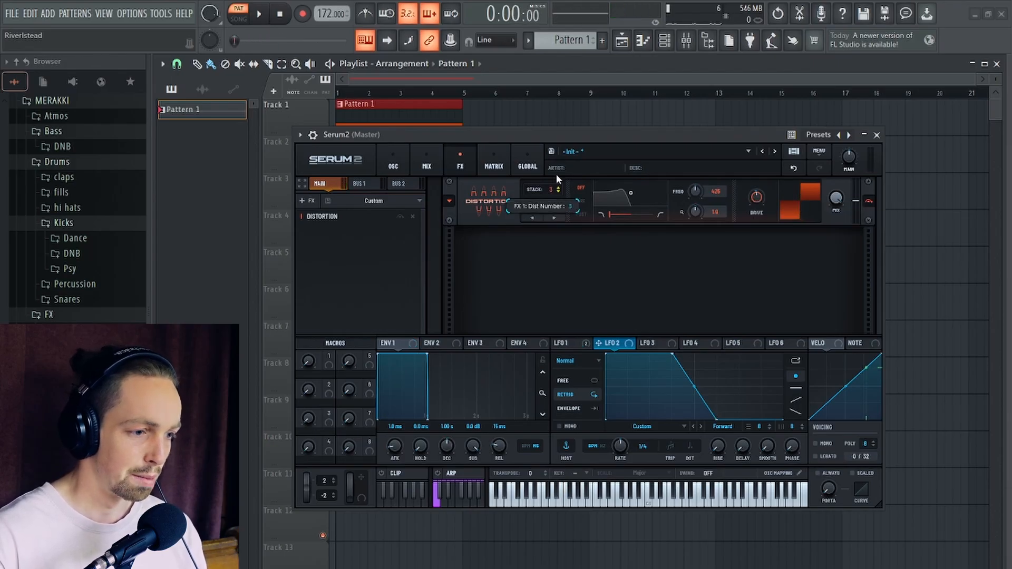
key("space")
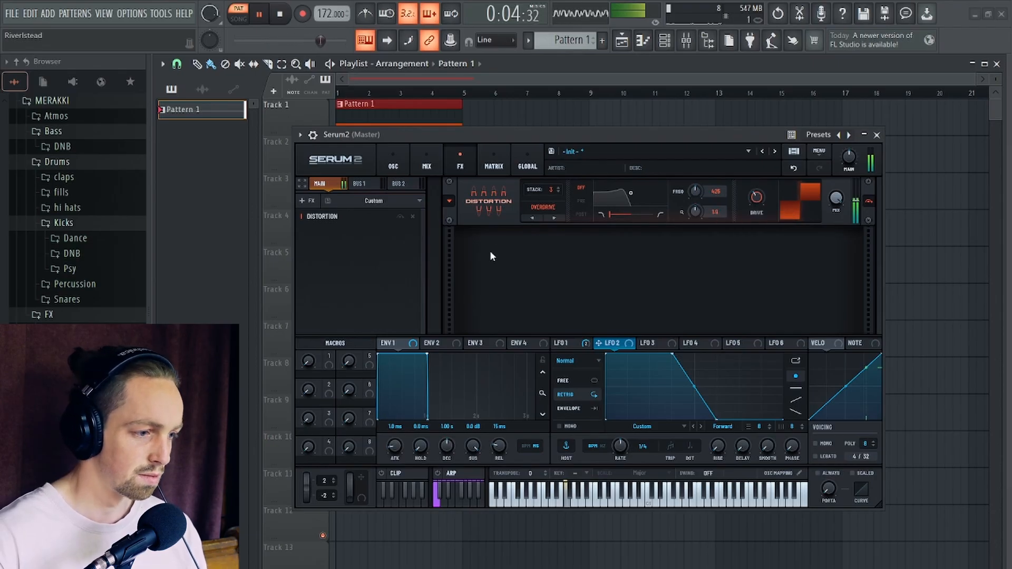
key("space")
- Add a Filter and an Equalizer to the rack, placing the Equalizer between the Distortion and the Filter
left_click(304, 201)
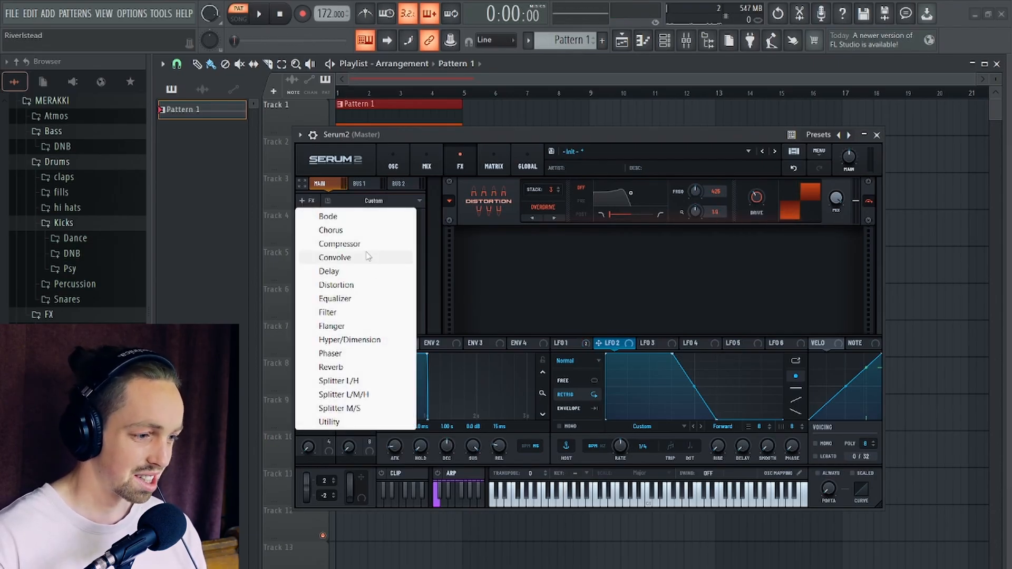
left_click(353, 312)
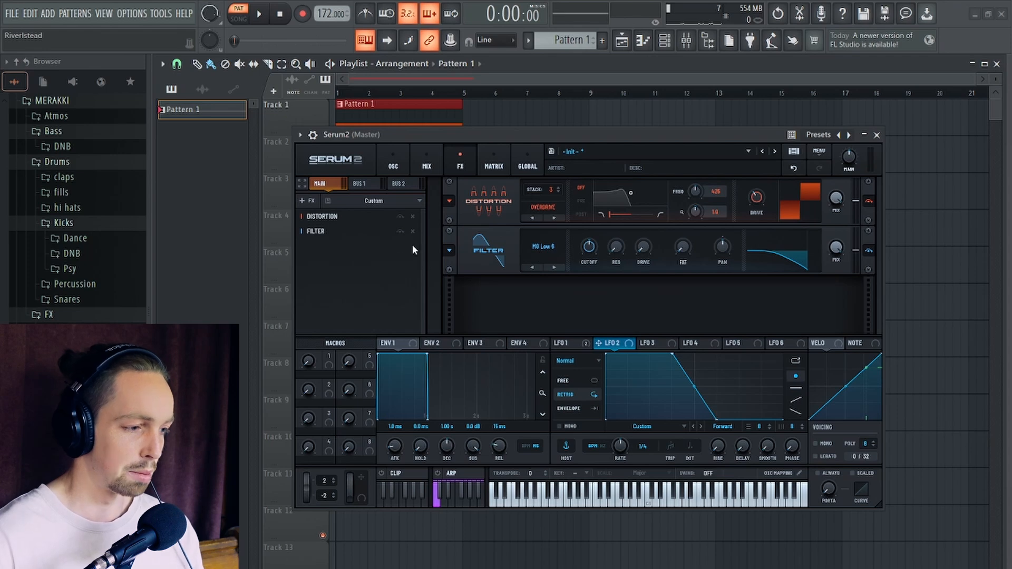
left_click(311, 201)
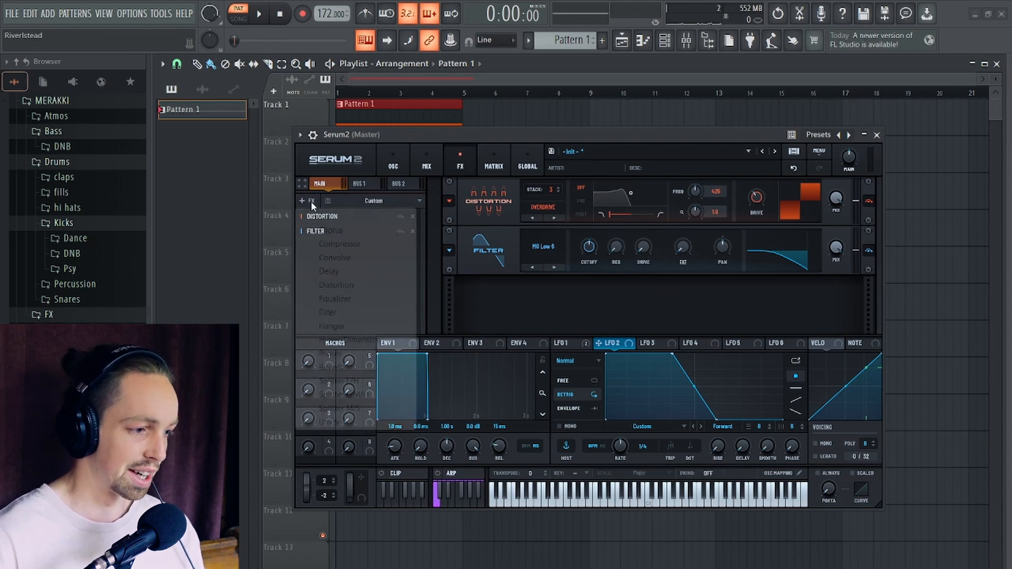
left_click(350, 299)
left_click_drag(344, 246, 347, 226)
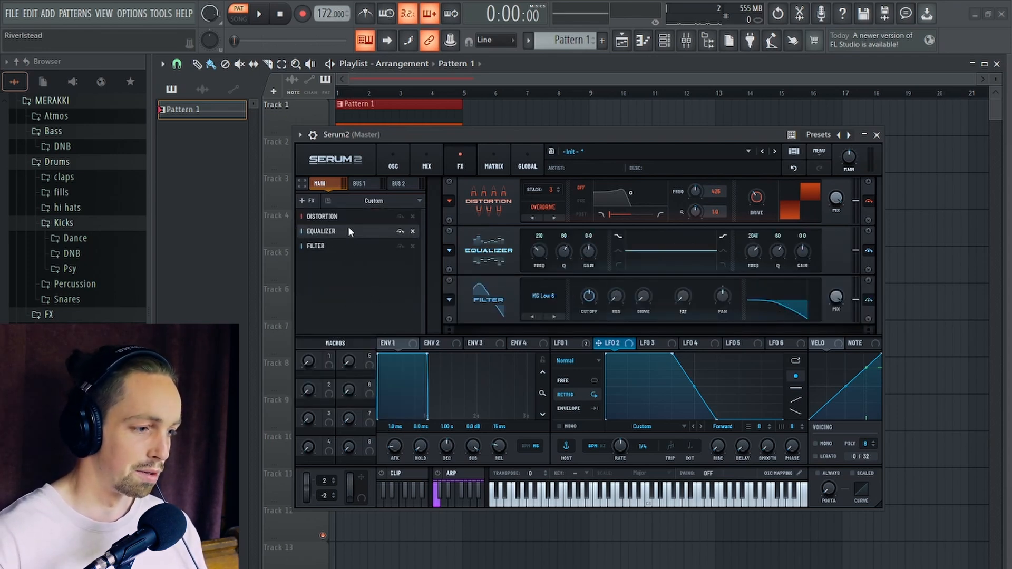
- Switch both equalizer bands to peak shape, cut their gains into deep notches, and set the low band's Q to 70%
left_click(617, 250)
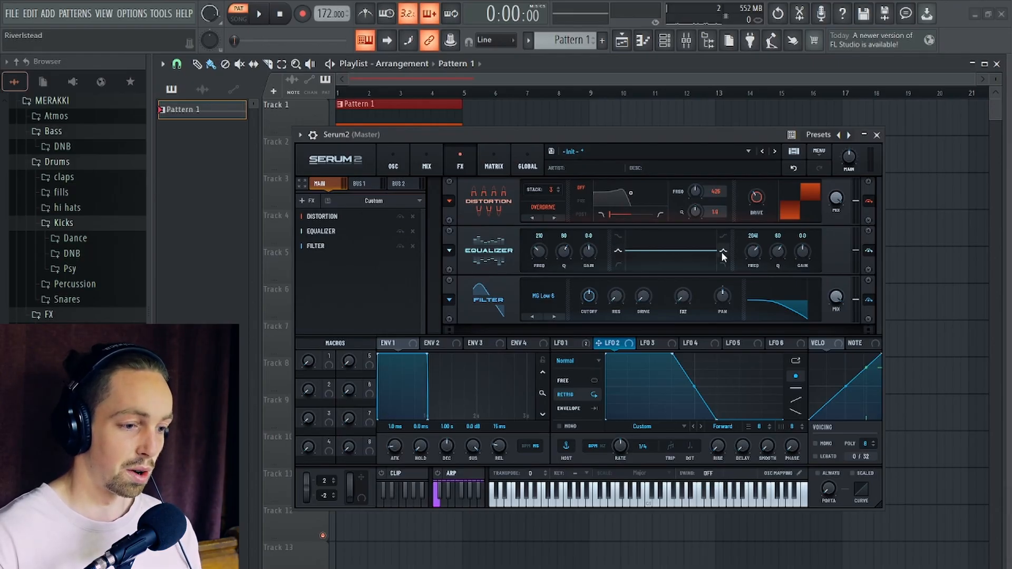
left_click_drag(816, 256, 817, 285)
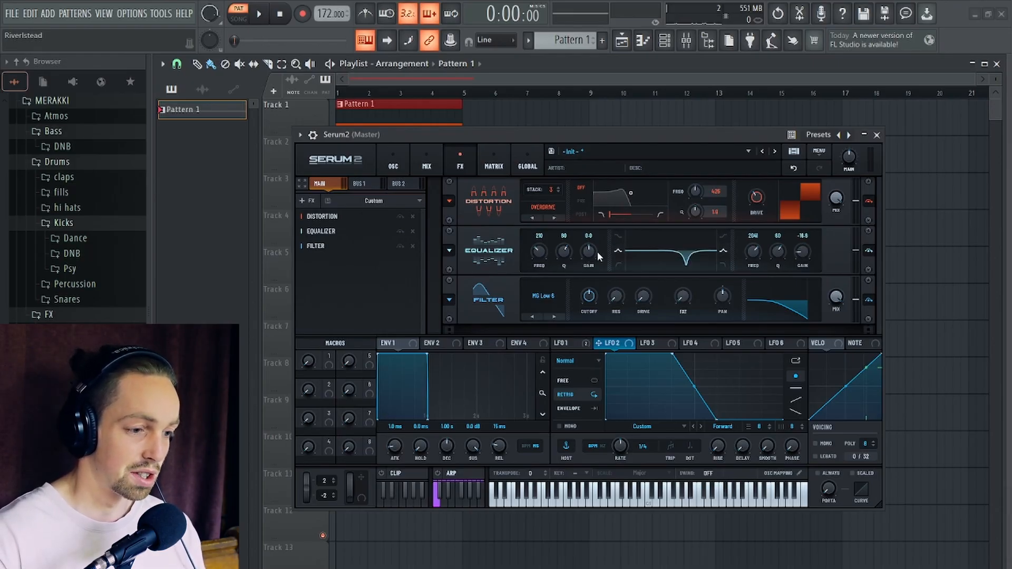
left_click_drag(589, 264, 592, 297)
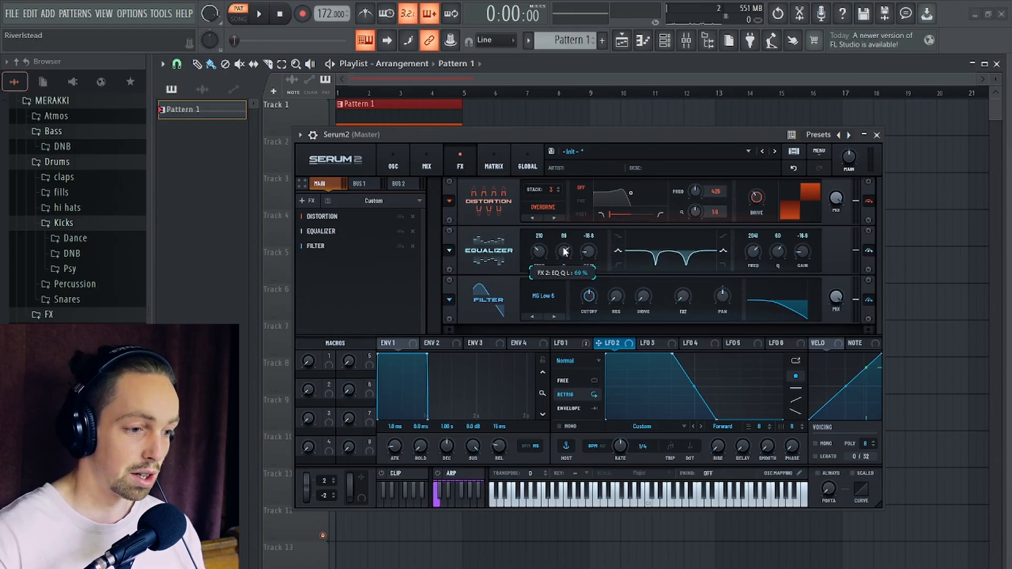
left_click_drag(564, 247, 564, 247)
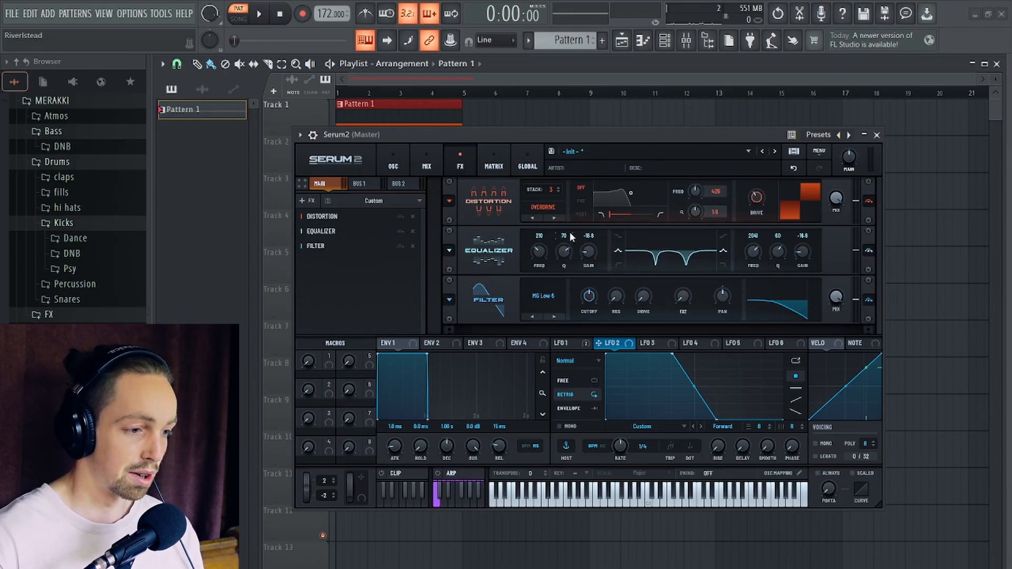
- Assign LFO 1 to the equalizer's low and high band frequencies, with a modulation amount of 28% on the low band
left_click_drag(606, 140, 595, 98)
left_click(567, 301)
left_click_drag(543, 301, 526, 223)
left_click_drag(565, 301, 743, 227)
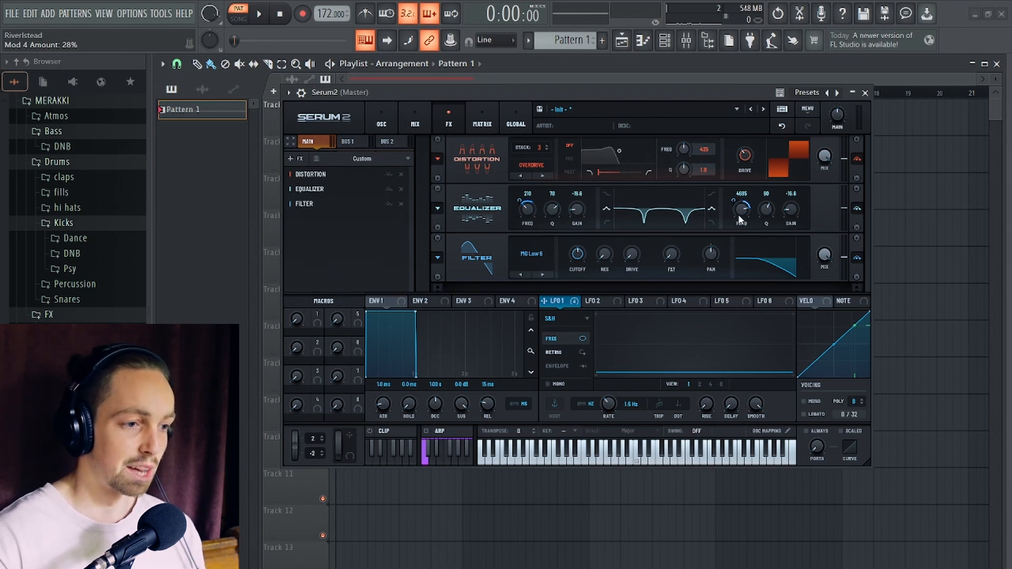
mouse_move(746, 217)
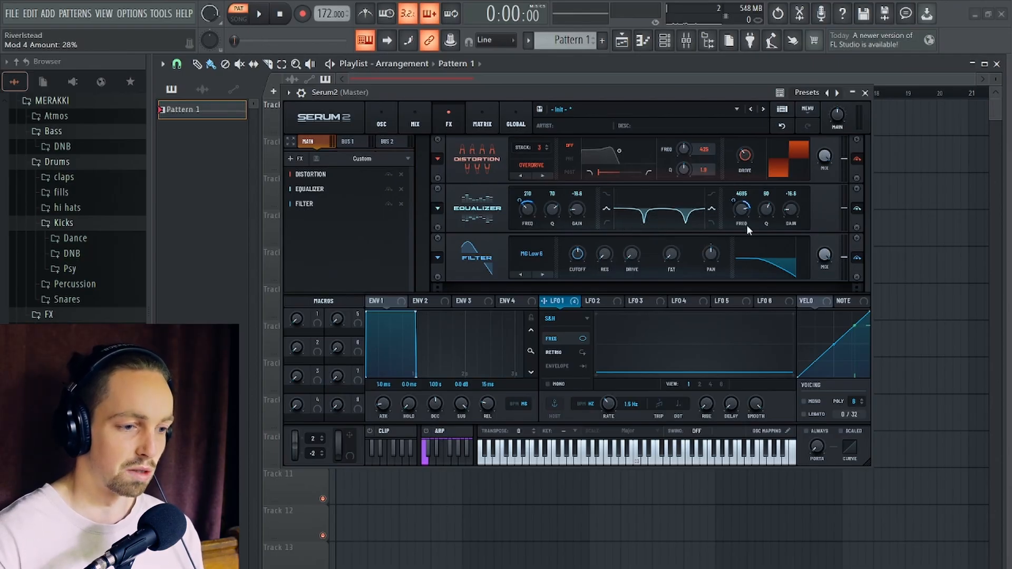
- Audition the pattern and set the LFO 1 modulation to 21% on the equalizer's low frequency and -36% on its high frequency
key("space")
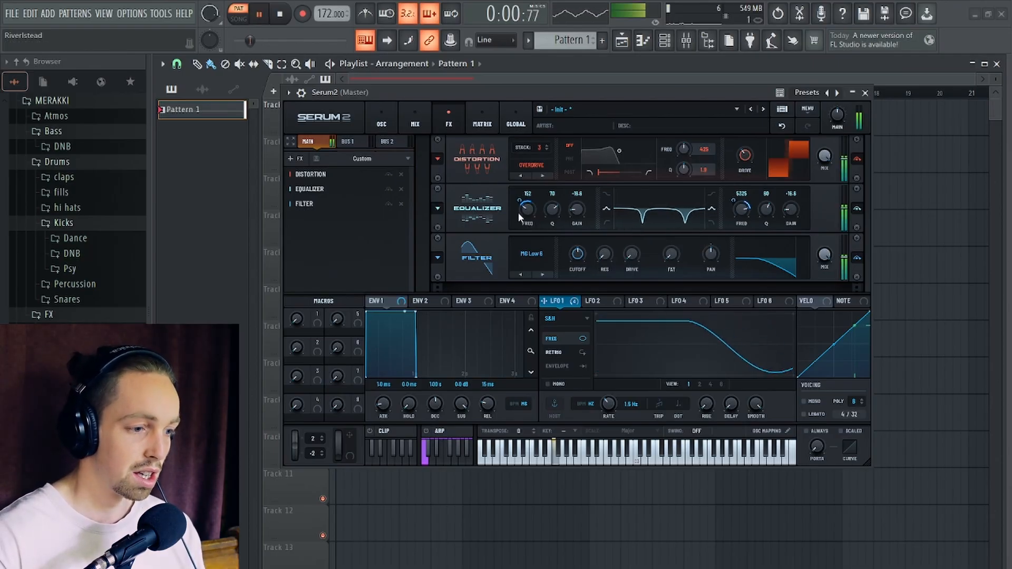
left_click_drag(520, 201, 520, 205)
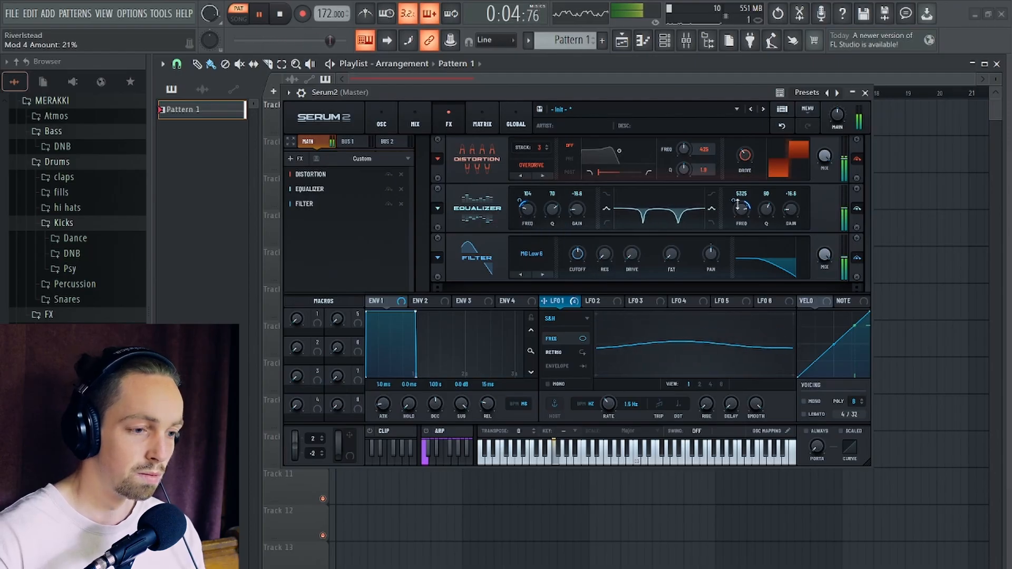
key("space")
left_click_drag(737, 202, 734, 207)
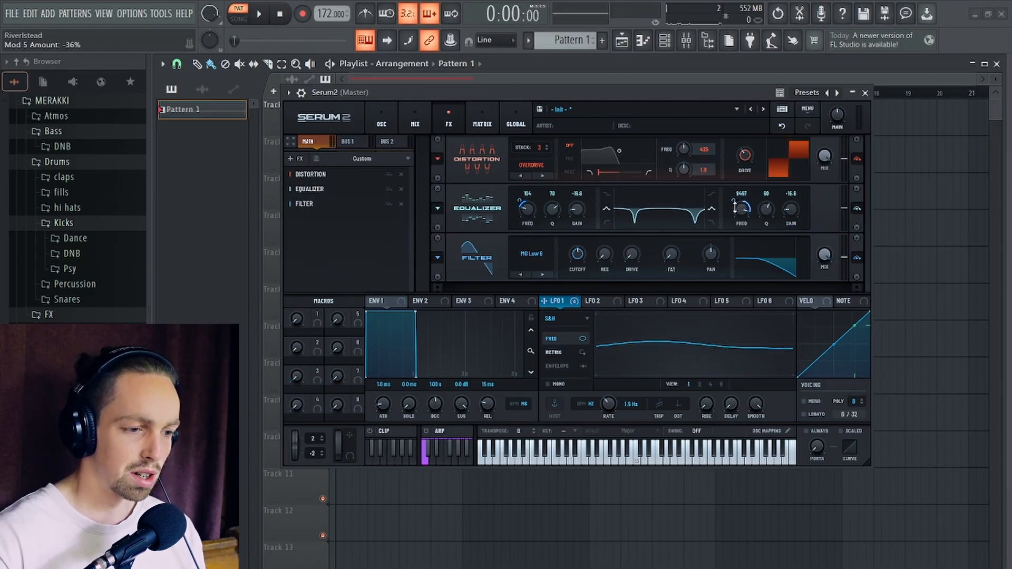
- Lower the equalizer's low band frequency slightly, audition the pattern, and duplicate the Equalizer module
left_click_drag(525, 213, 529, 213)
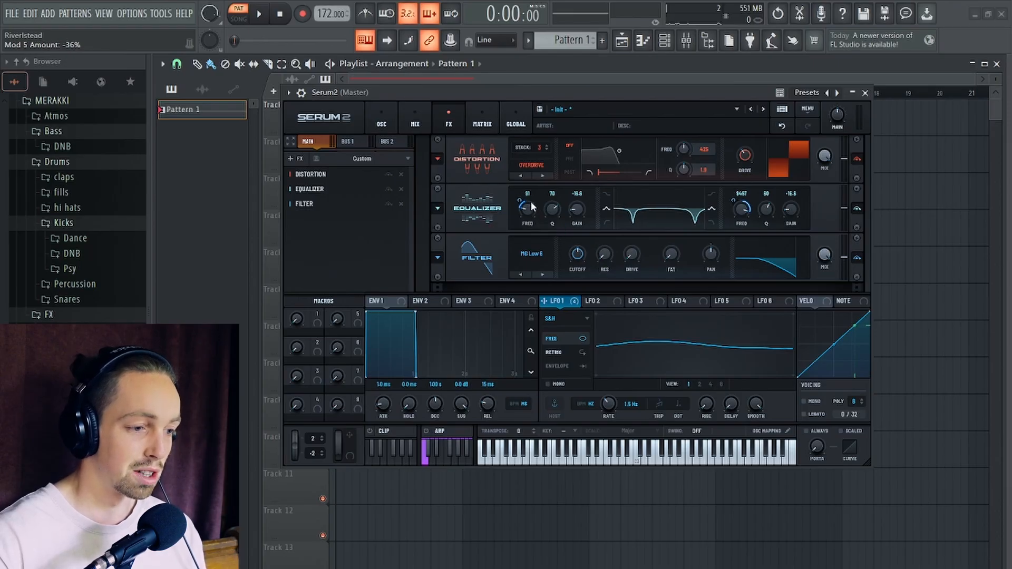
key("space")
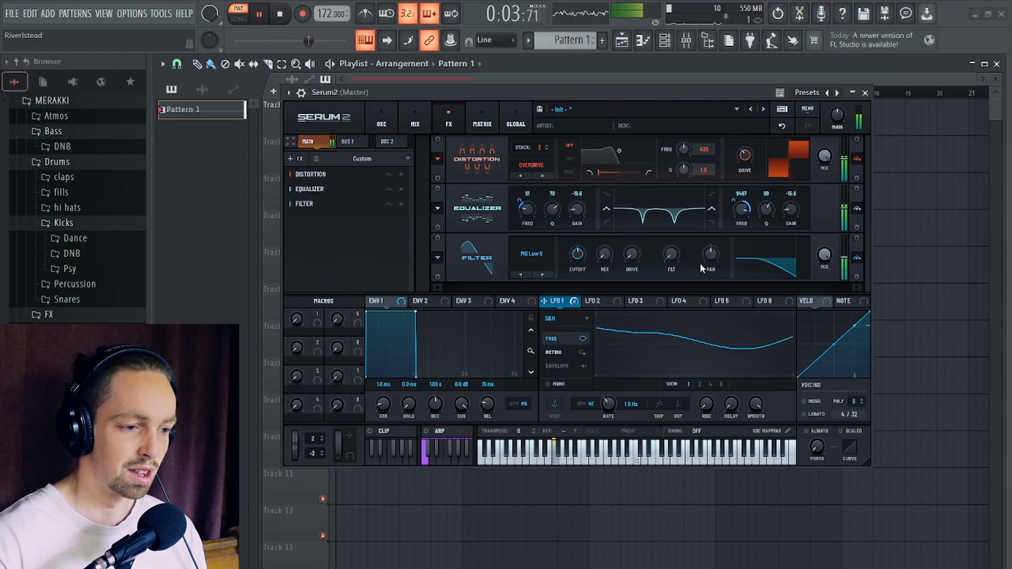
key("space")
right_click(432, 203)
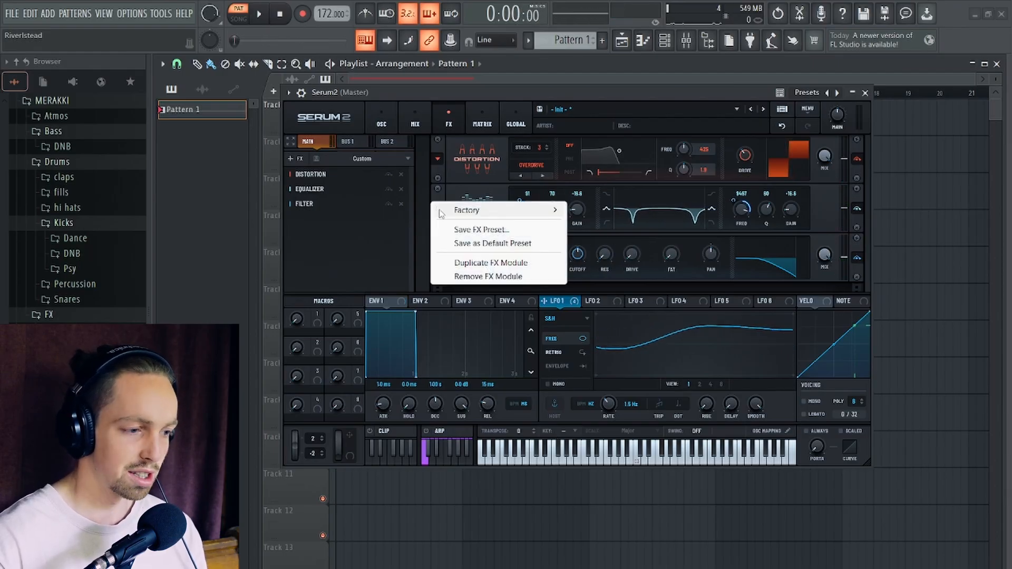
left_click(483, 263)
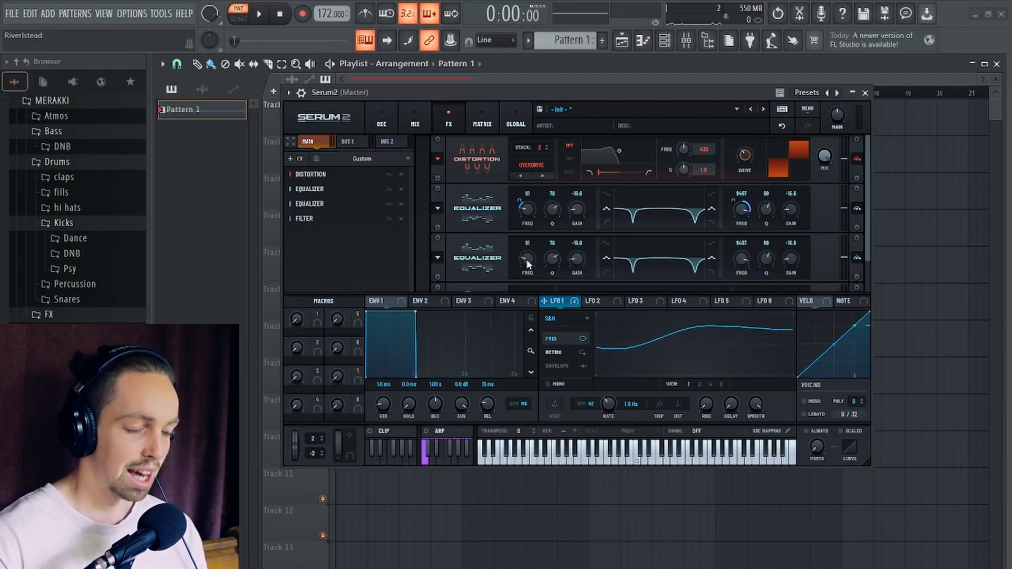
- Switch LFO 2 to S&H mode, set its rate to 0.8 Hz, and raise its smoothing
left_click(597, 303)
left_click(564, 318)
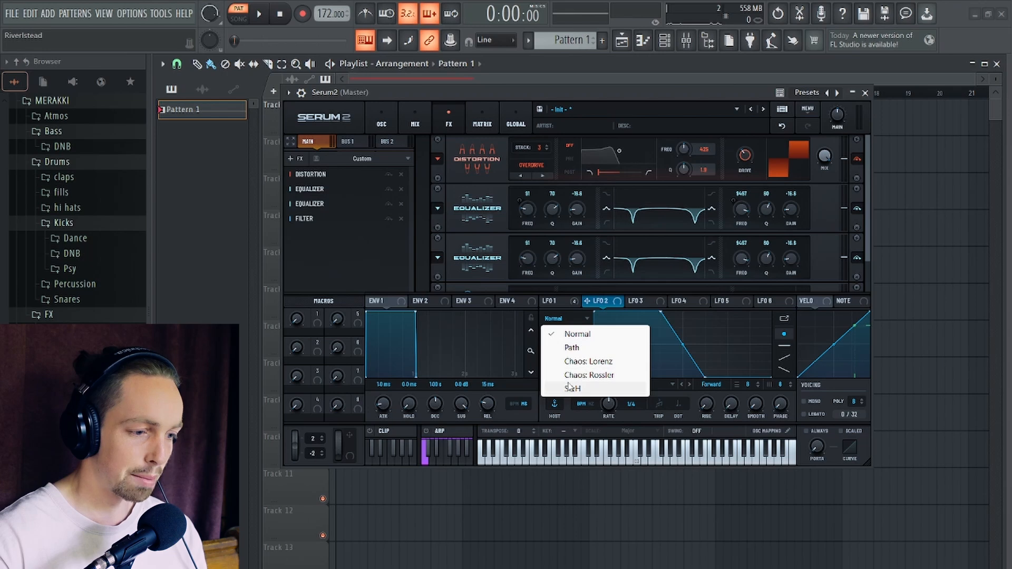
left_click(581, 375)
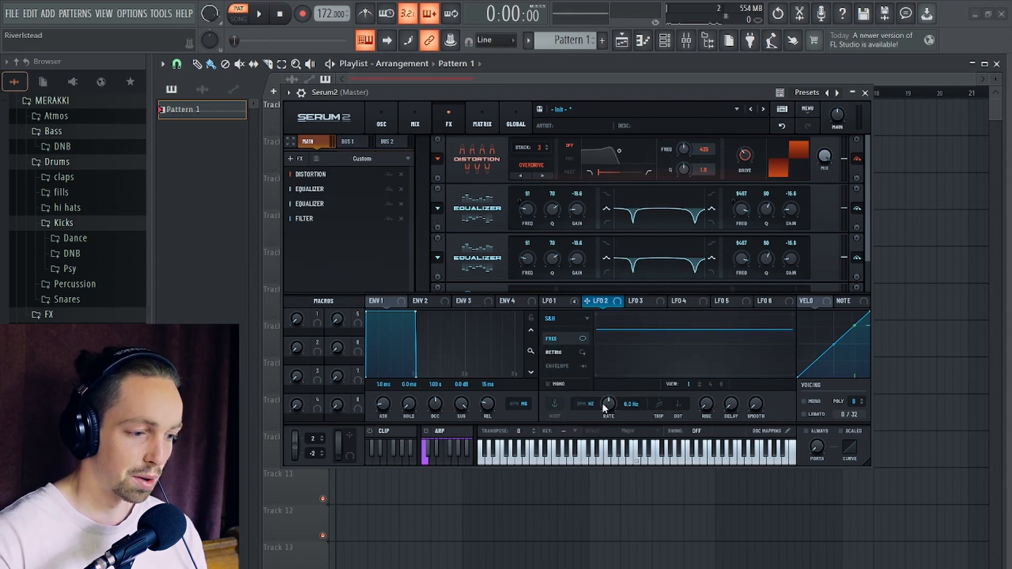
left_click_drag(607, 422, 607, 426)
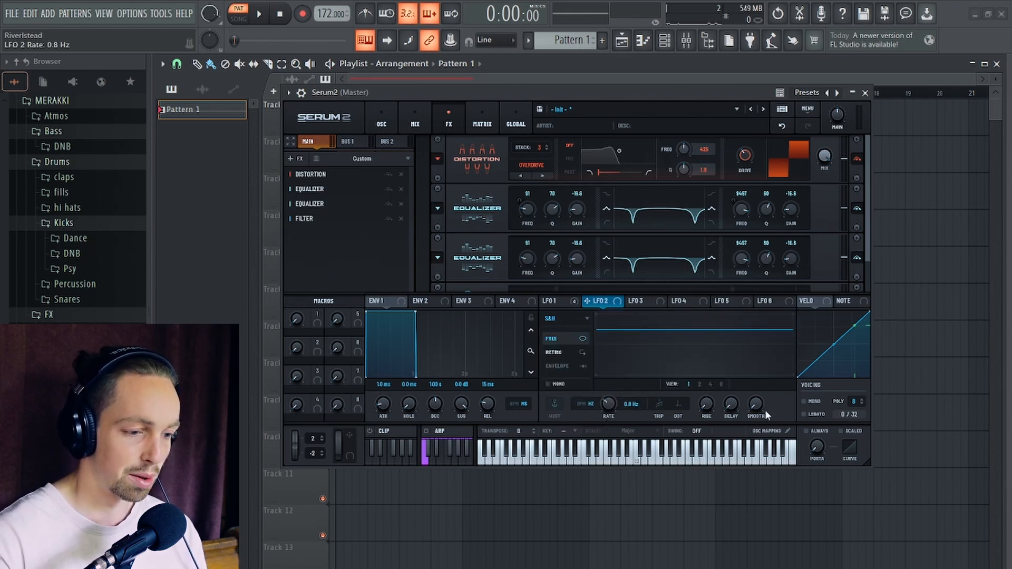
left_click_drag(758, 408, 765, 316)
- Assign LFO 2 to the second equalizer's low and high band frequencies, adjust the high band's modulation amount, and audition the pattern
left_click_drag(597, 292, 529, 296)
left_click_drag(616, 300, 741, 232)
key("space")
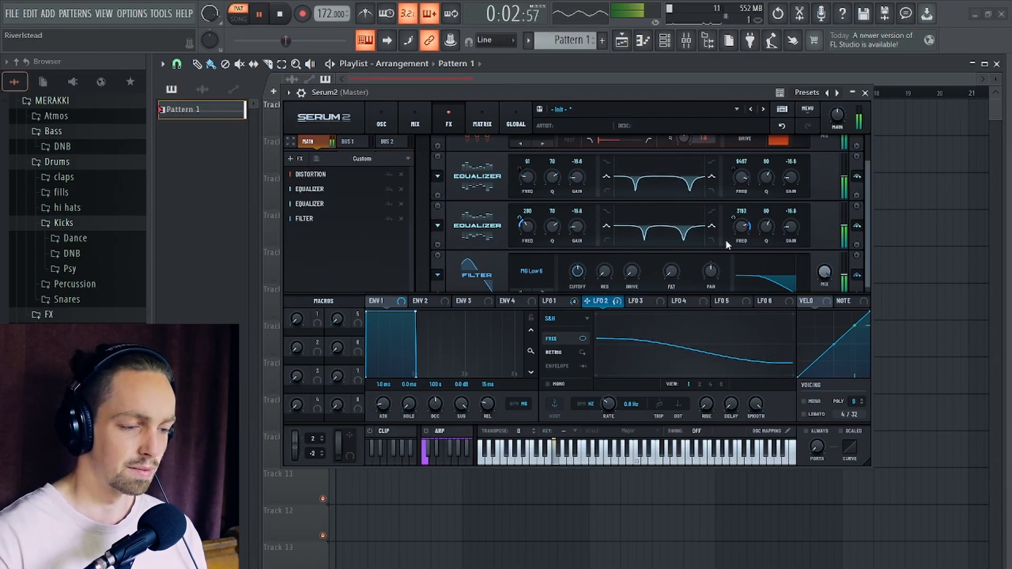
mouse_move(734, 217)
left_mouse_down()
mouse_move(736, 237)
mouse_move(737, 214)
left_mouse_up()
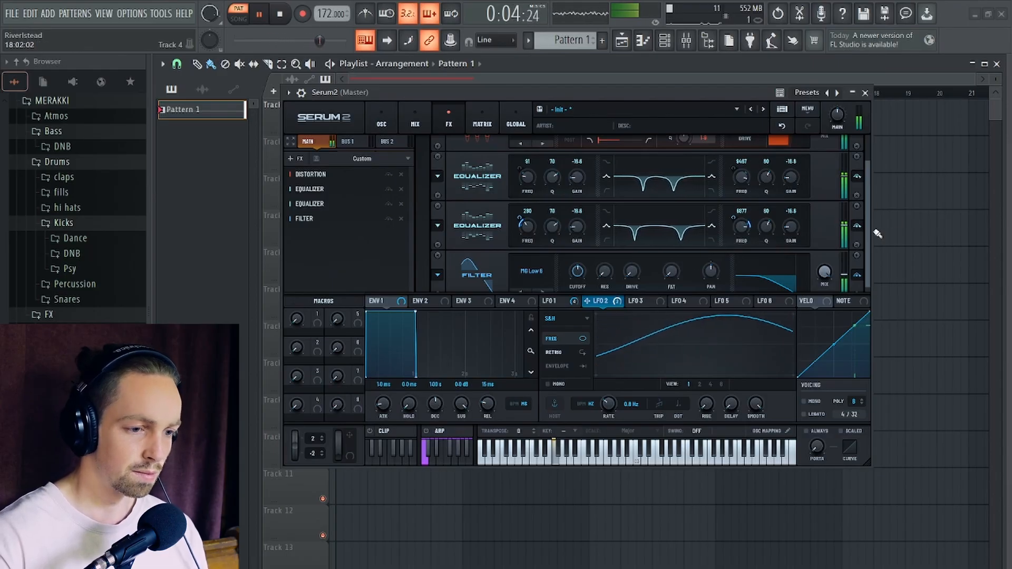
left_click_drag(868, 229, 870, 285)
key("space")
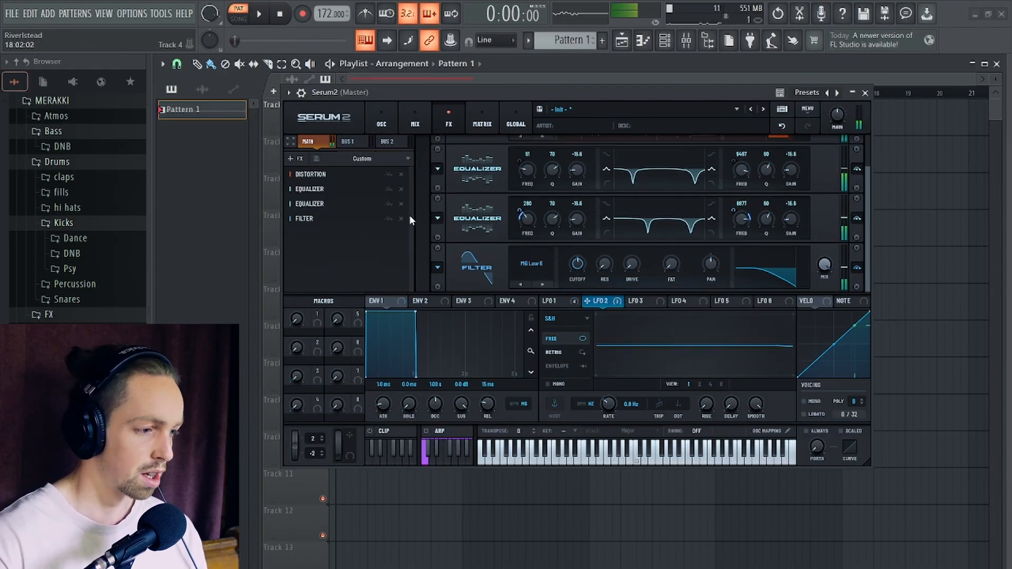
- Add a second Distortion module and place it between the second Equalizer and the Filter
left_click(296, 159)
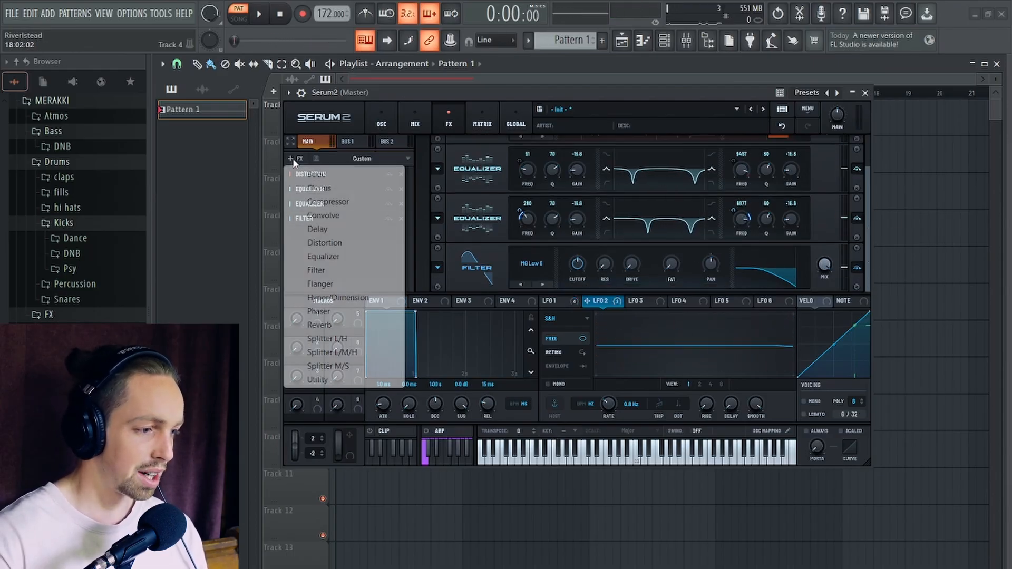
left_click(337, 242)
left_click_drag(342, 233, 343, 213)
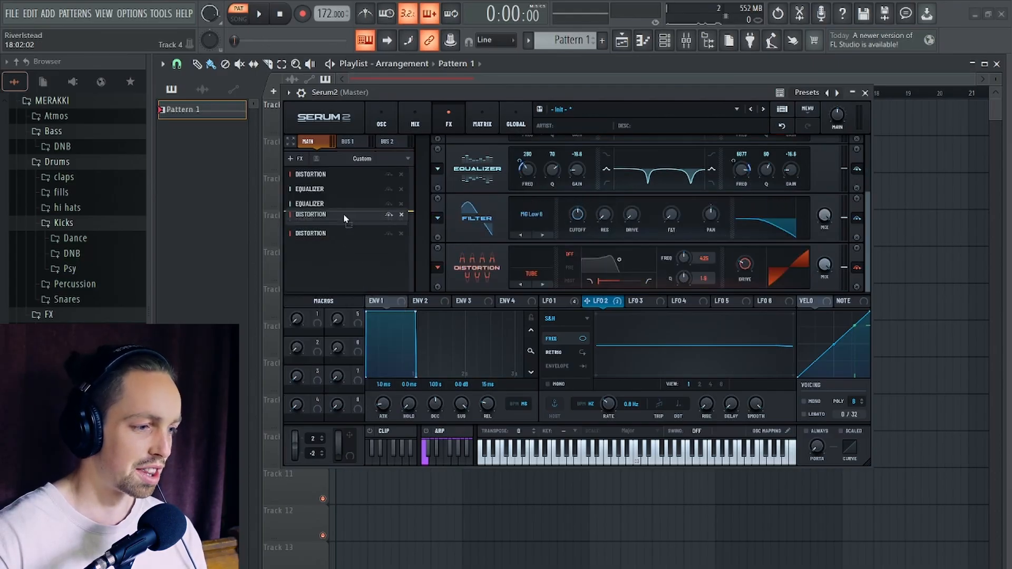
- Switch the second Distortion module to Soft Sat. and audition the pattern
left_click(532, 224)
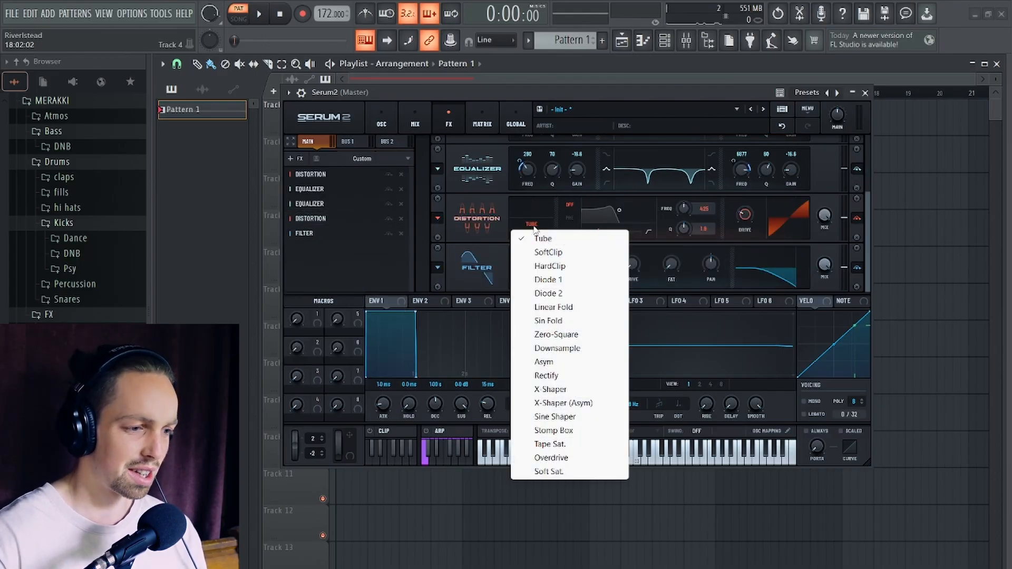
left_click(573, 474)
key("space")
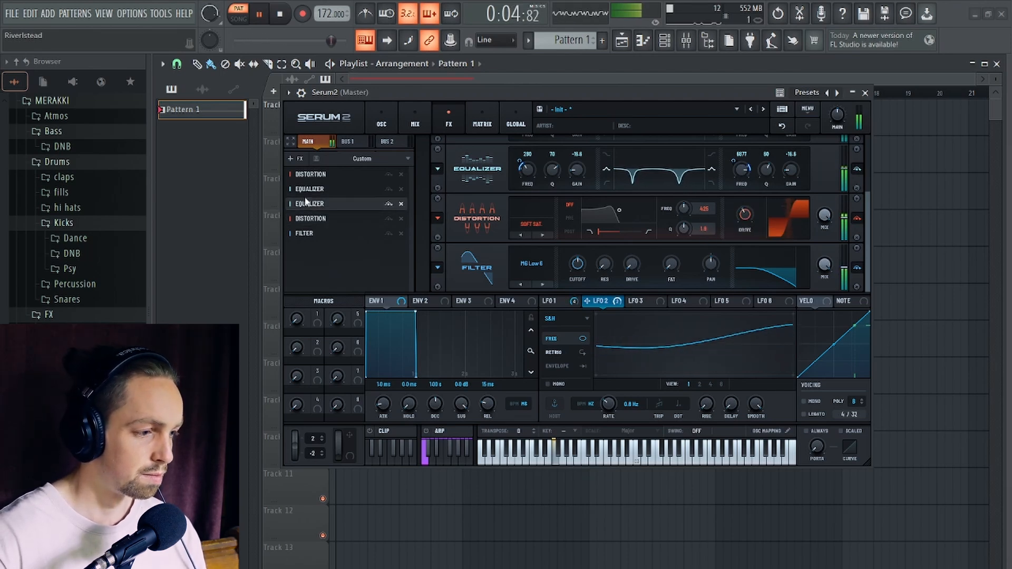
key("space")
- Add a third Equalizer module and place it directly before the second Distortion
left_click(291, 159)
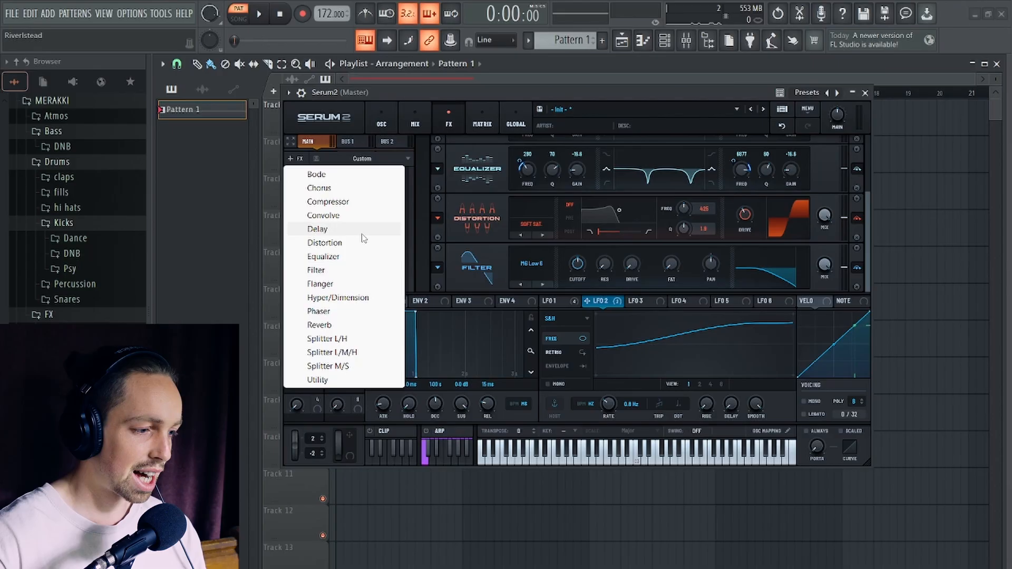
left_click(341, 258)
left_click_drag(341, 249, 337, 216)
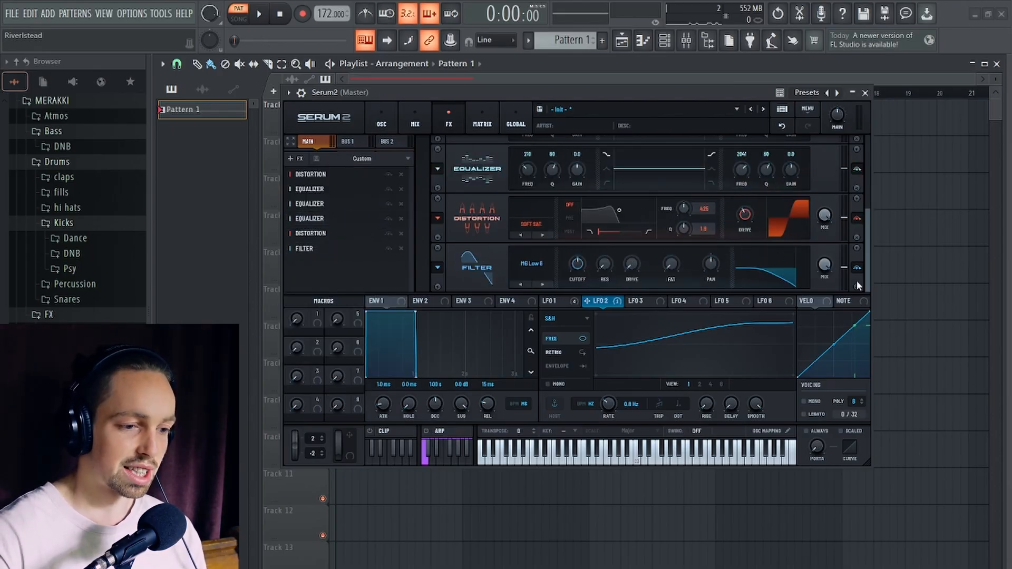
left_click_drag(865, 253, 860, 219)
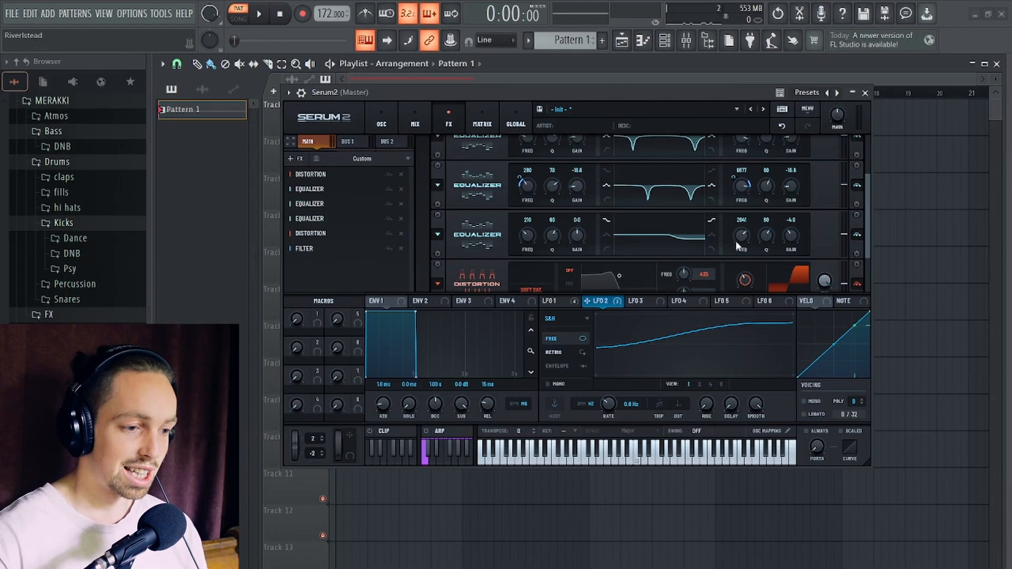
- Shape the third equalizer with a 1304 Hz, -4.9 high shelf and a low-band dip at Q 53 and -7.4 gain, auditioning the pattern
key("space")
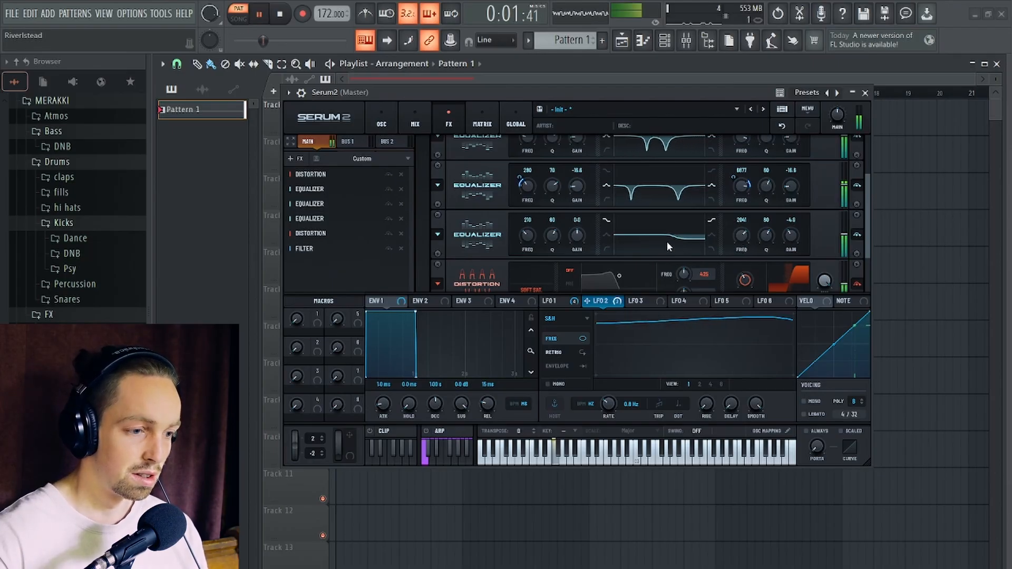
left_click_drag(738, 236, 740, 244)
key("space")
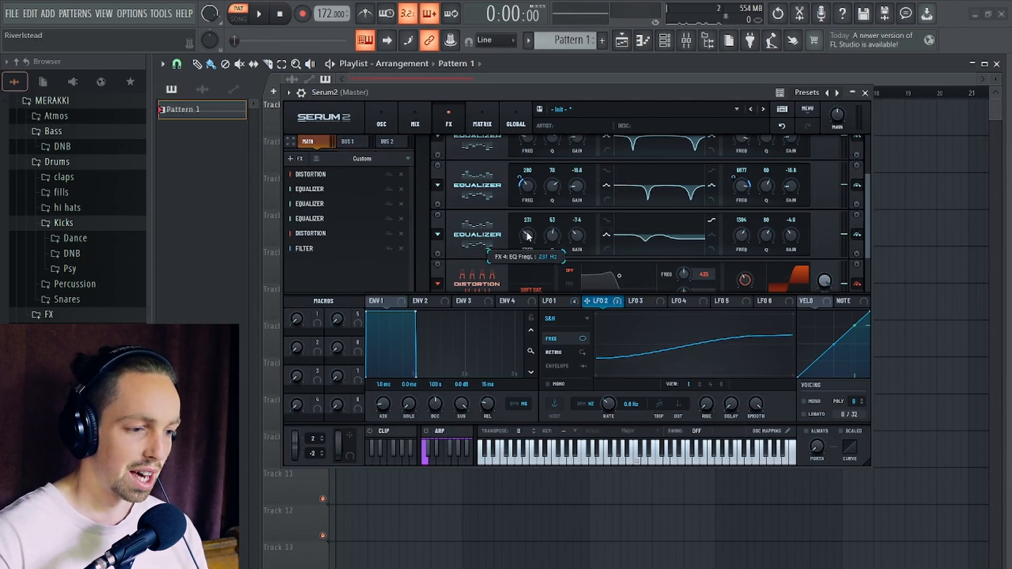
key("space")
left_click_drag(527, 239, 529, 233)
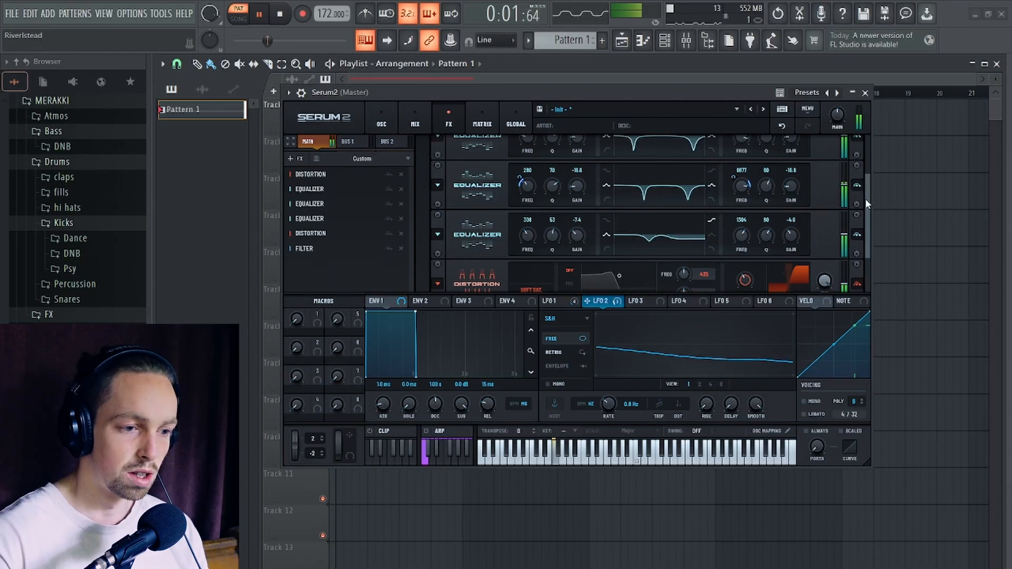
left_click_drag(865, 199, 868, 273)
key("space")
- Add a Compressor between the second Distortion and the Filter, raise its gain, and audition the pattern
left_click(292, 159)
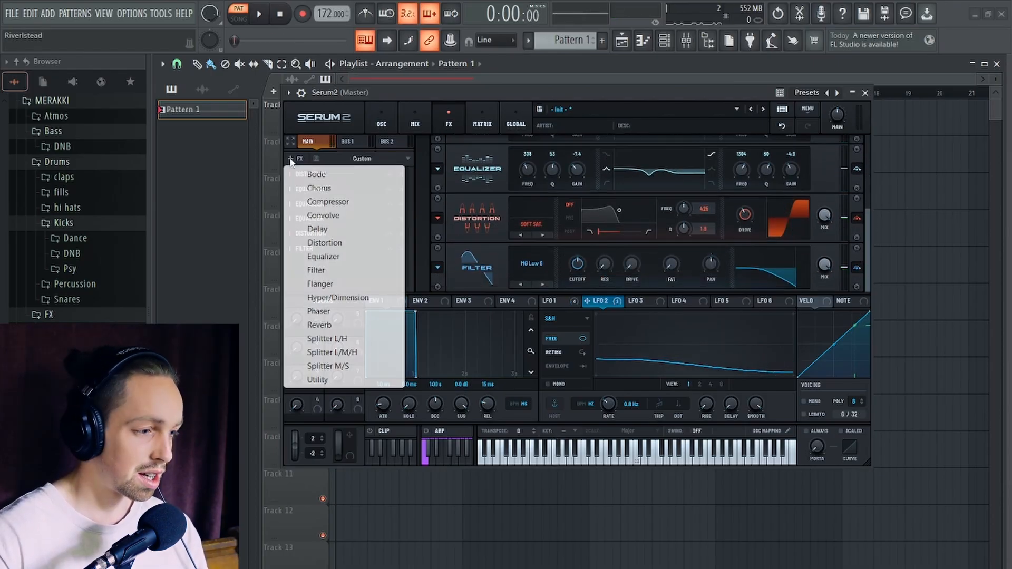
left_click(328, 202)
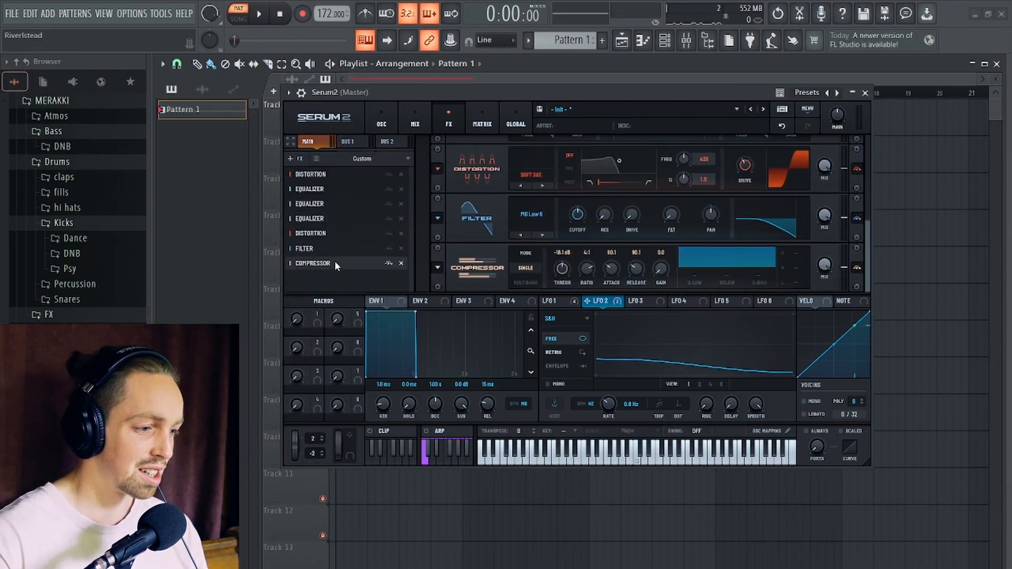
left_click_drag(337, 266, 336, 249)
key("space")
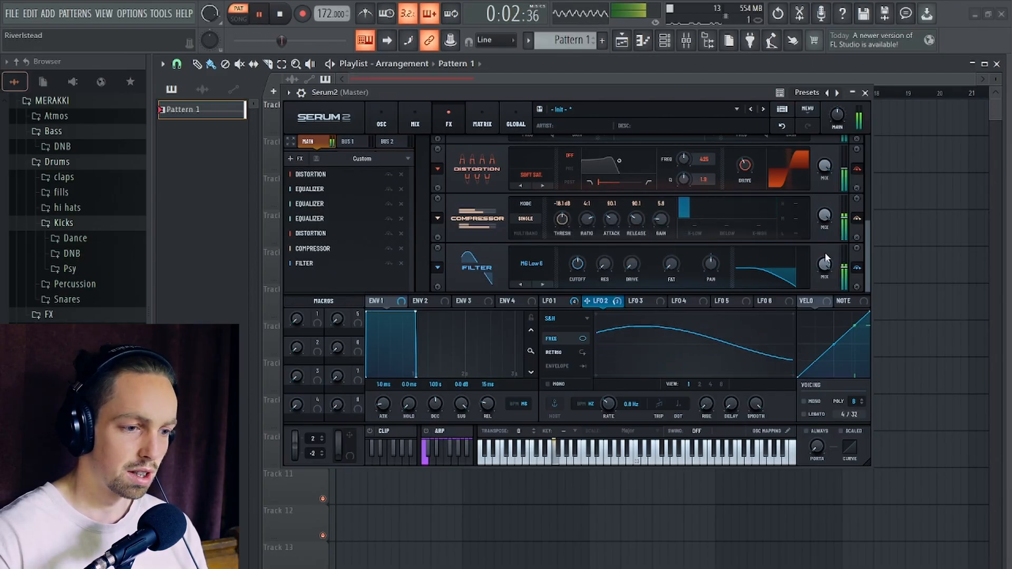
key("space")
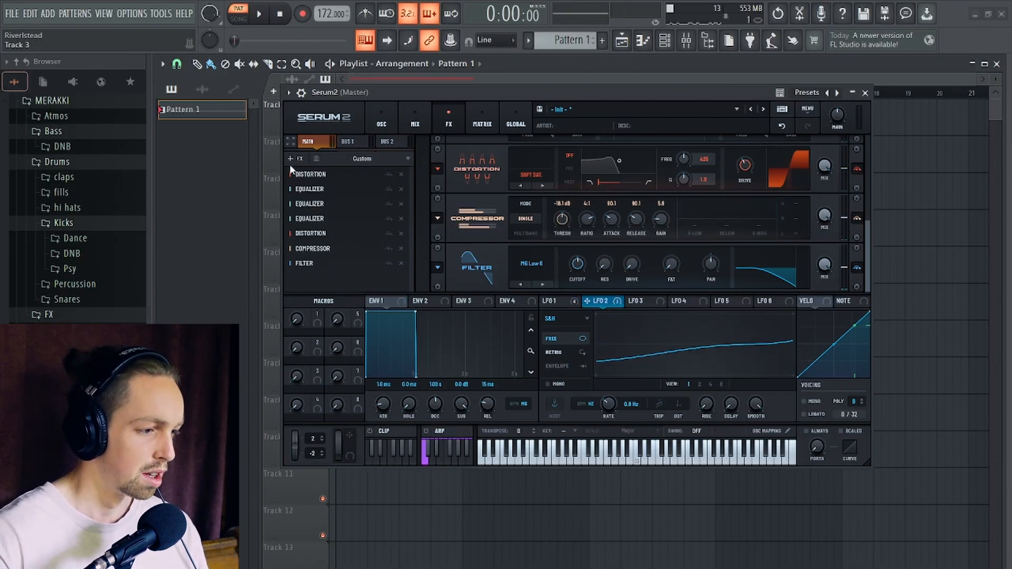
- Add a fourth Equalizer before the Compressor and set LFO 3 to S&H at 1.1 Hz with smoothing at 100
left_click(290, 158)
left_click(340, 257)
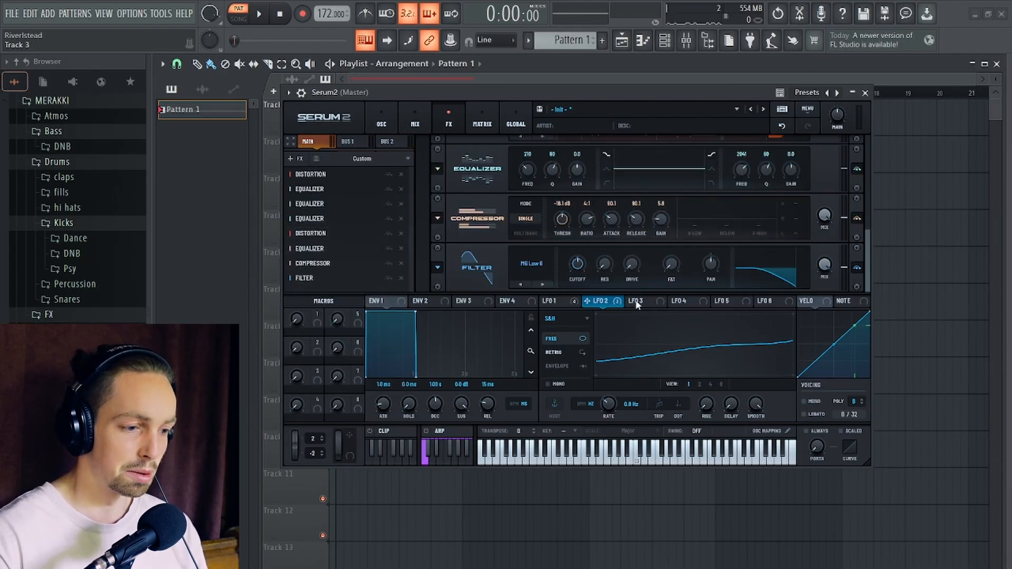
left_click(637, 302)
left_click(560, 319)
left_click(575, 387)
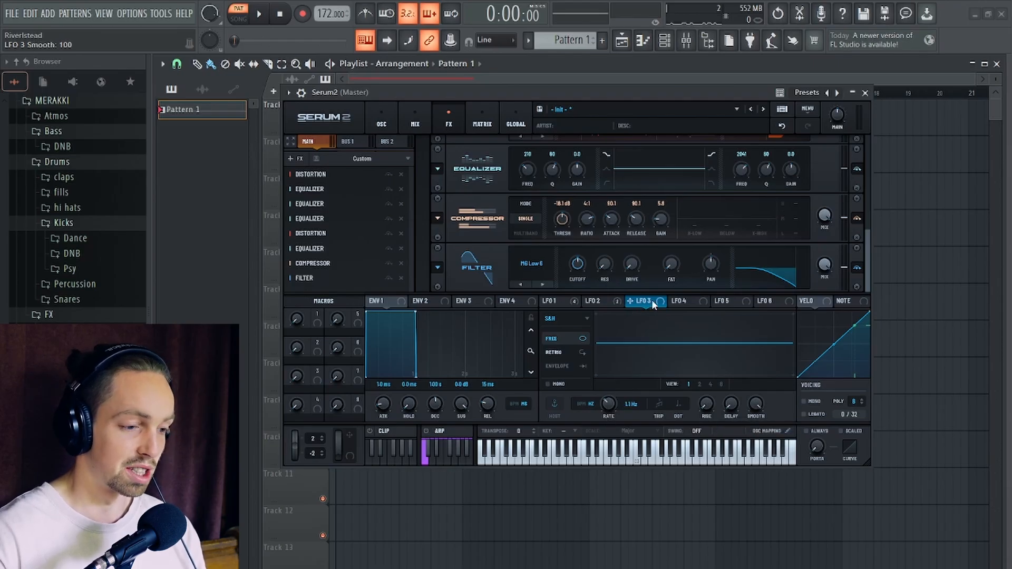
- Assign LFO 3 to the fourth equalizer's low and high band frequencies, cut both as peak bands by about -13, and audition
left_click_drag(645, 294, 525, 160)
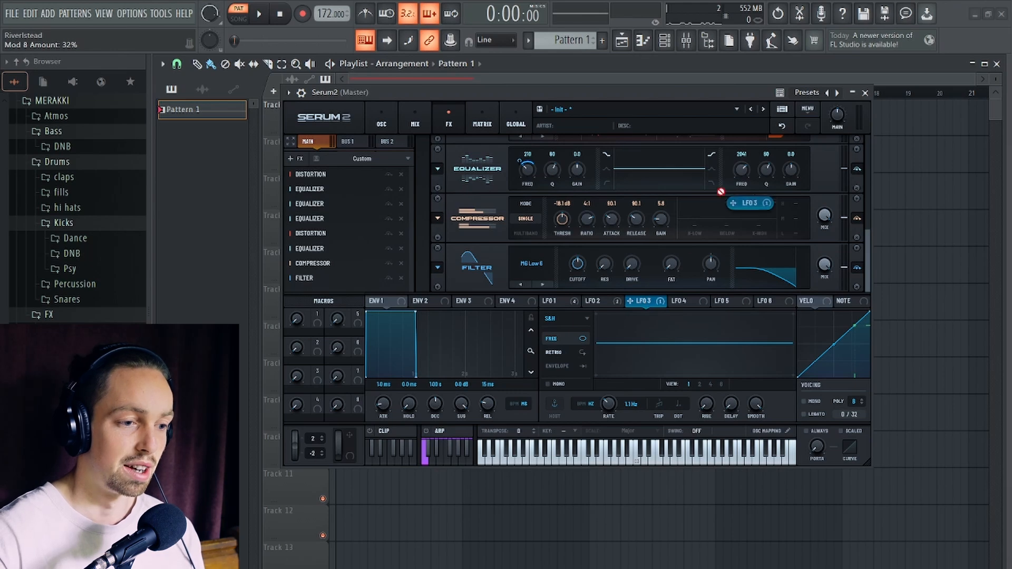
left_click_drag(721, 192, 743, 170)
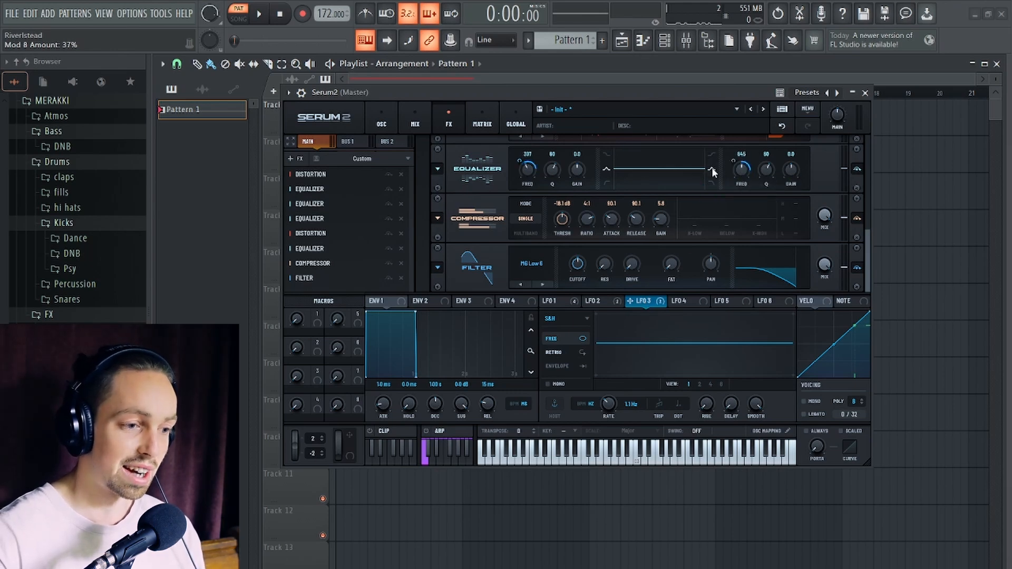
left_click_drag(577, 196, 581, 198)
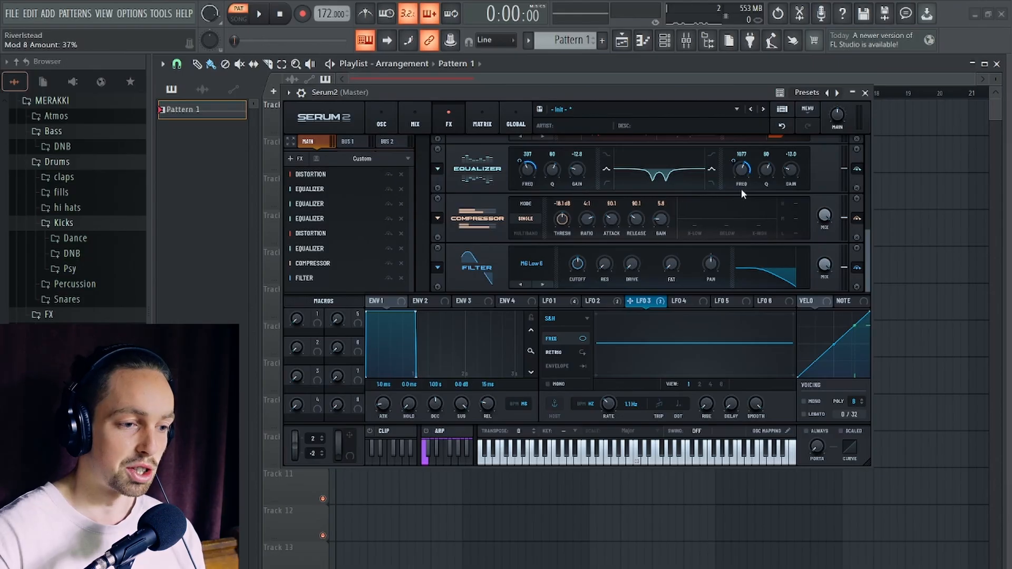
key("space")
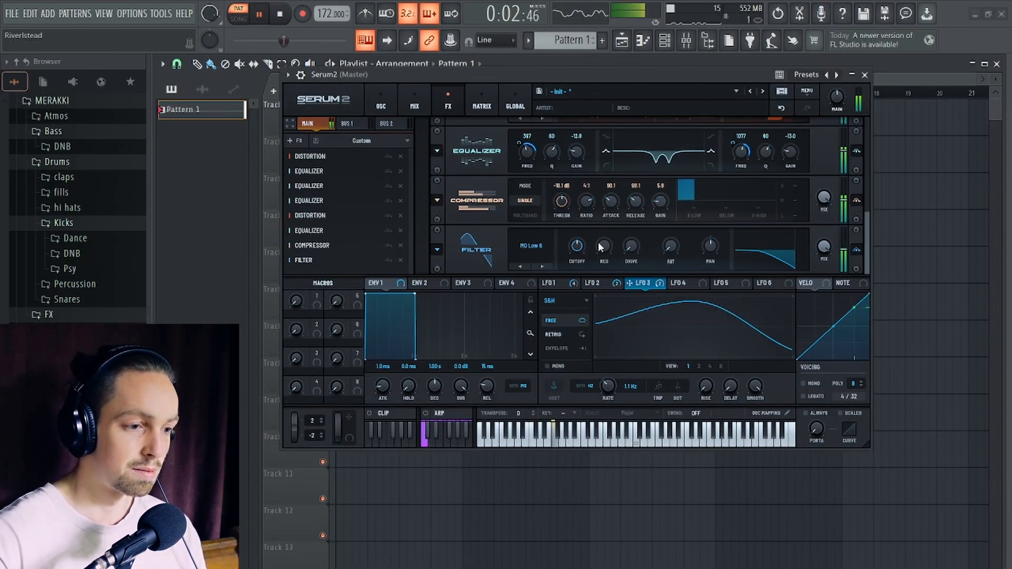
key("space")
- Refine the fourth equalizer with a 481 Hz low band at Q 67 and a high-band Q of 77, auditioning the pattern
mouse_move(520, 143)
left_mouse_down()
mouse_move(522, 162)
mouse_move(528, 150)
left_mouse_up()
key("space")
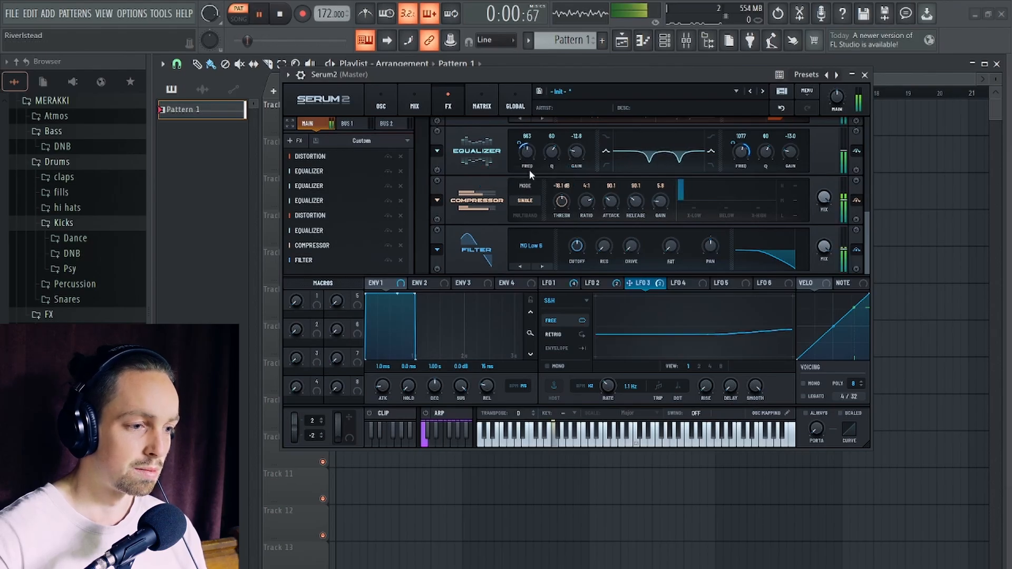
key("space")
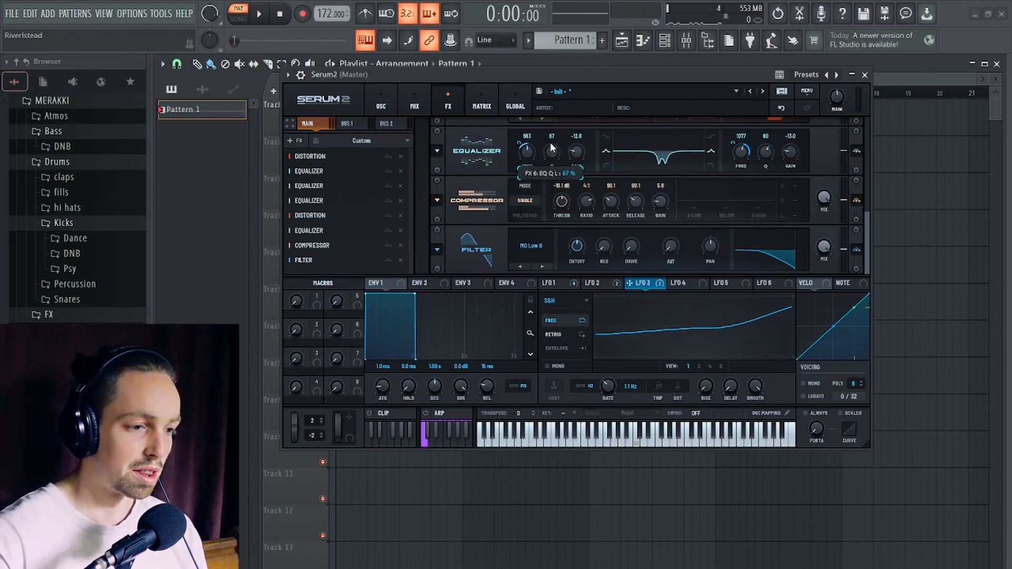
key("space")
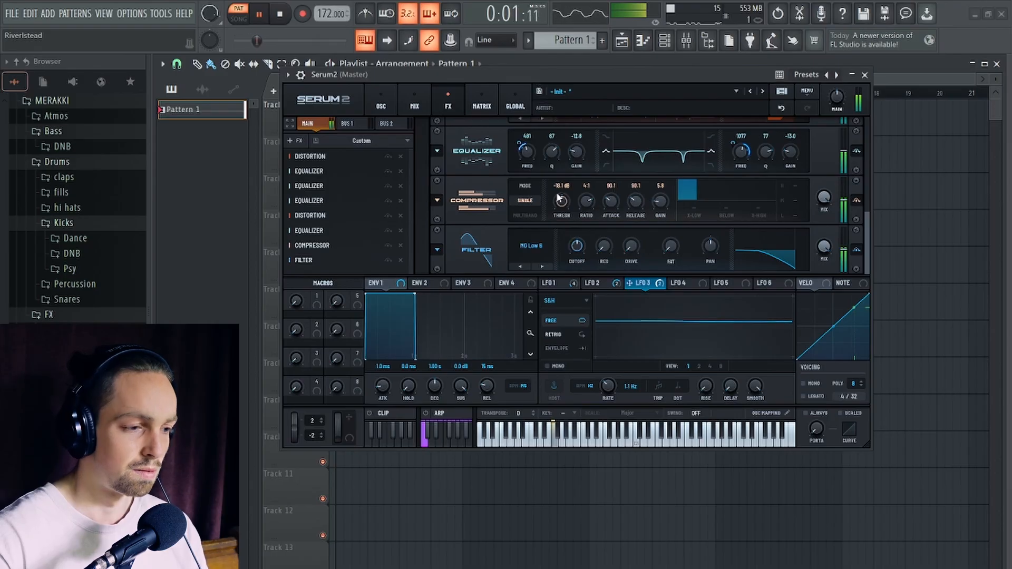
key("space")
- Move the fourth Equalizer between the Compressor and the Filter and audition the pattern
left_click_drag(343, 231, 340, 248)
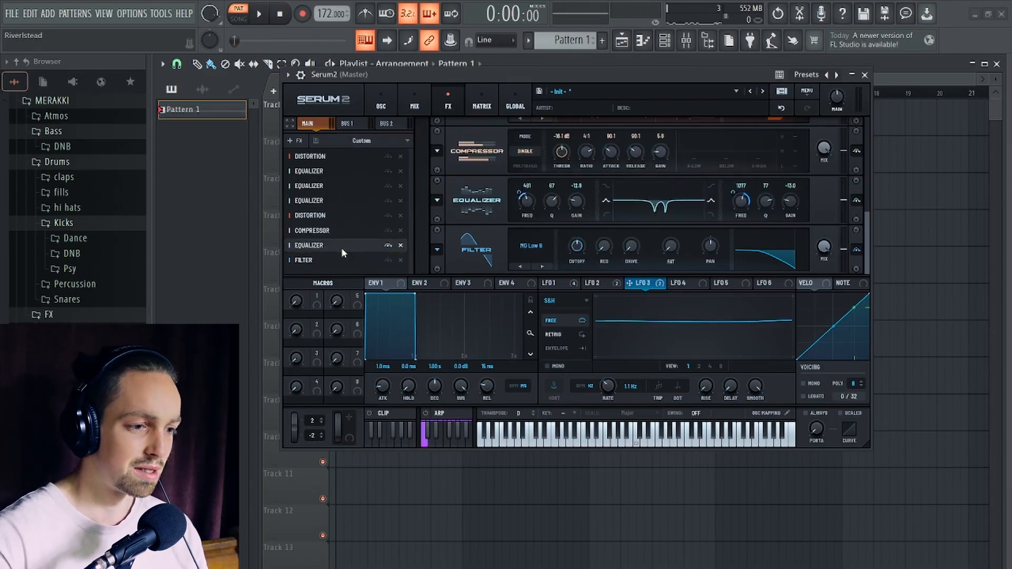
key("space")
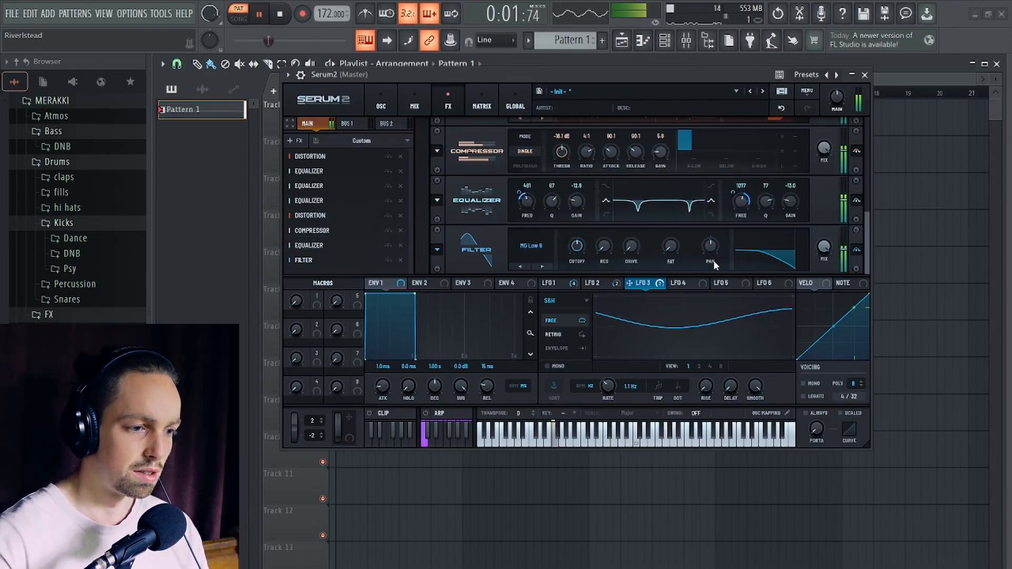
key("space")
- Duplicate the fourth Equalizer, assigning LFO 2 to the copy's high band frequency and LFO 1 to its low band frequency
left_click(437, 201)
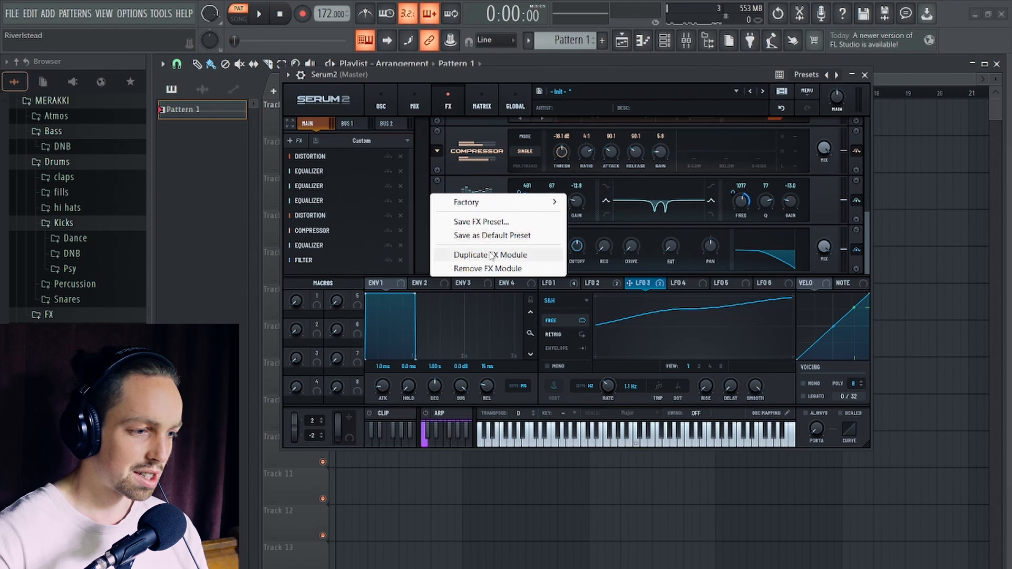
left_click(491, 256)
left_click(607, 282)
left_click_drag(607, 282, 742, 235)
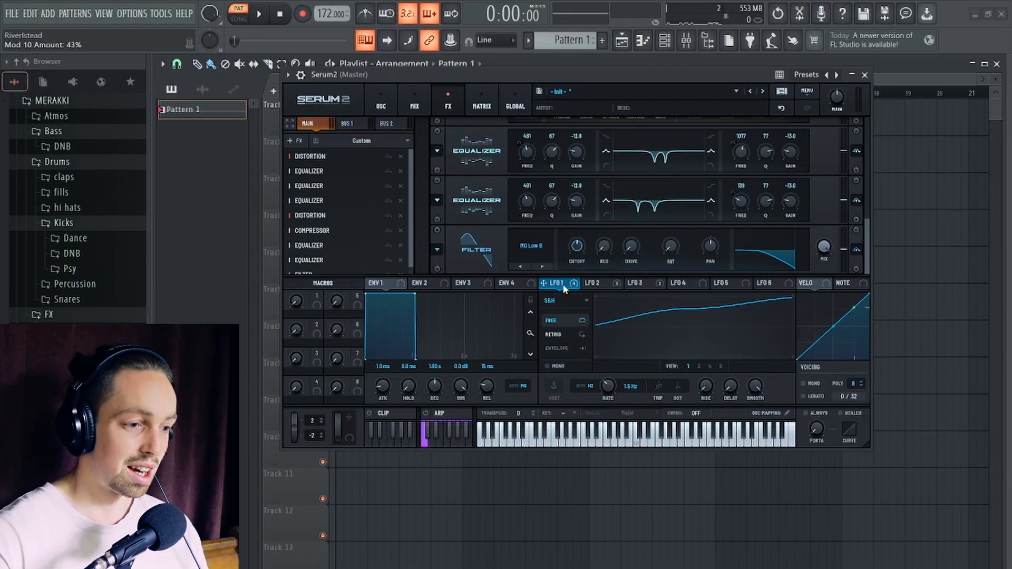
left_click_drag(563, 289, 521, 210)
- Lower the fifth equalizer's low band frequency and raise its high band frequency slightly while auditioning the pattern
key("space")
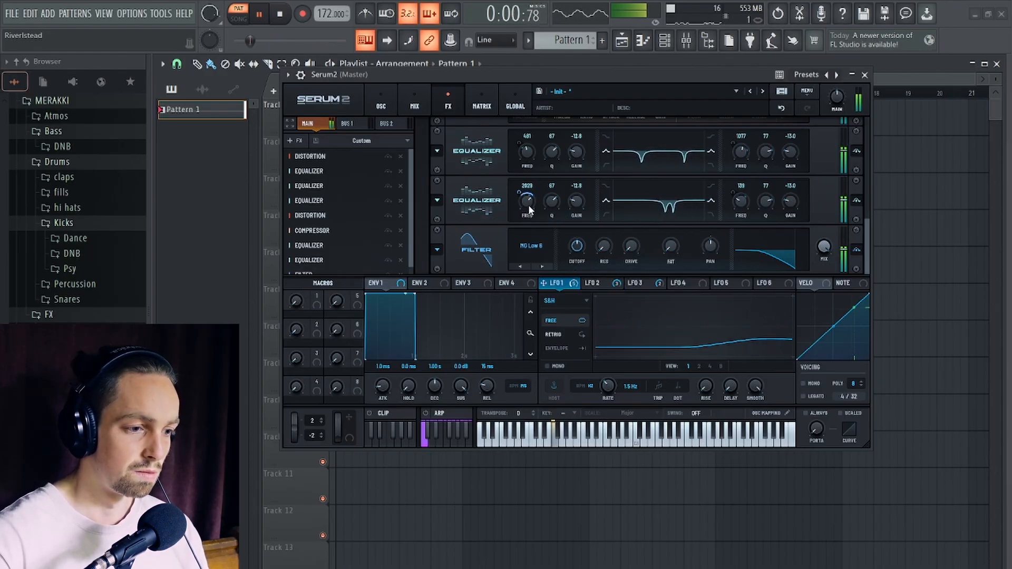
mouse_move(529, 205)
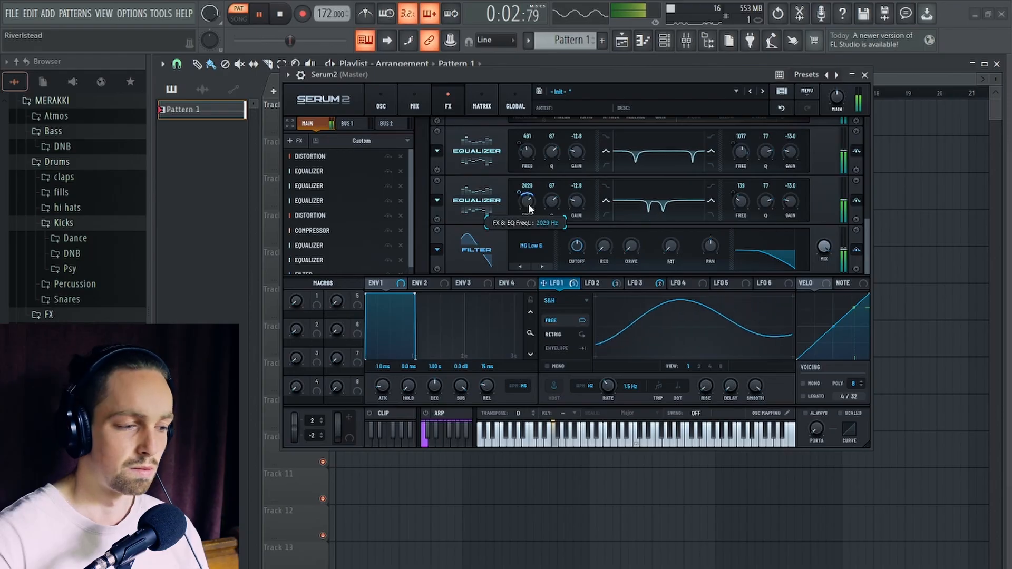
left_click_drag(528, 205, 526, 206)
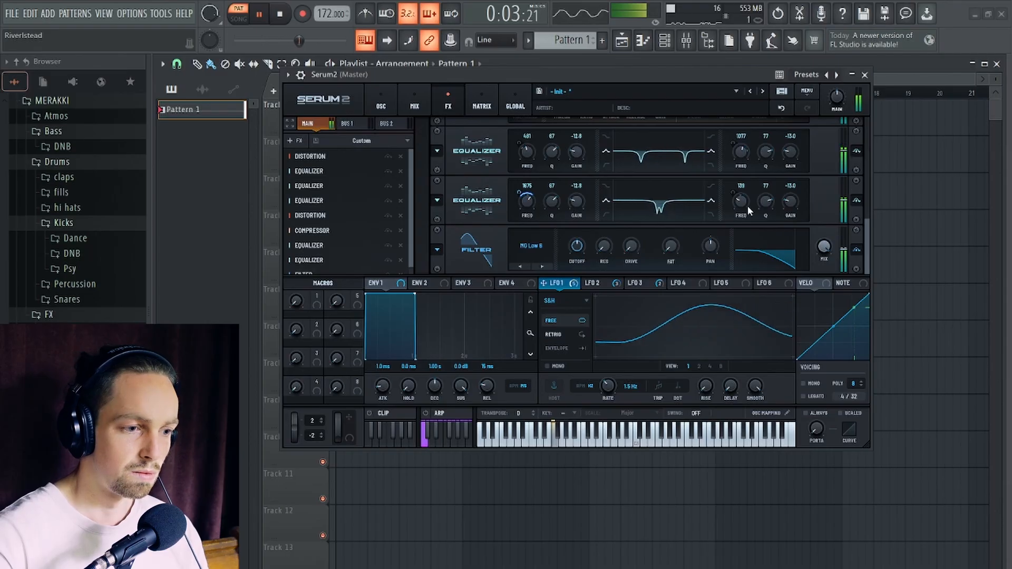
left_click_drag(748, 206, 744, 200)
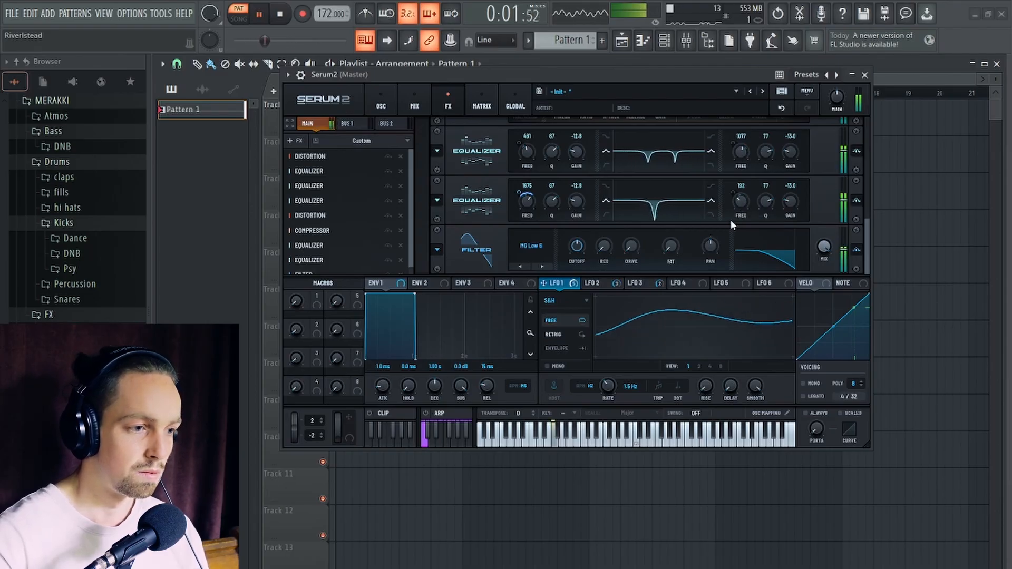
key("space")
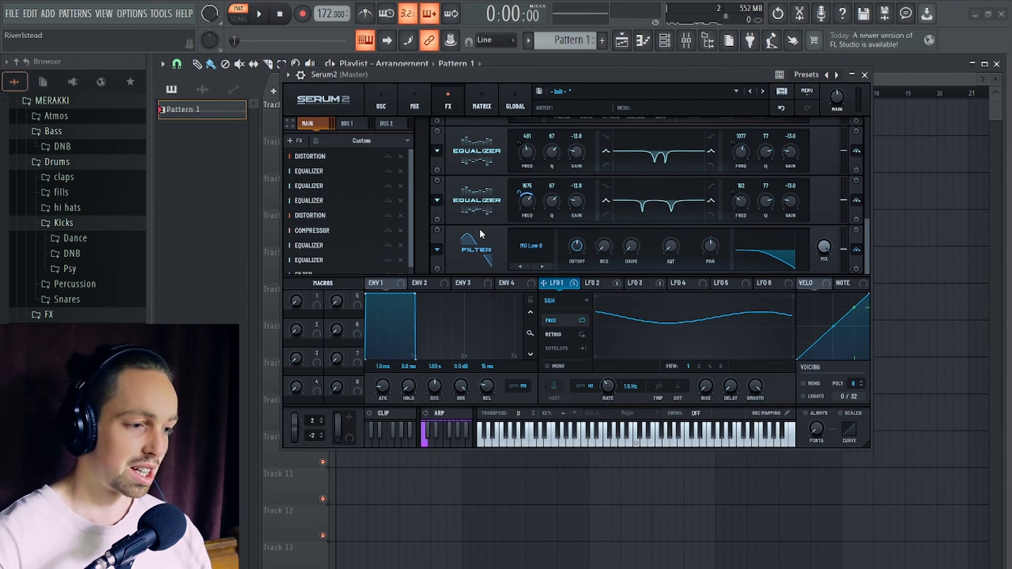
- Duplicate the fifth Equalizer, assigning LFO 2 at 36% to the copy's low band frequency and LFO 3 at -60% to its high band frequency
right_click(438, 200)
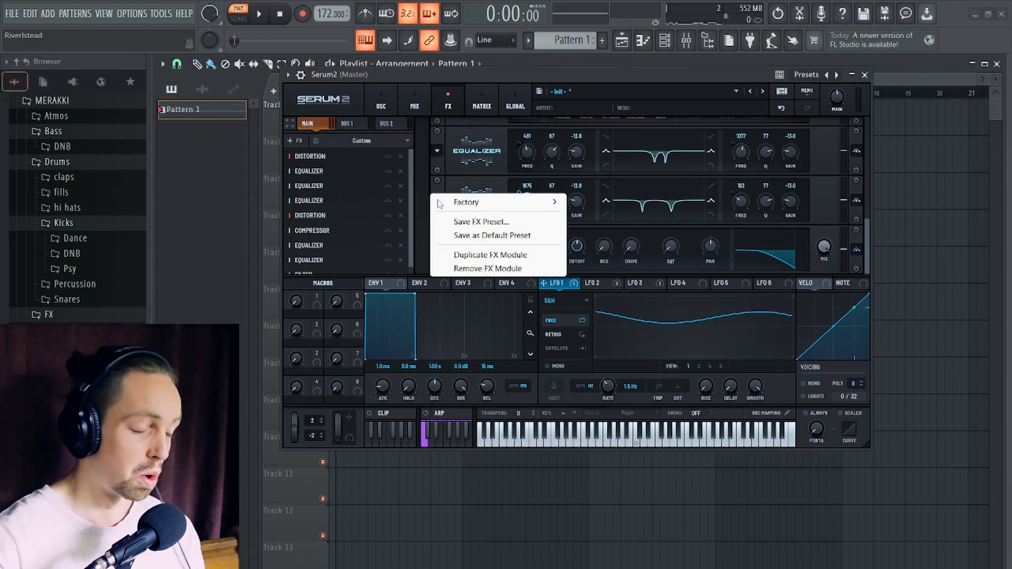
left_click(501, 257)
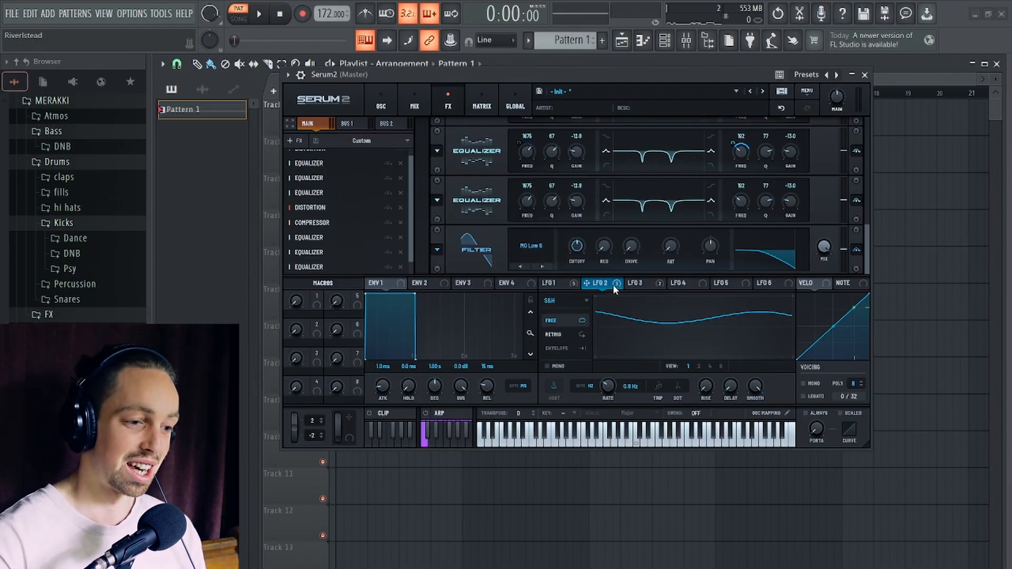
left_click_drag(612, 285, 527, 217)
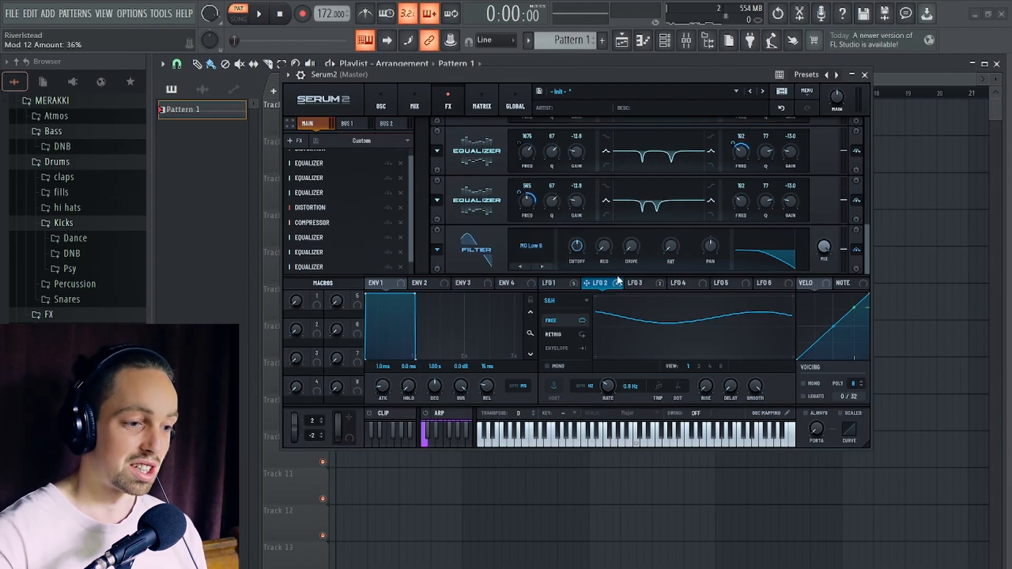
left_click_drag(722, 209, 742, 202)
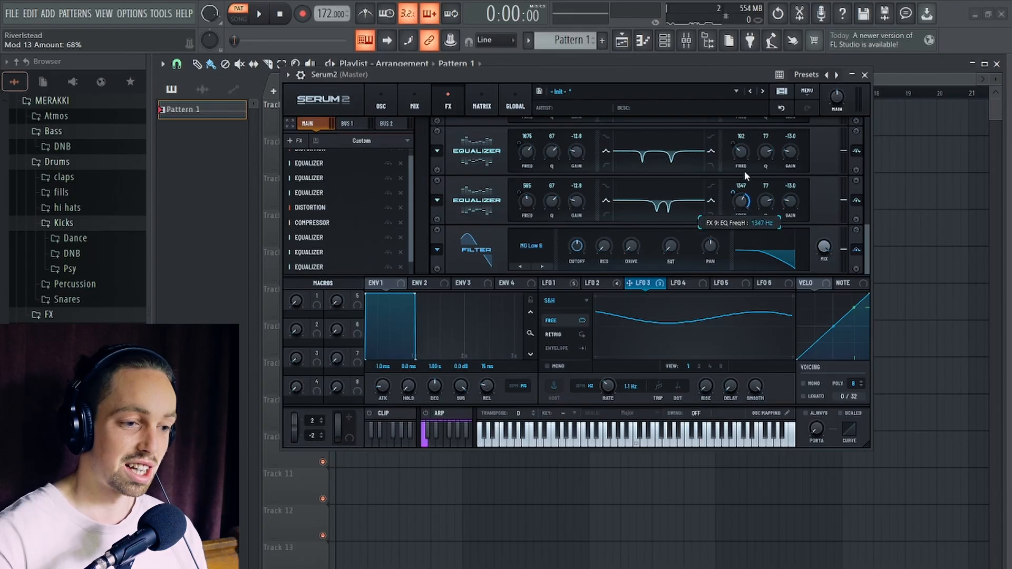
left_click_drag(739, 274, 738, 271)
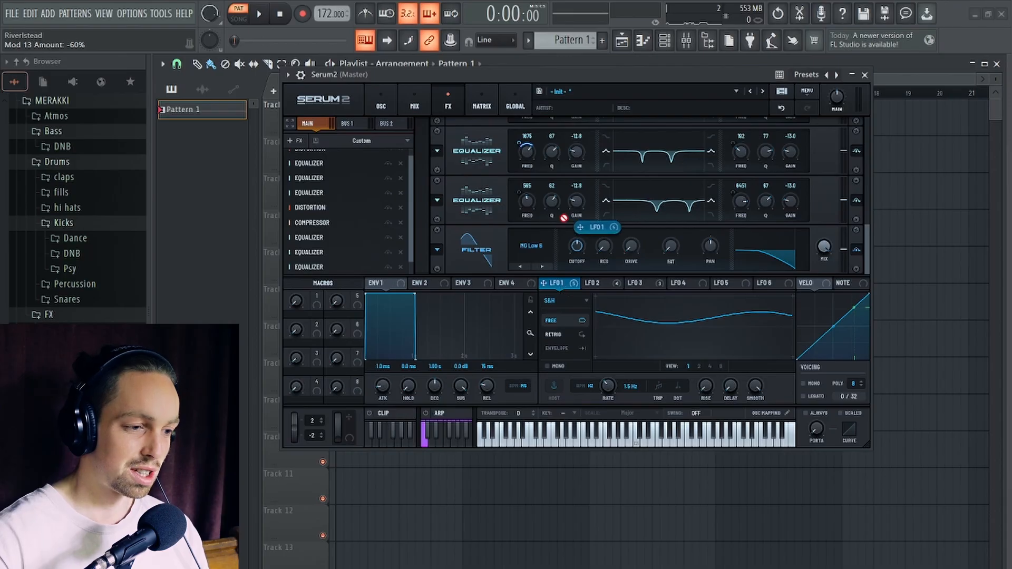
- Assign LFO 1 at 28% to the last Equalizer's low band Q, then lower that Q to 58 and the low band frequency to 238
left_click_drag(564, 218, 550, 200)
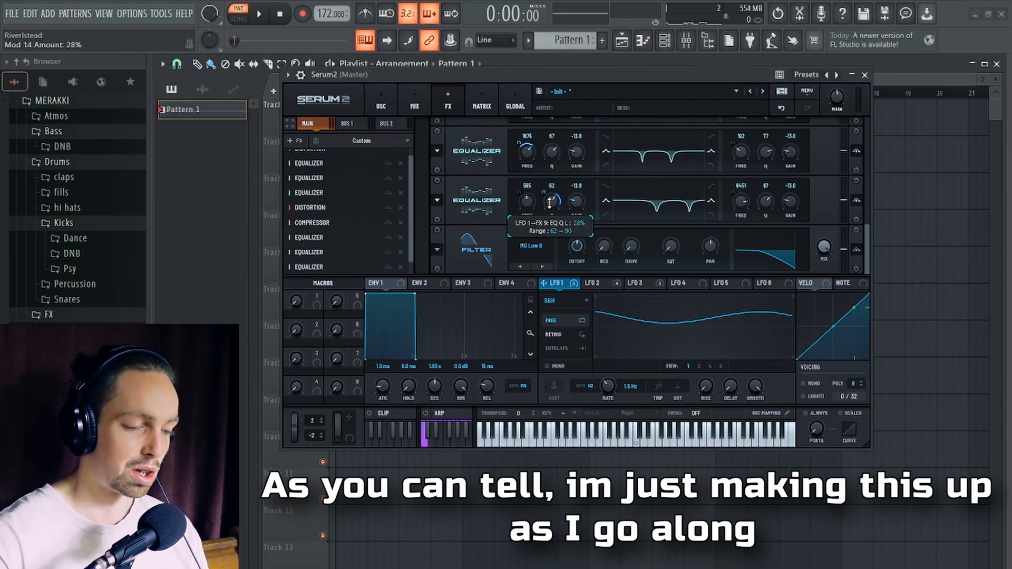
key("space")
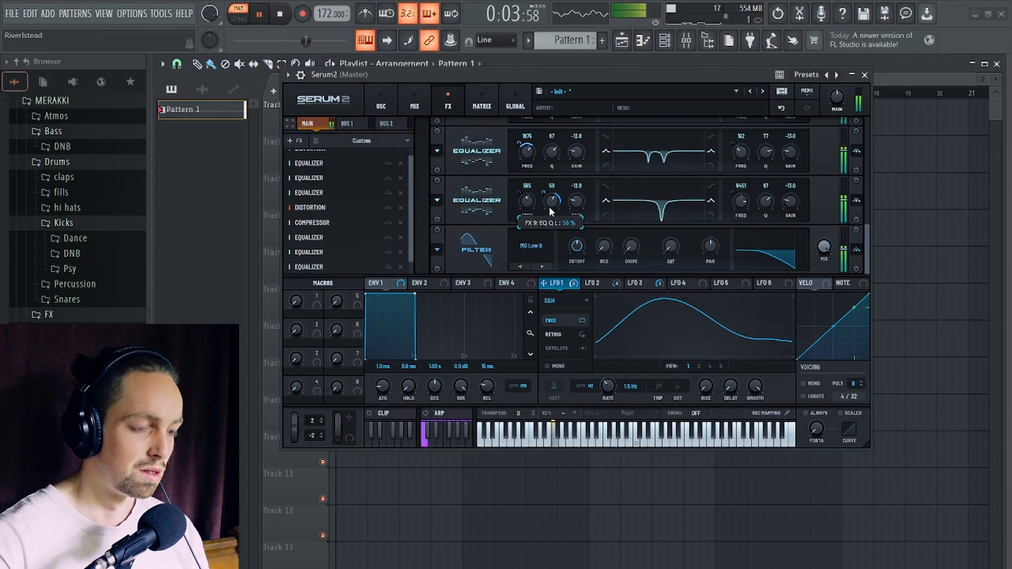
left_click_drag(522, 200, 522, 214)
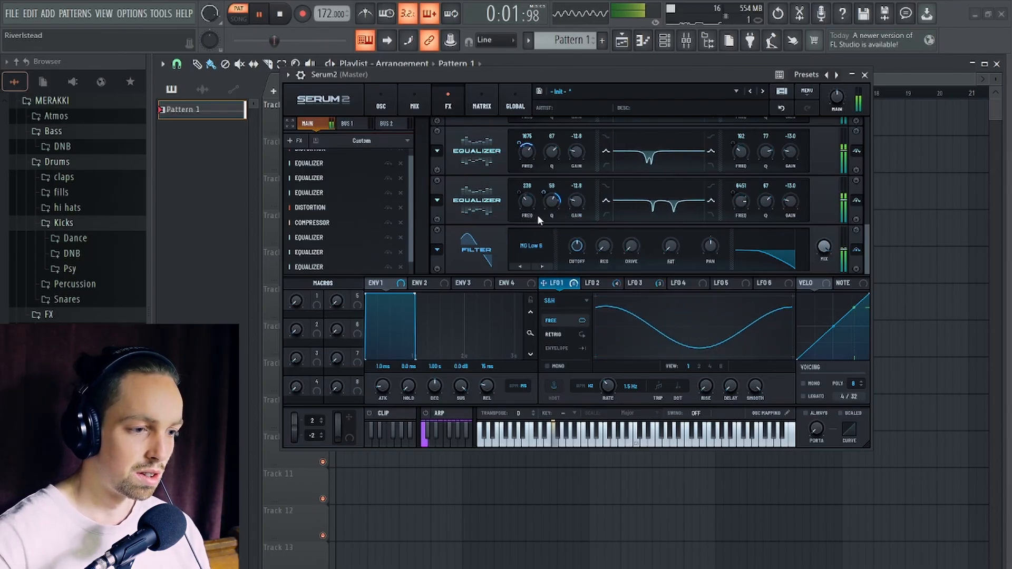
key("space")
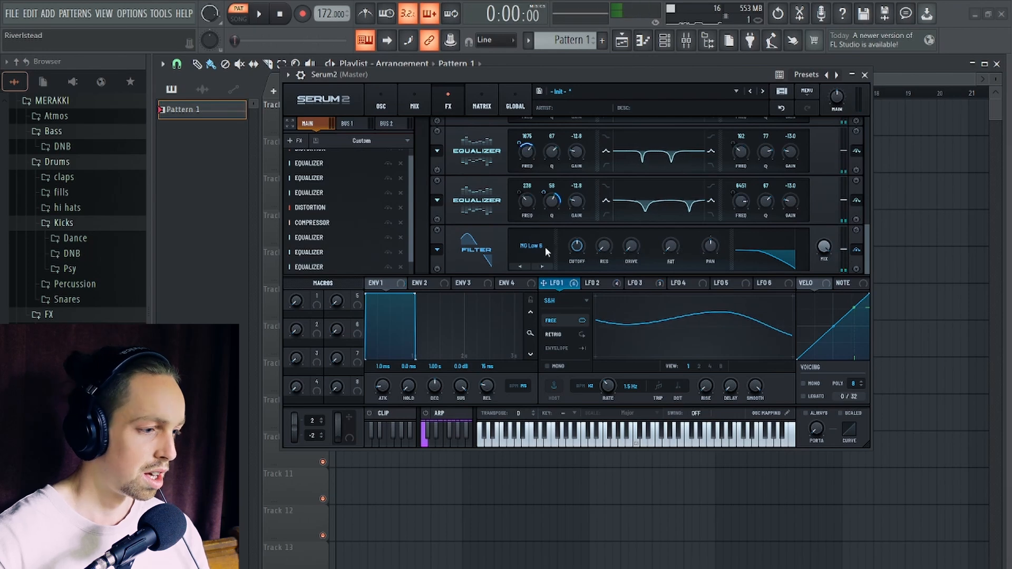
- Add a Distortion between the last Equalizer and the Filter, set to Overdrive with a stack of 2
scroll(412, 200, "down", 1)
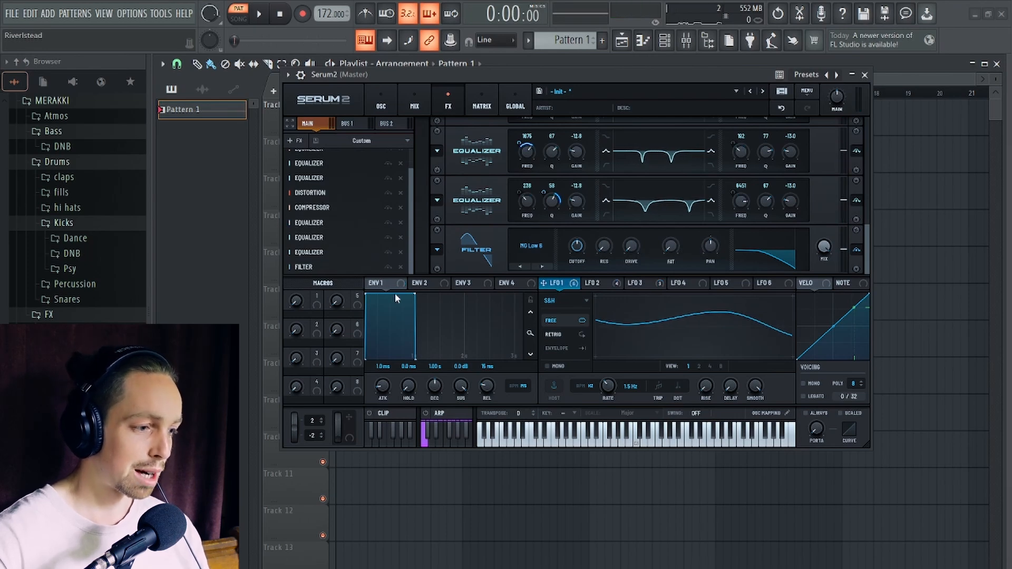
left_click(294, 141)
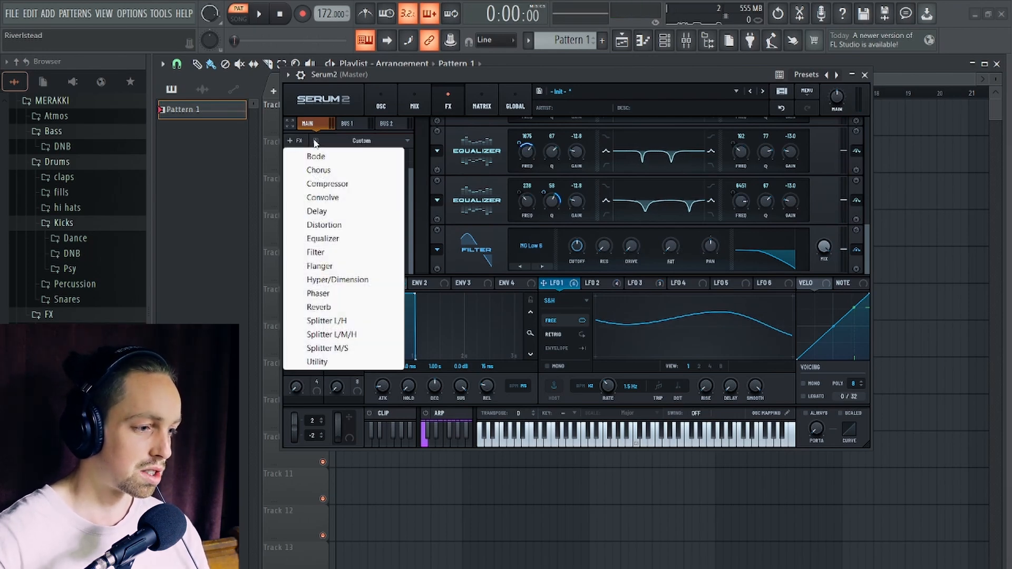
left_click(345, 224)
left_click_drag(340, 252, 339, 249)
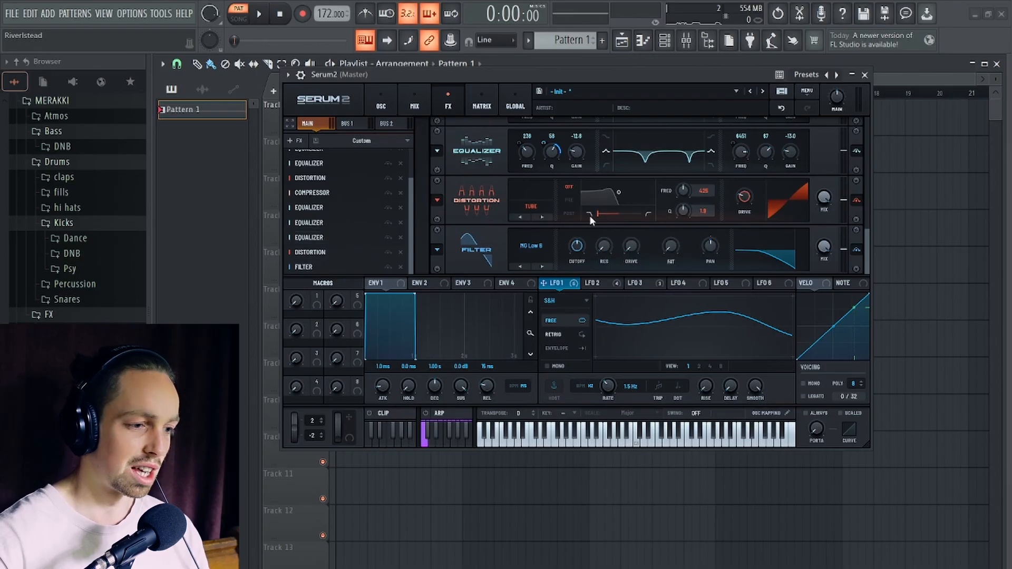
left_click(531, 206)
left_click(543, 435)
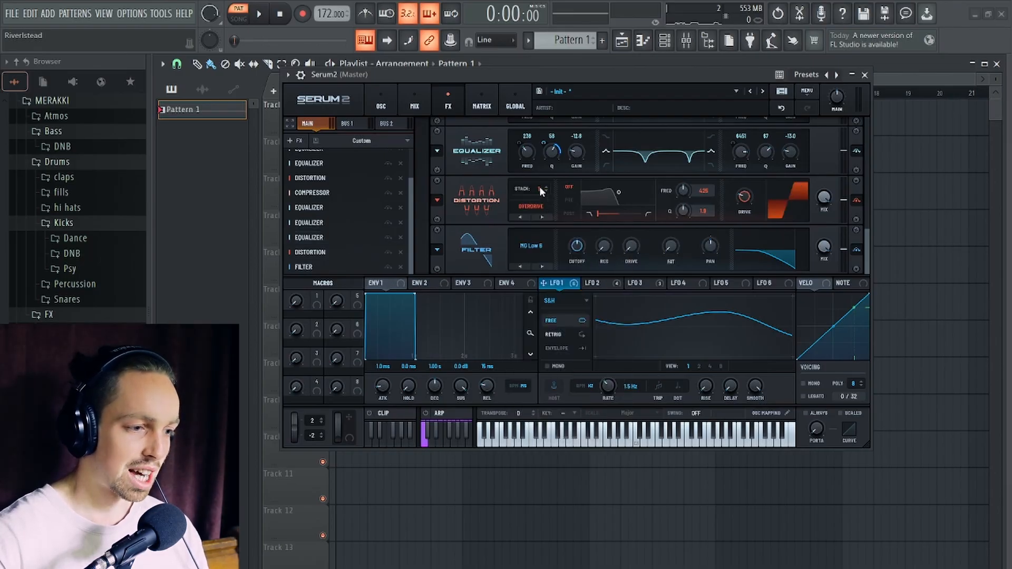
scroll(538, 184, "up", 1)
- Adjust the Overdrive distortion's drive while auditioning the pattern
key("space")
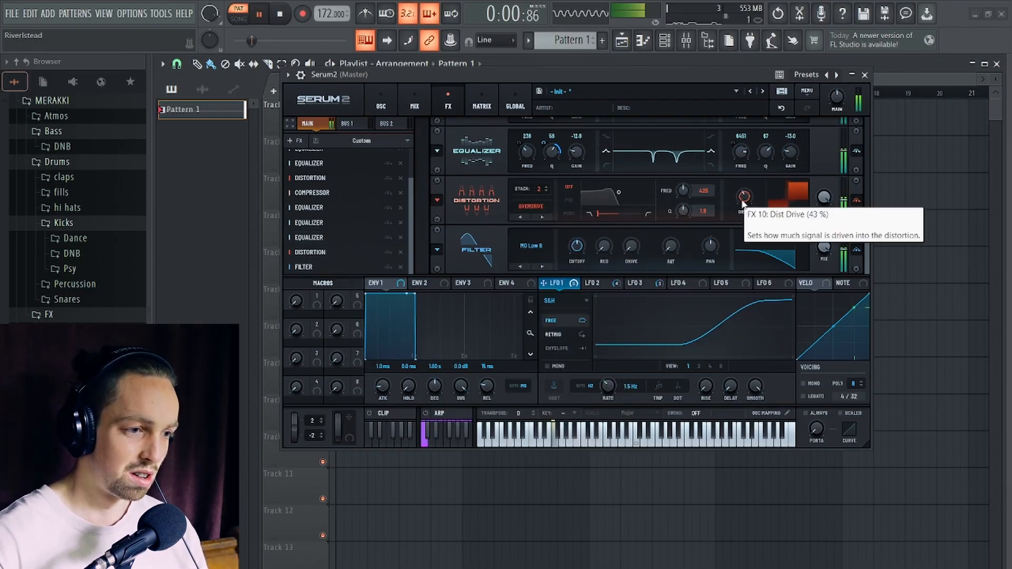
scroll(744, 199, "up", 4)
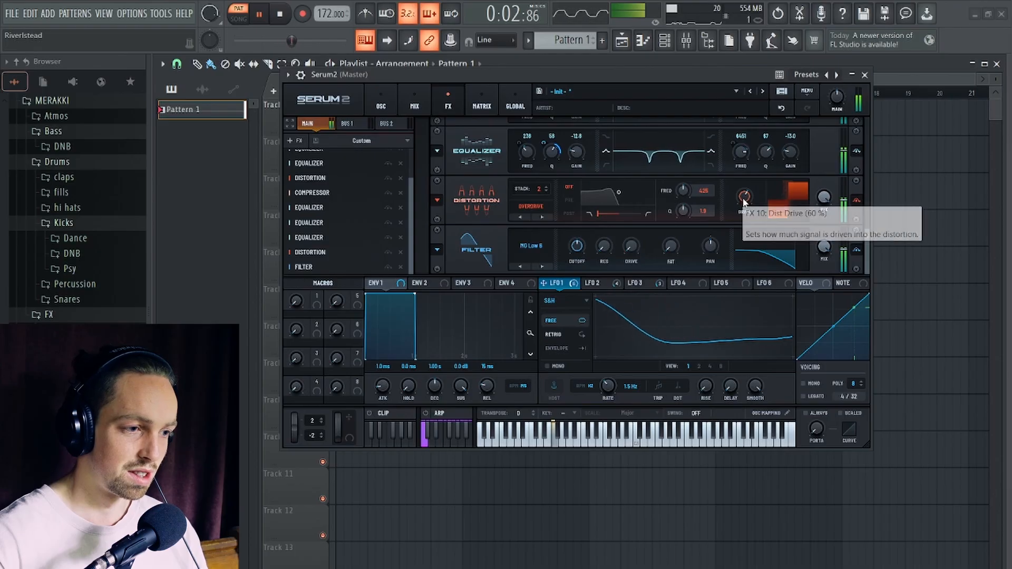
scroll(744, 199, "down", 4)
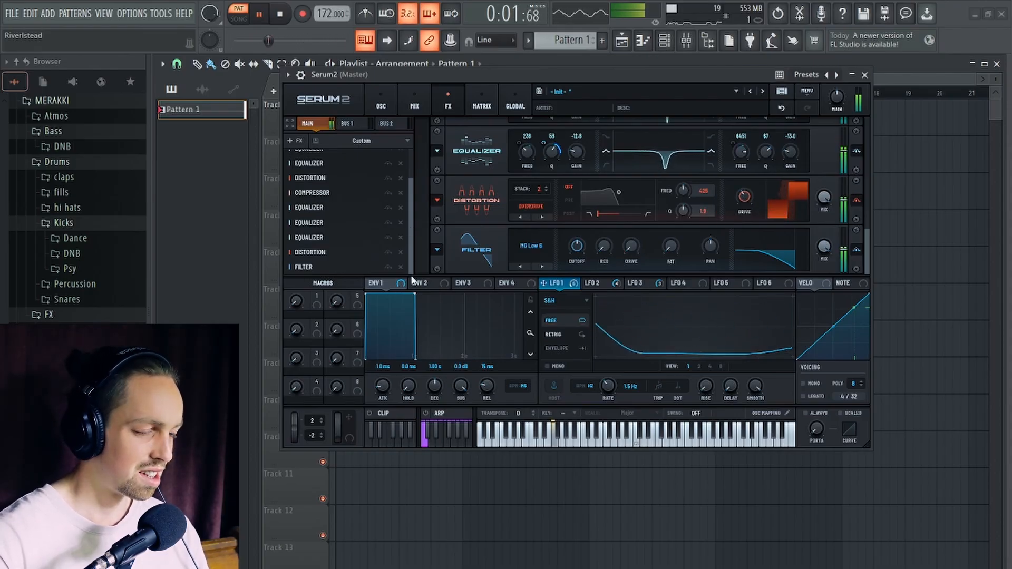
key("space")
- Add an Equalizer and place it directly before the Overdrive distortion
left_click(295, 142)
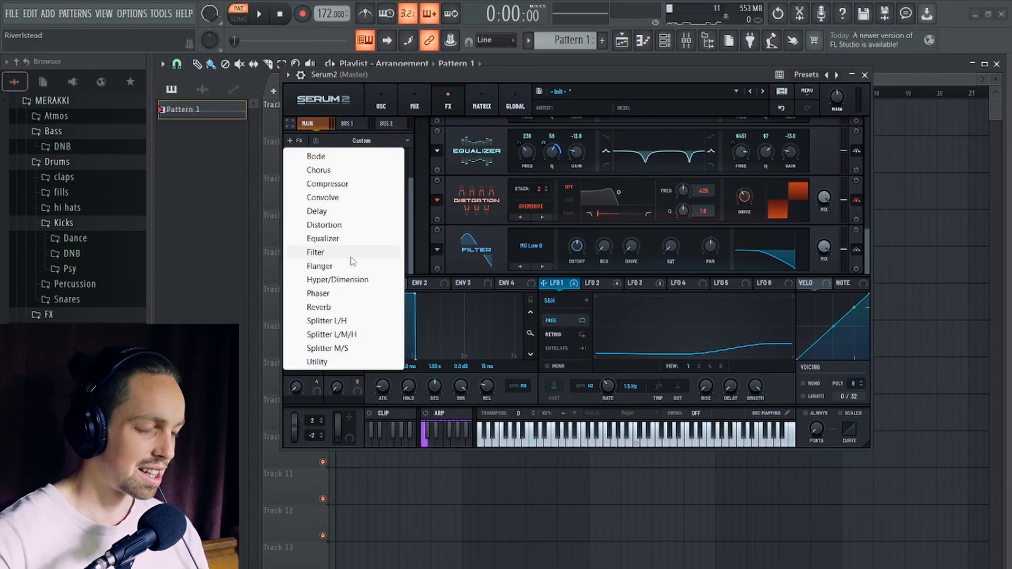
left_click(346, 240)
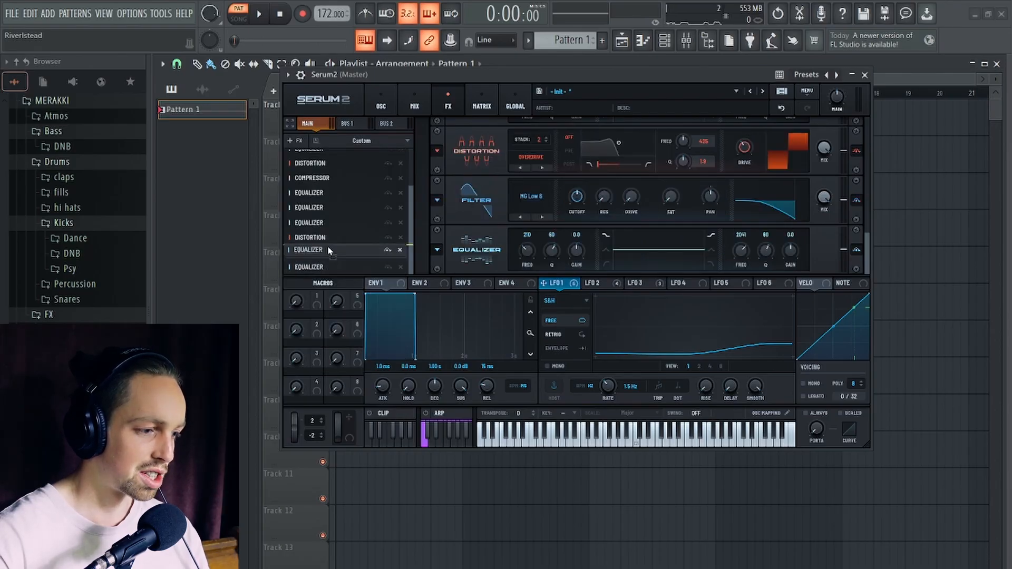
left_click(328, 235)
- Shape the new Equalizer's high band as a peak cut at 4257 Hz with Q 47 and gain -7.0 dB while auditioning
left_click_drag(790, 152, 790, 161)
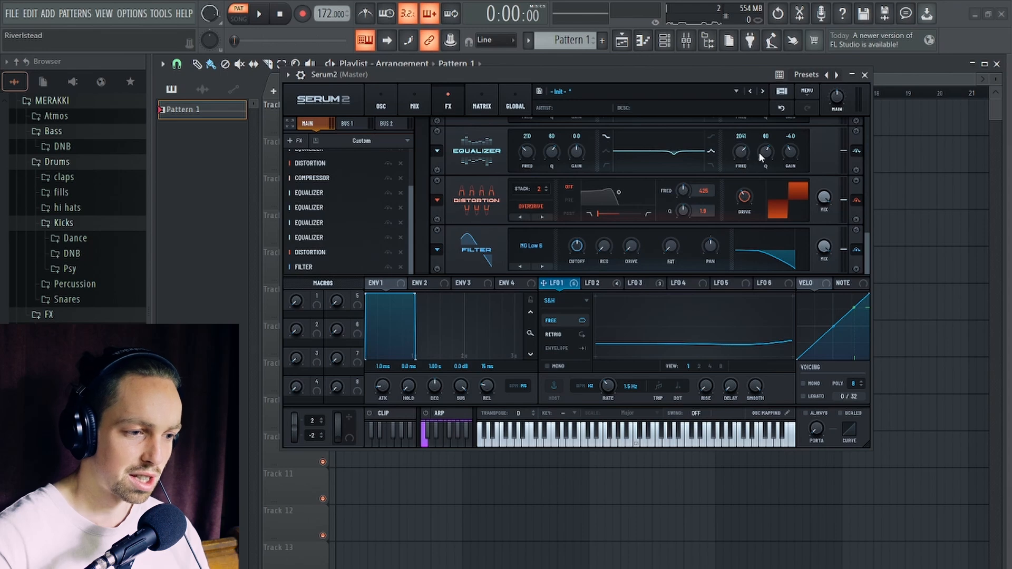
left_click_drag(763, 154, 740, 139)
key("space")
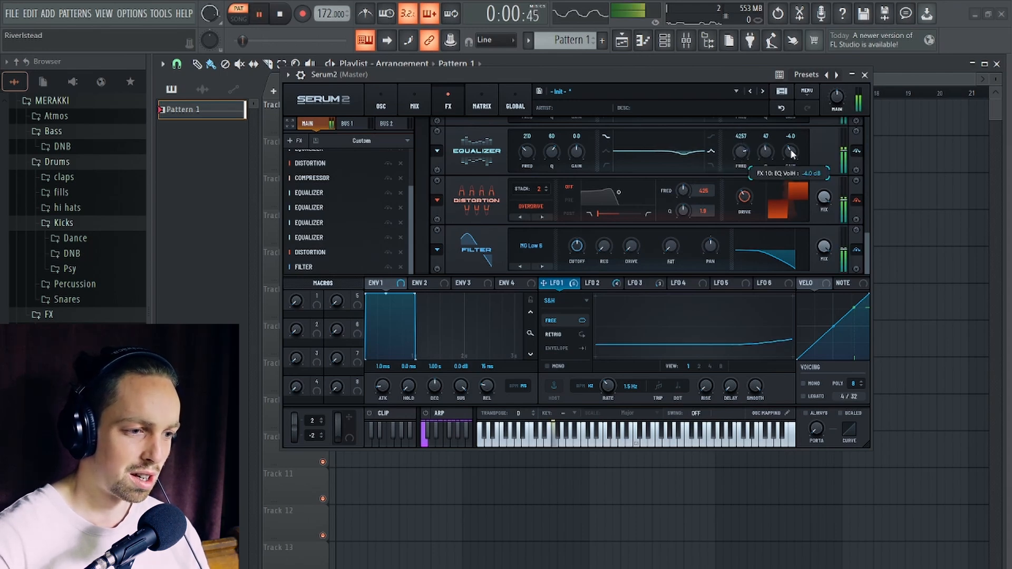
left_click_drag(789, 158, 791, 159)
key("space")
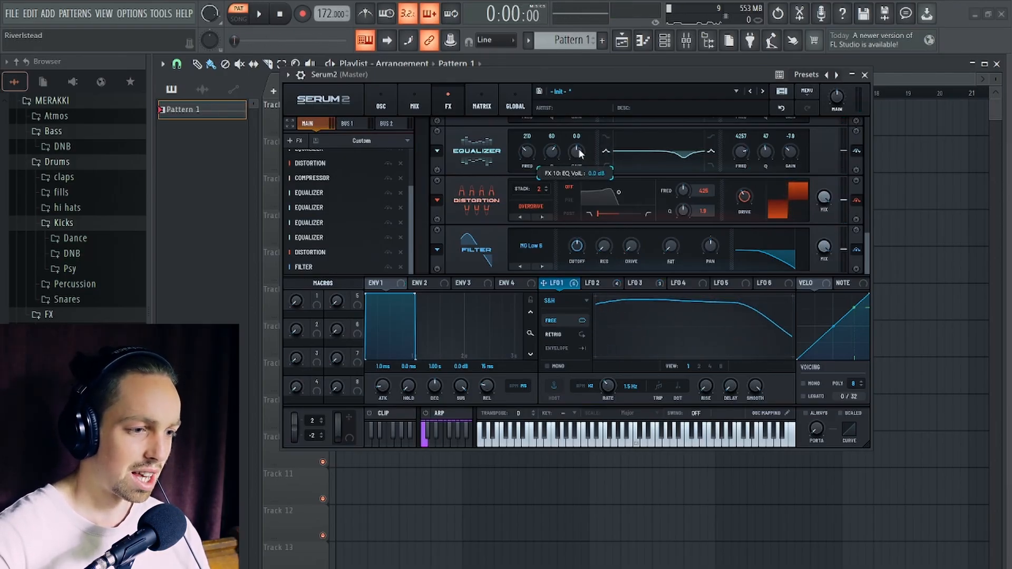
- Cut the new Equalizer's low band by 7.0 dB at 104 Hz and audition the pattern
left_click_drag(577, 148, 525, 173)
key("space")
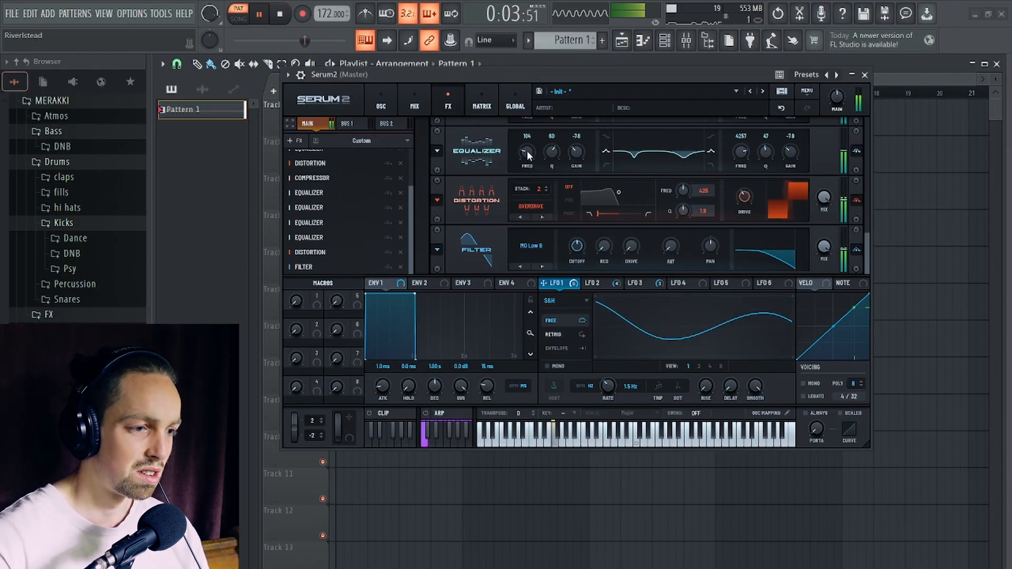
mouse_move(526, 152)
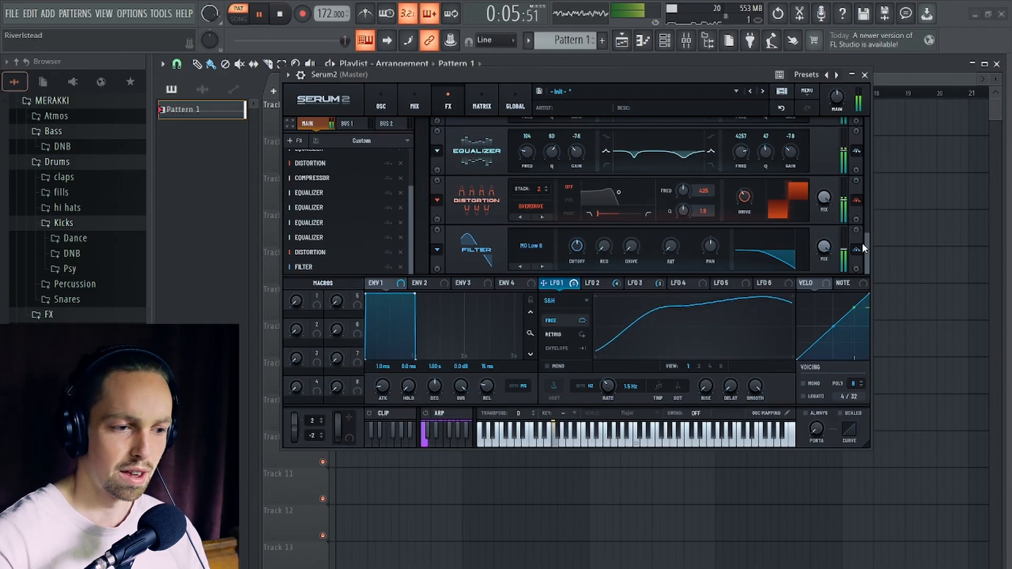
key("space")
- Add a multiband Compressor between the Overdrive distortion and the Filter, with gain set to 5.8 dB
left_click(296, 141)
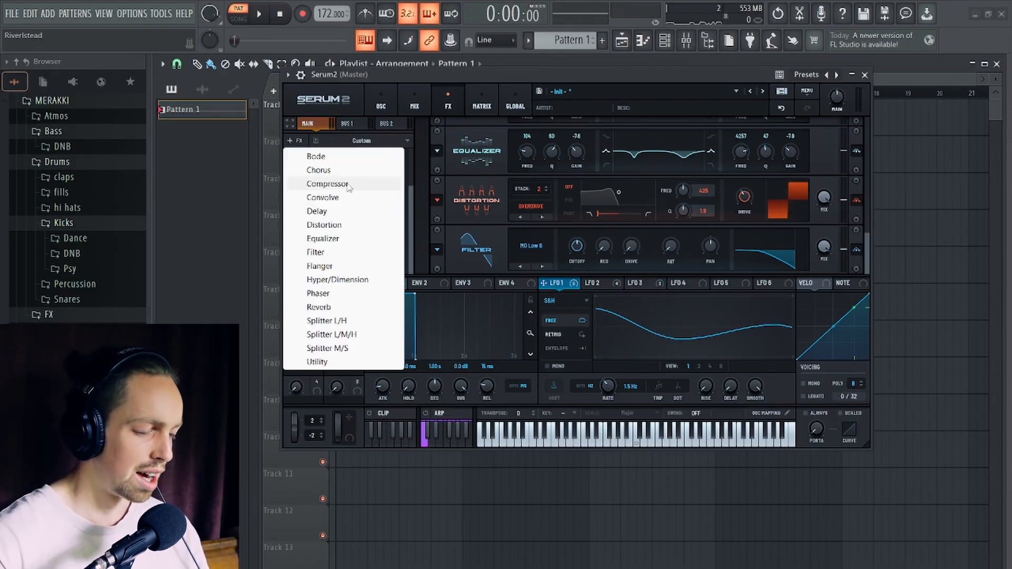
left_click(348, 184)
left_click_drag(328, 266, 327, 251)
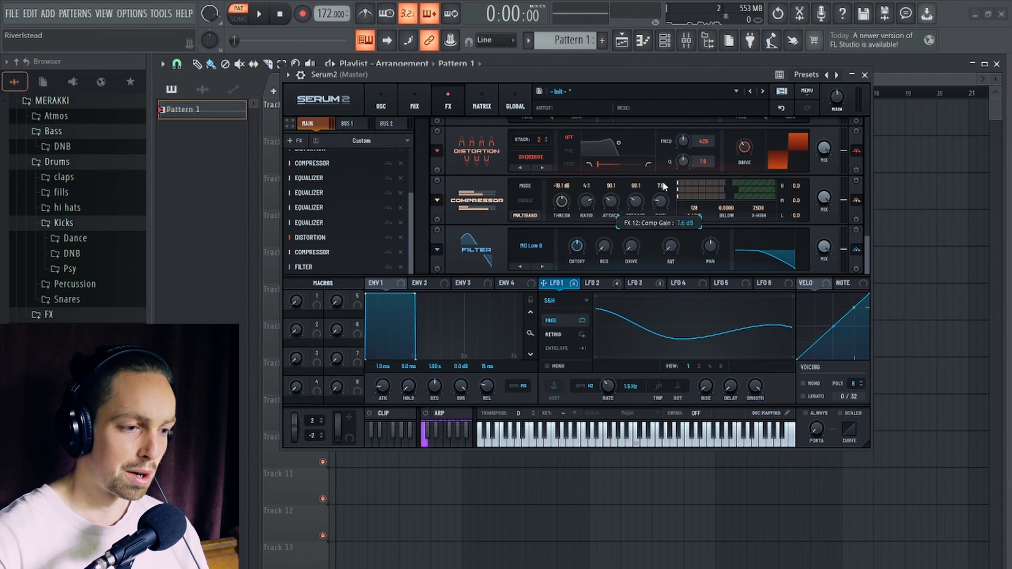
key("space")
left_click_drag(663, 207, 658, 207)
key("space")
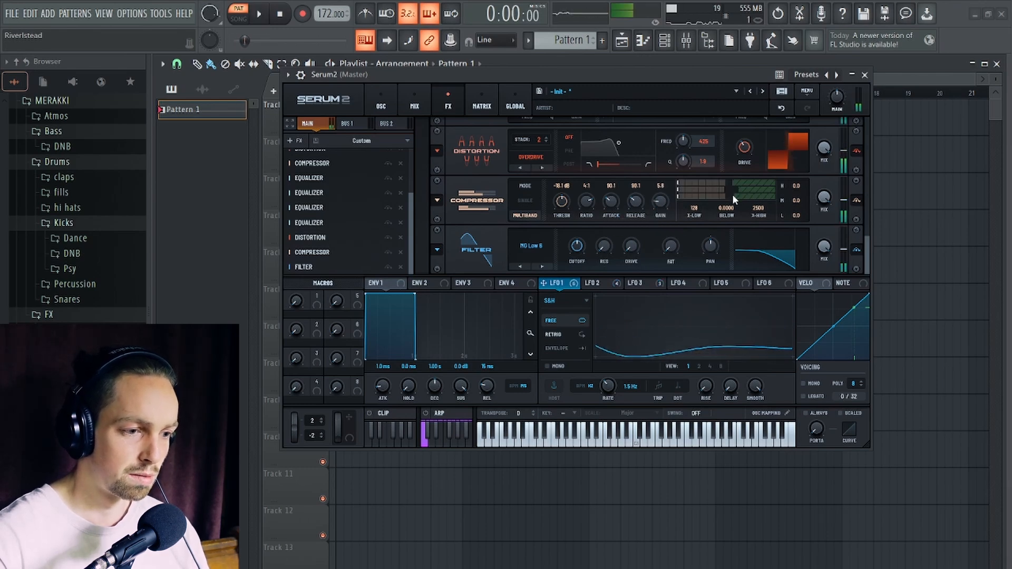
- Adjust the new Compressor's low band below amount and set its threshold to -14.9 dB while auditioning
key("space")
left_click_drag(733, 196, 742, 199)
key("space")
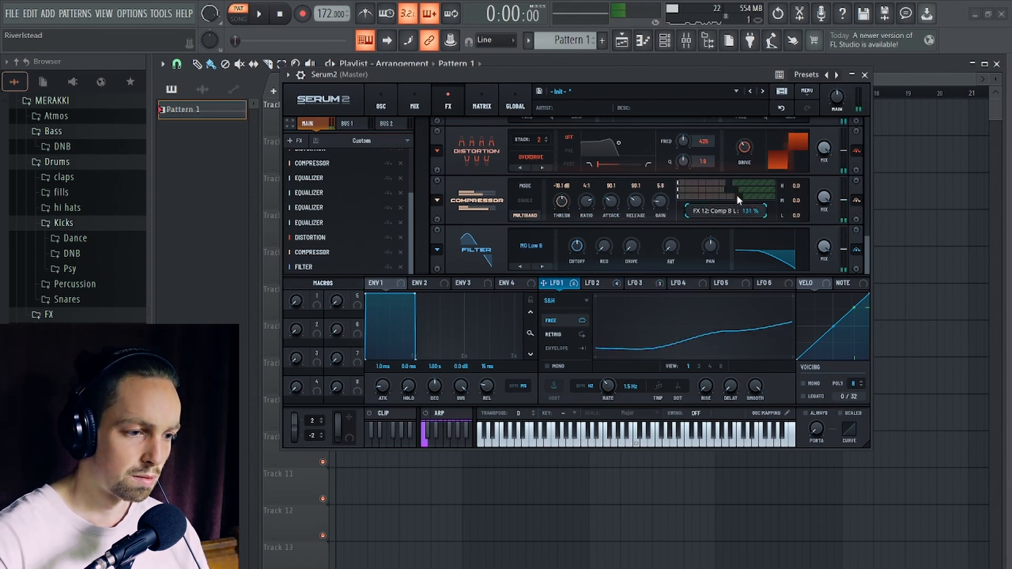
key("space")
key("space")
left_click_drag(561, 206, 563, 215)
key("space")
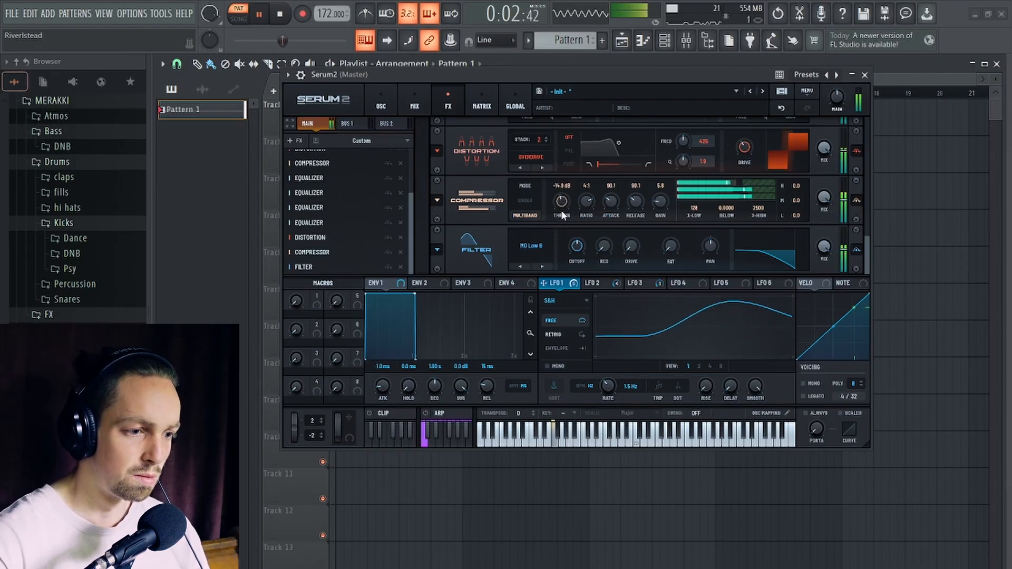
- Set the new Compressor's mid band gain to 1.4 dB and adjust its band amounts while auditioning
left_click_drag(748, 192, 797, 203)
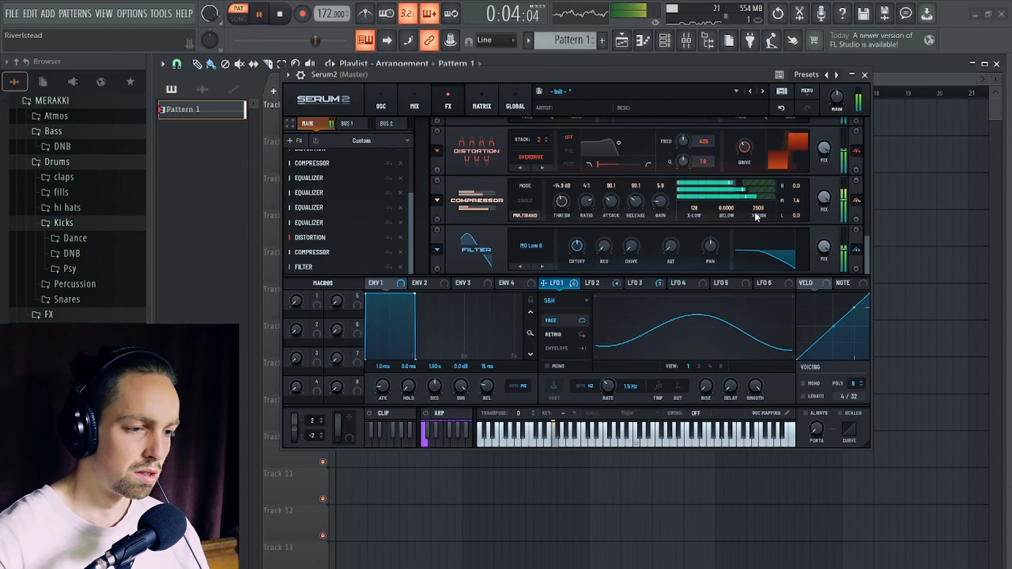
left_click(741, 187)
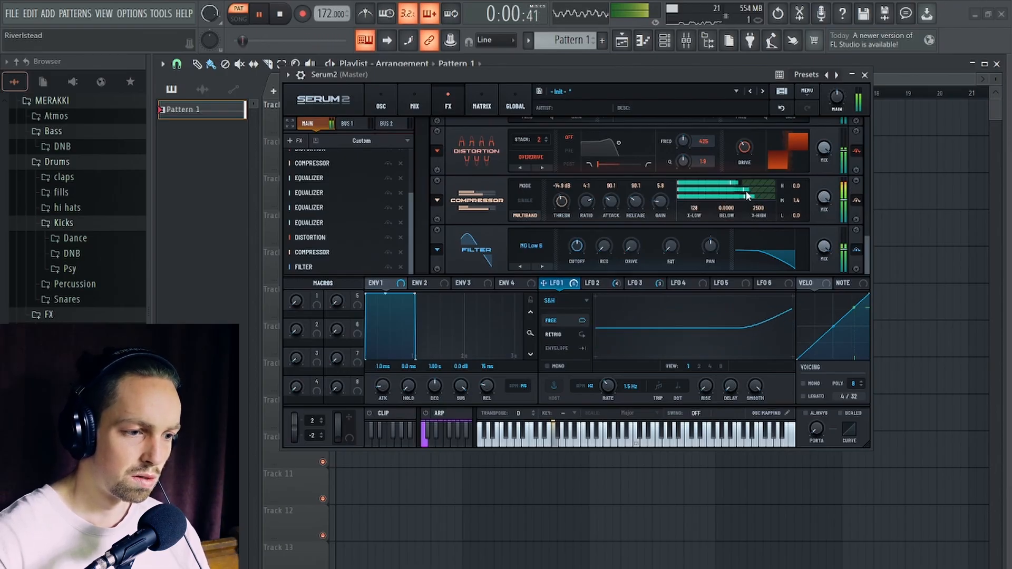
key("space")
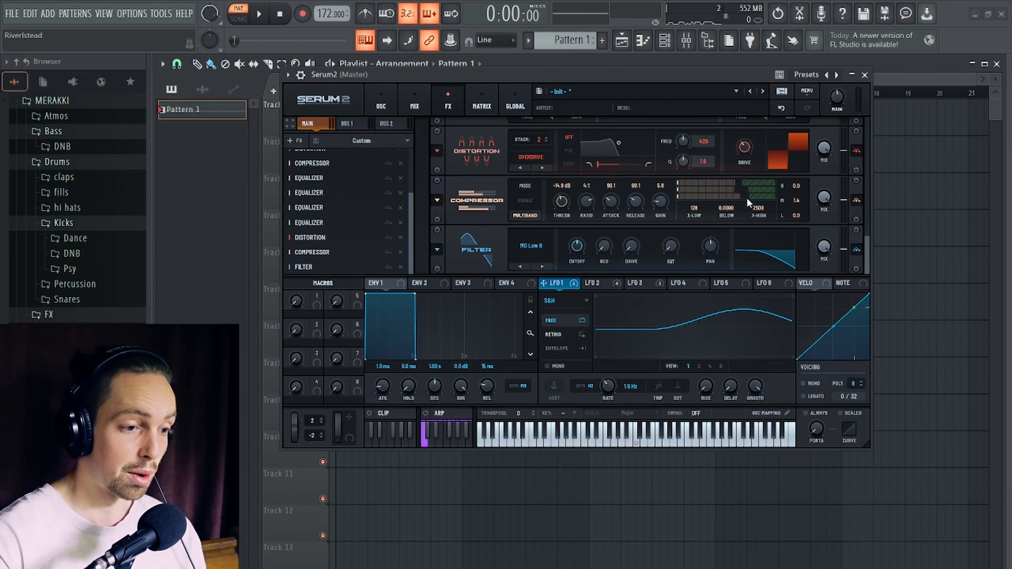
- Fine-tune the new Compressor's low band below amount while auditioning the pattern, and save the project
key("space")
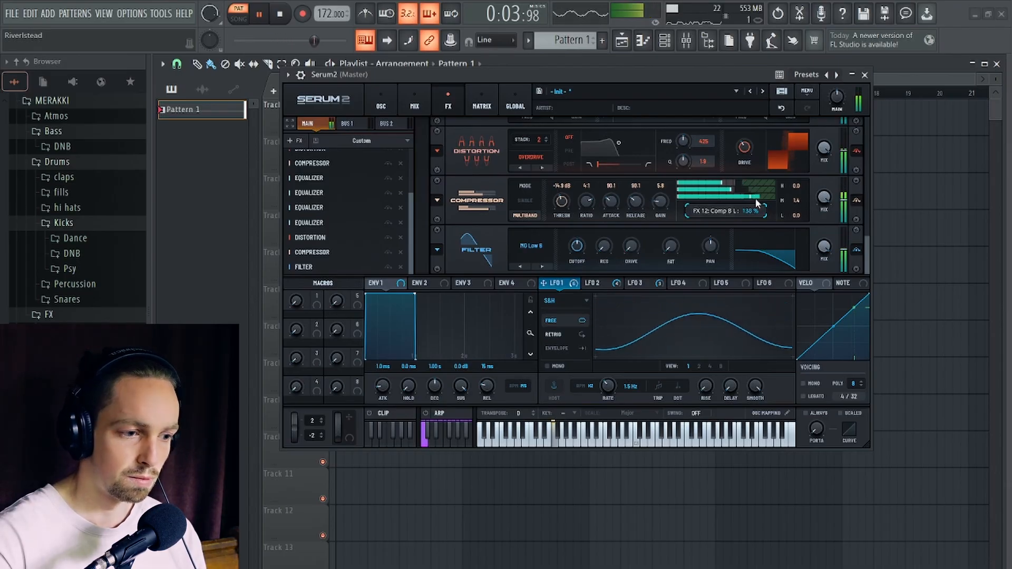
key("space")
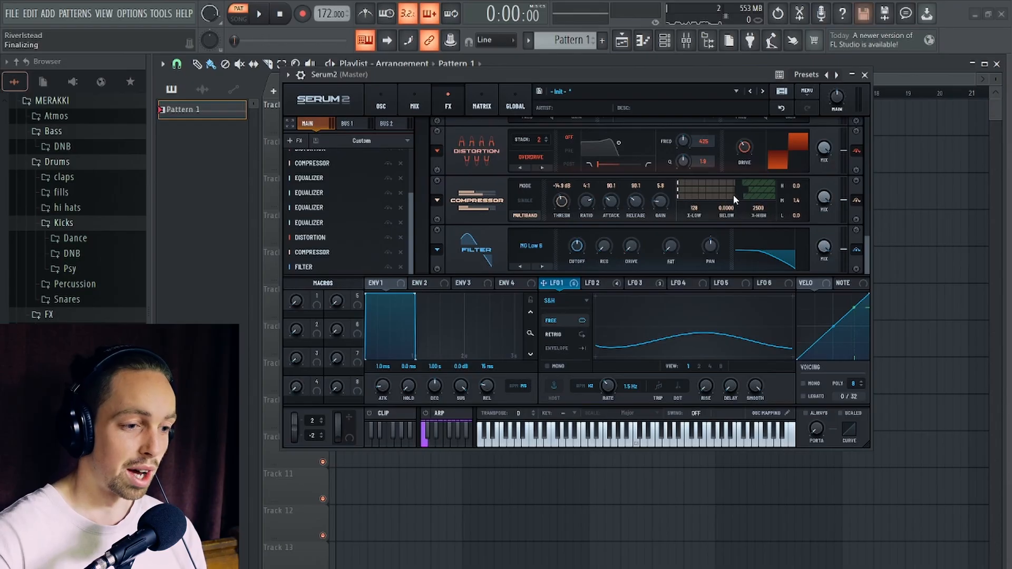
key("space")
left_click_drag(741, 196, 733, 198)
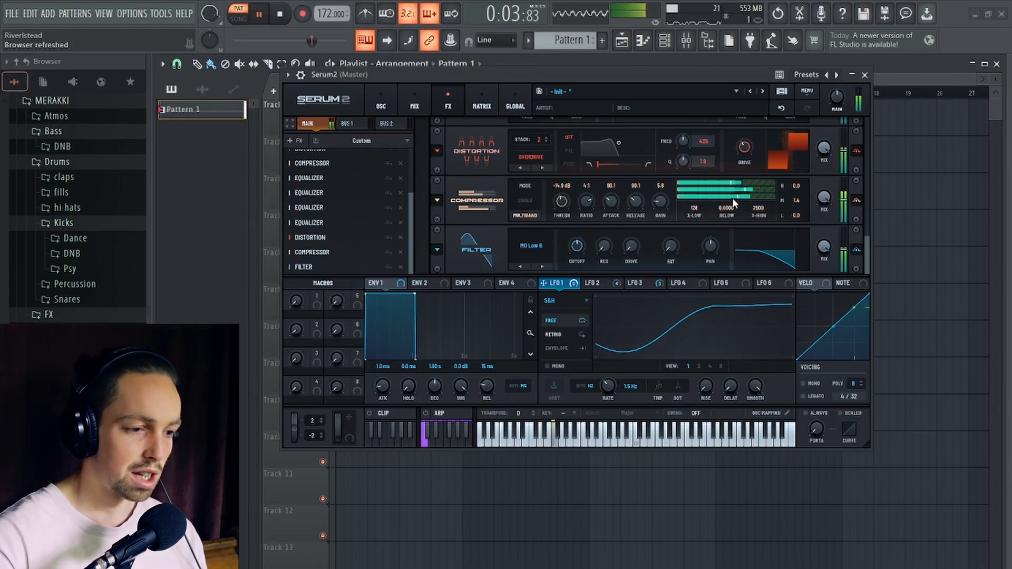
key("space")
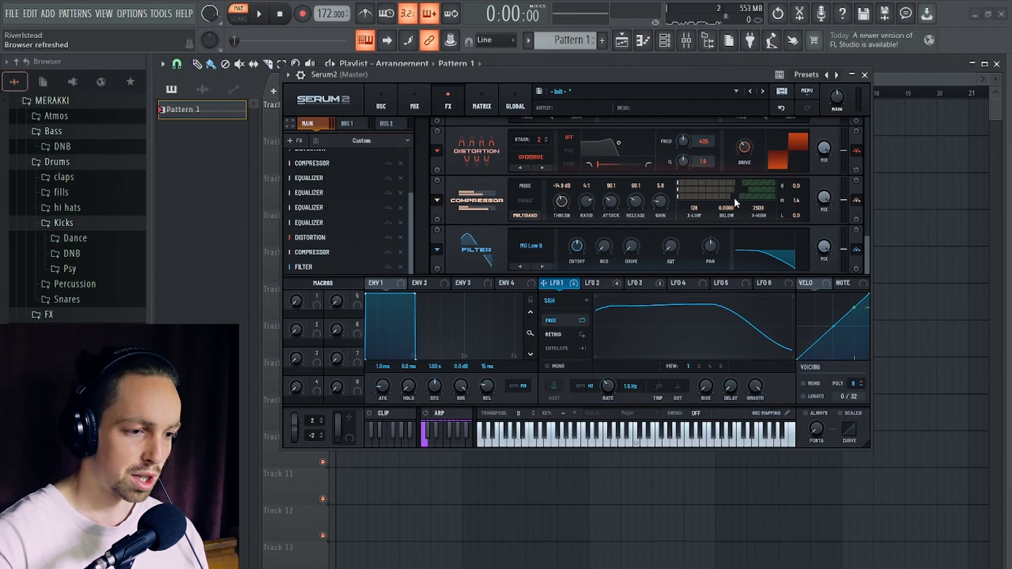
left_click_drag(734, 198, 735, 198)
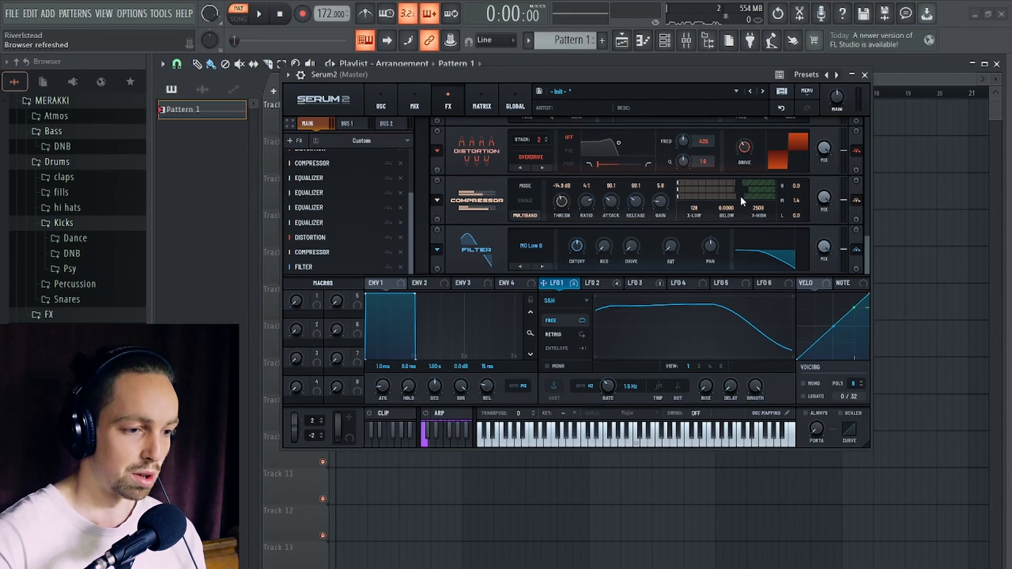
key("space")
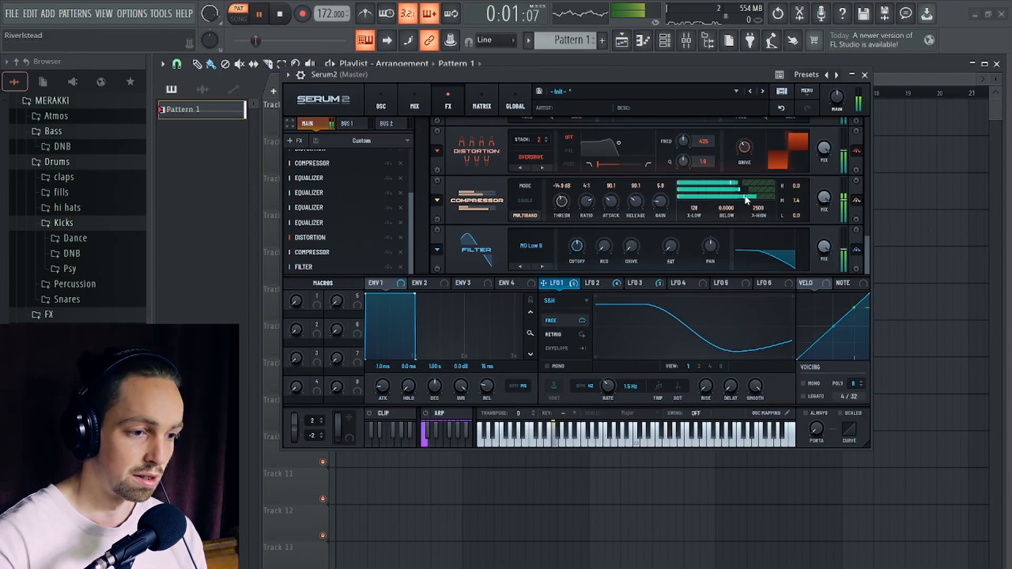
left_click_drag(745, 197, 745, 198)
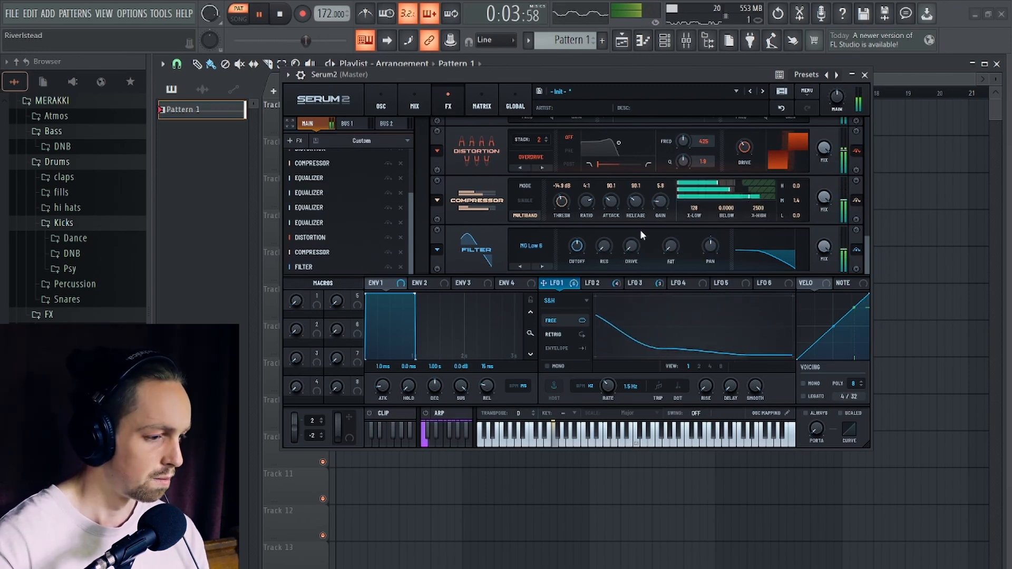
key("space")
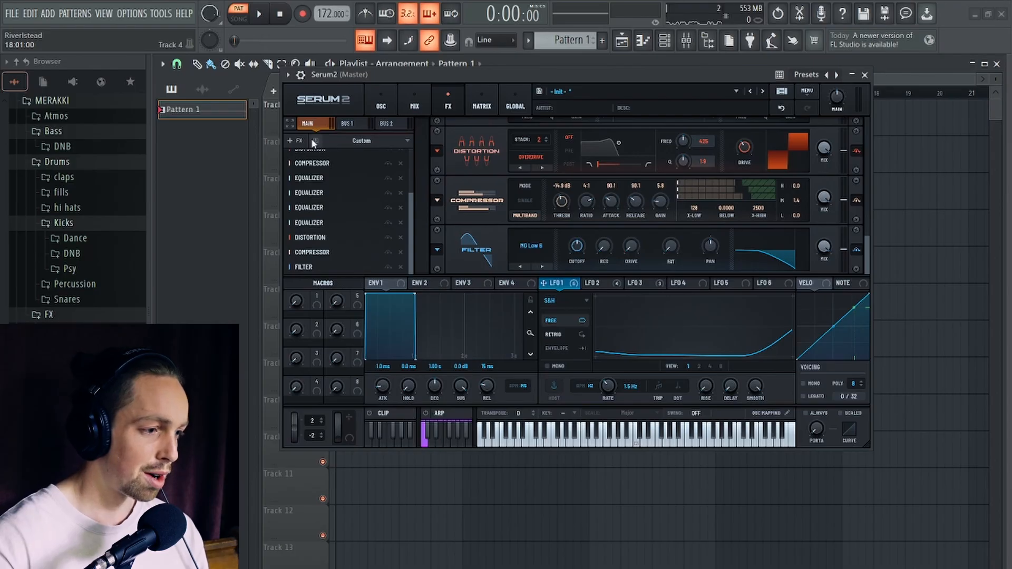
- Add a Splitter L/M/H after the Filter, set its upper crossover to 1211 Hz and select the mids band
left_click(294, 140)
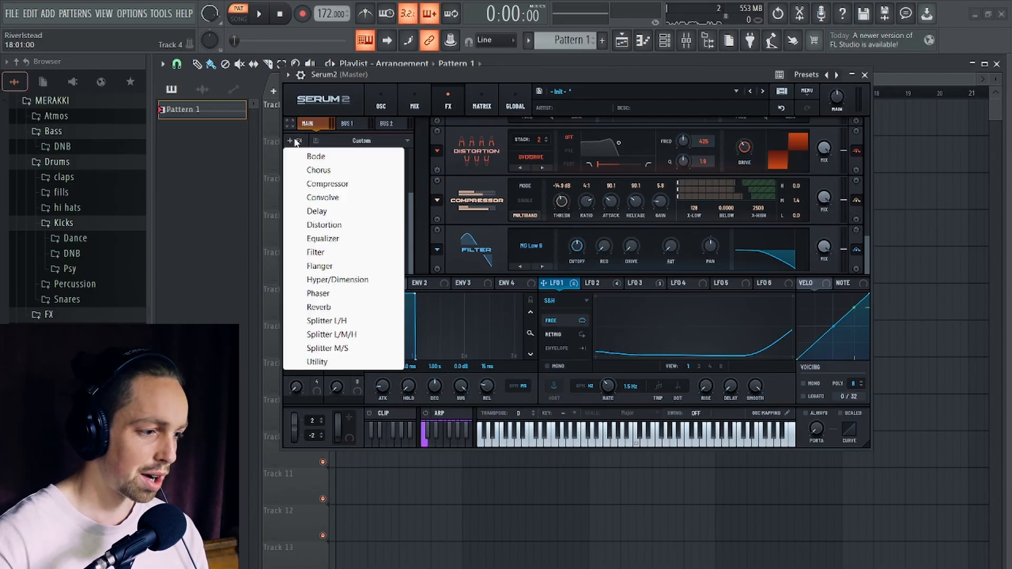
left_click(355, 336)
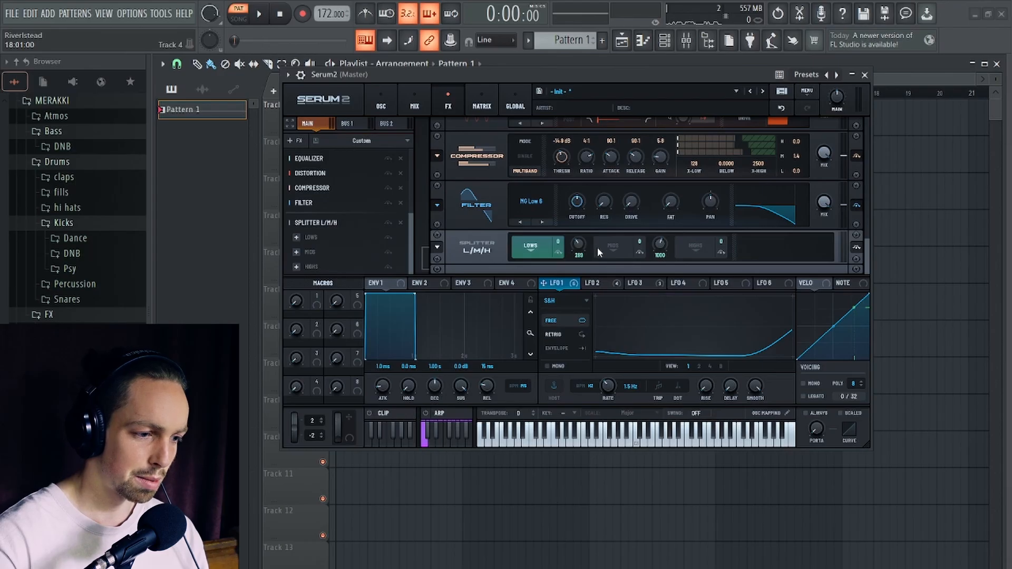
left_click_drag(662, 248, 660, 245)
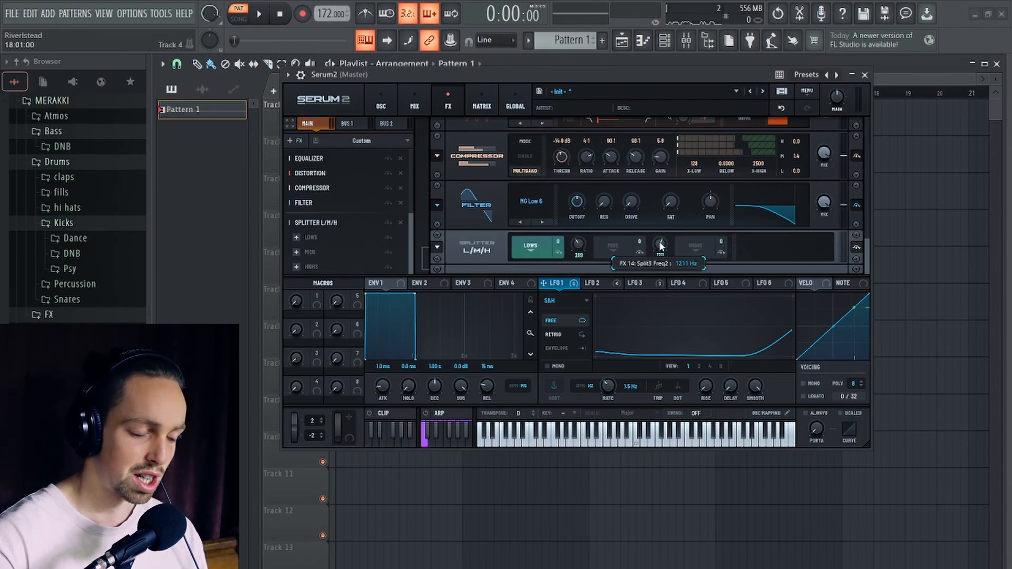
left_click(614, 246)
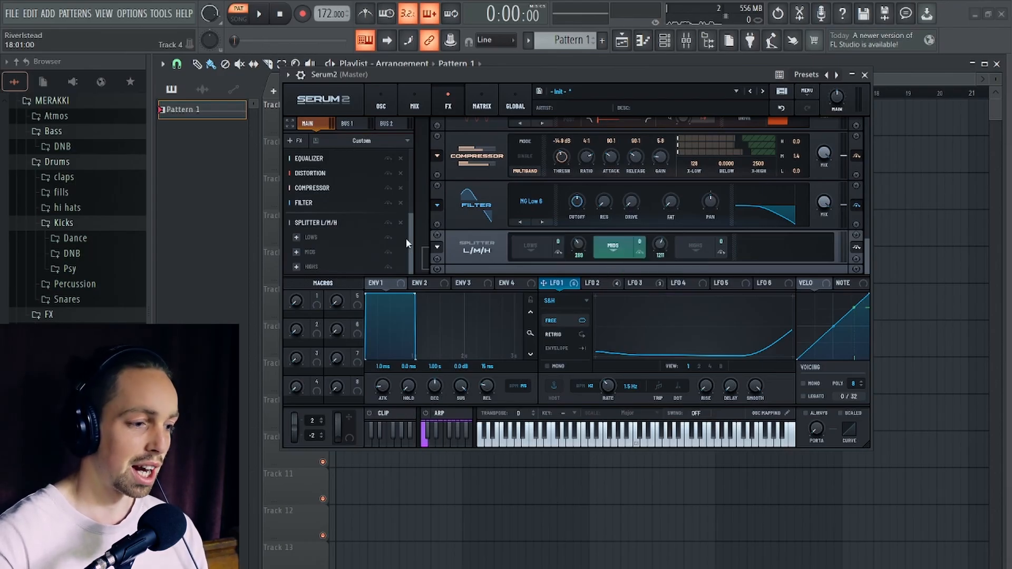
- Add a Chorus to the splitter's mids band with rate 0.00 Hz and mix 23%, auditioning the pattern
left_click(295, 252)
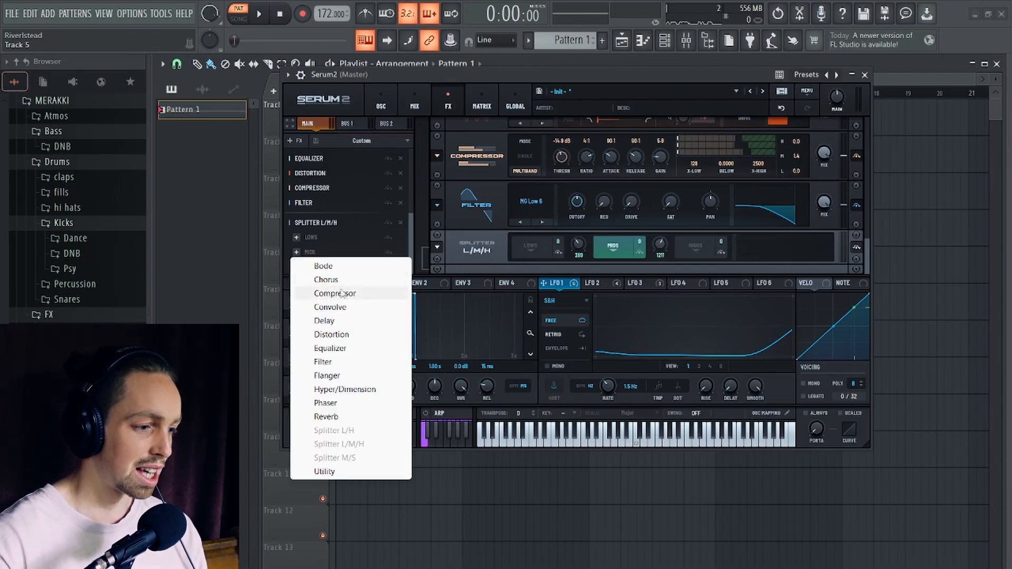
left_click(326, 280)
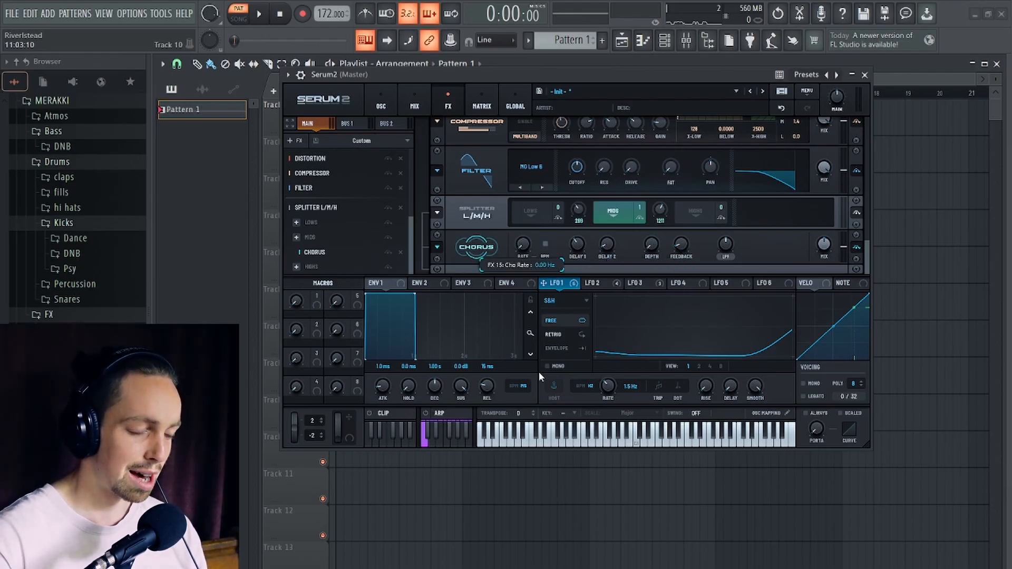
mouse_move(622, 74)
left_mouse_down()
mouse_move(621, 59)
mouse_move(627, 82)
left_mouse_up()
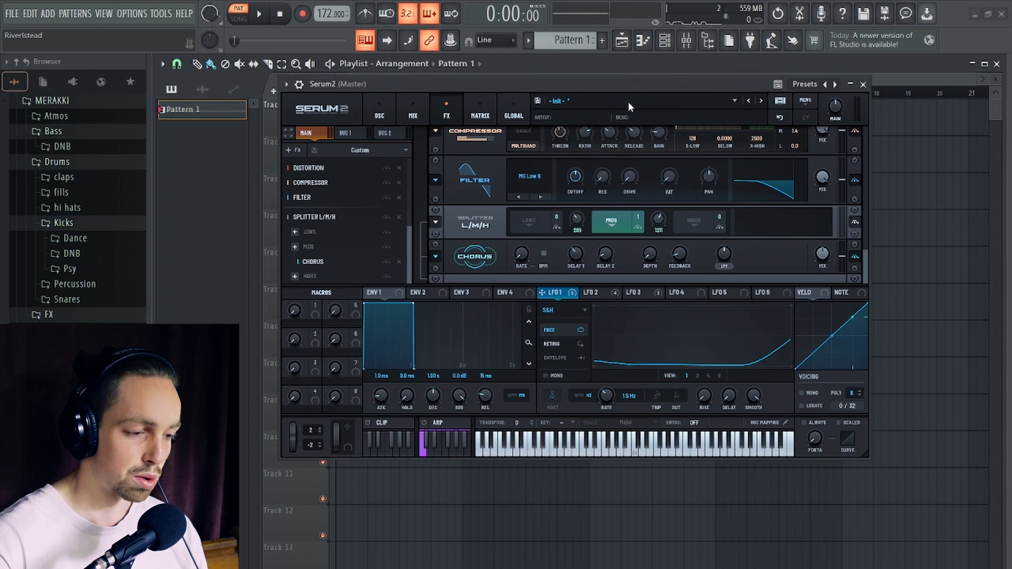
key("space")
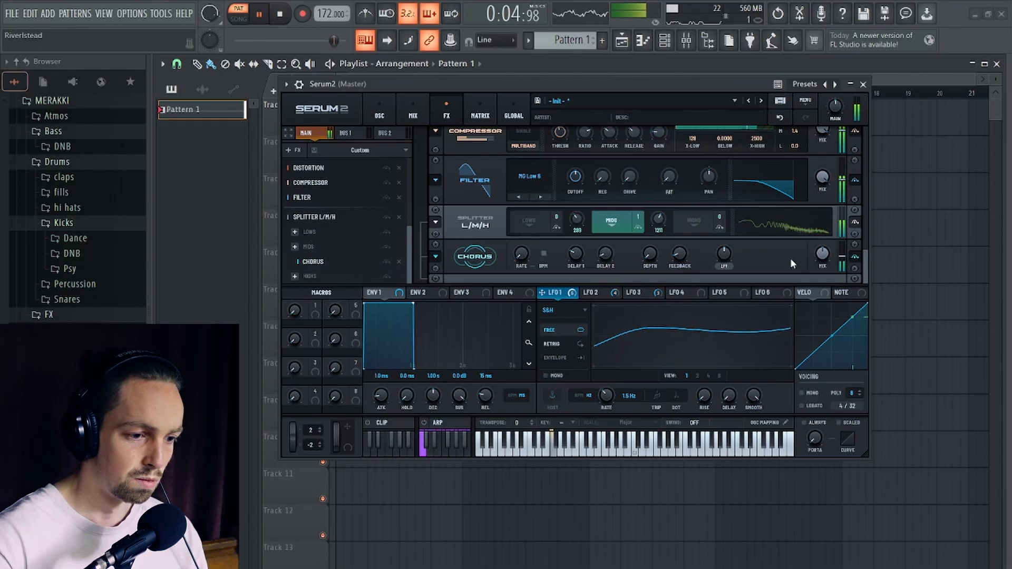
key("space")
mouse_move(824, 260)
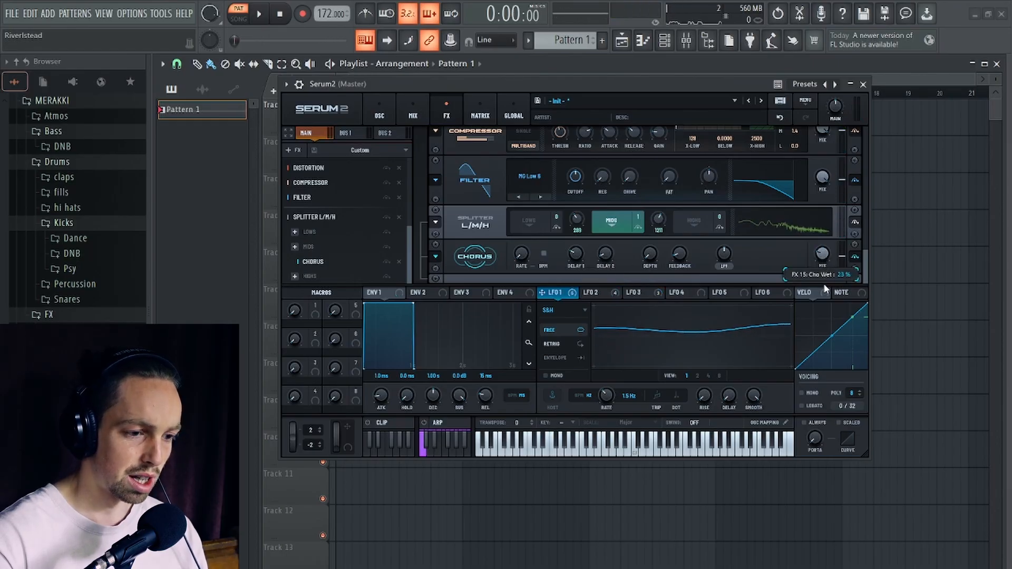
key("space")
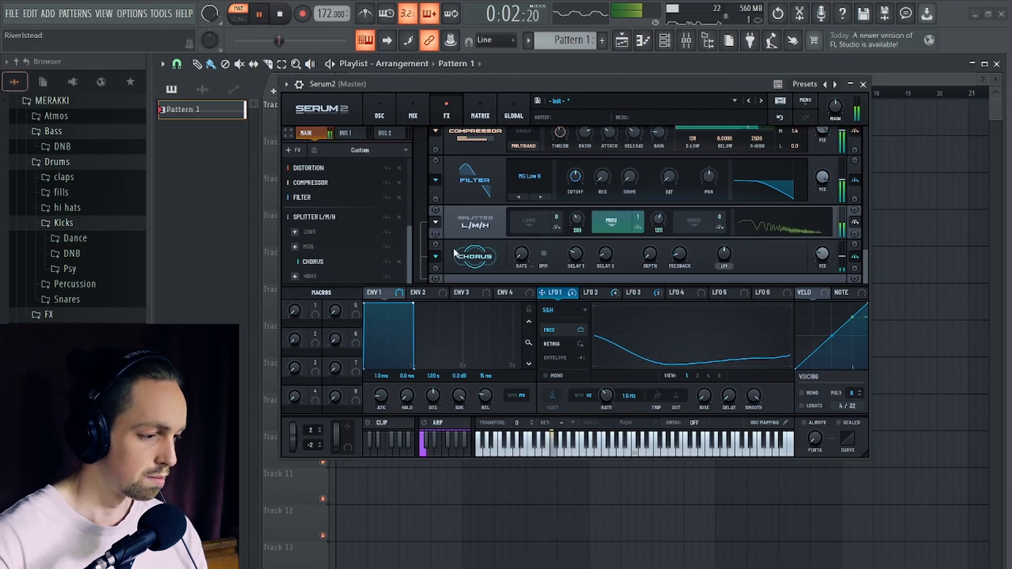
key("space")
- Add a Convolve effect to the mids band and load the factory Medium impulse response Maze
left_click(295, 247)
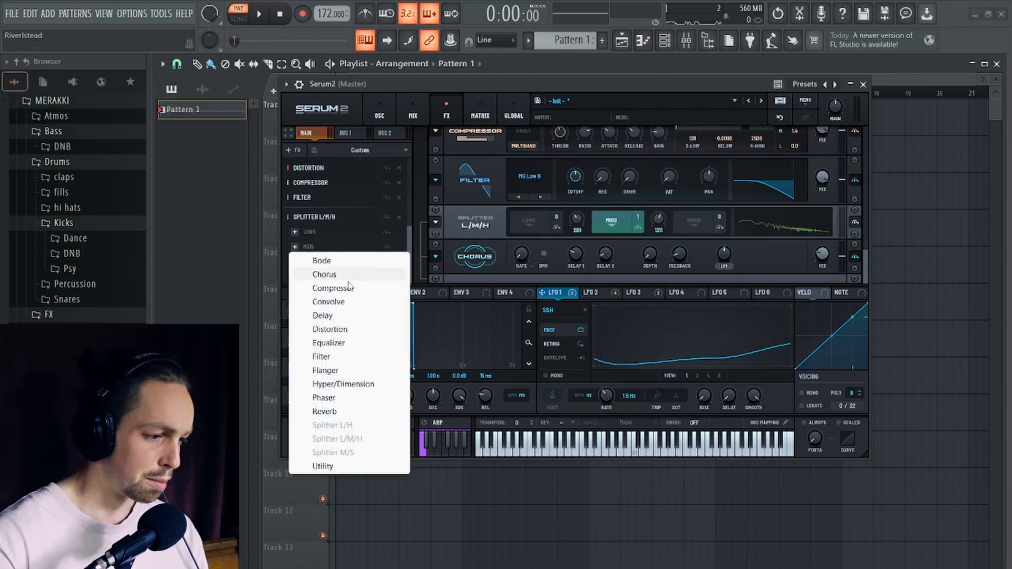
left_click(349, 301)
left_click(559, 261)
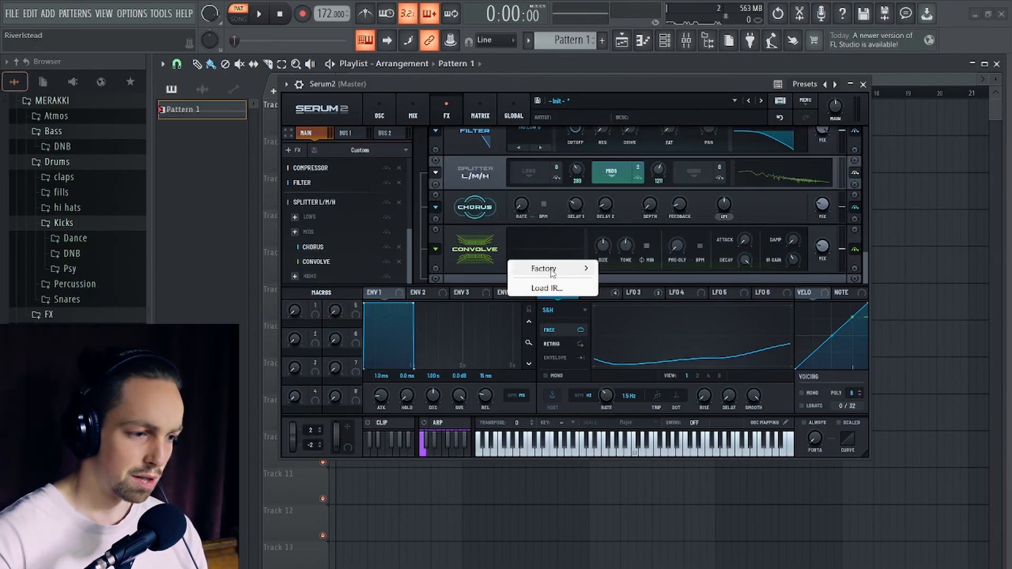
mouse_move(558, 269)
mouse_move(646, 311)
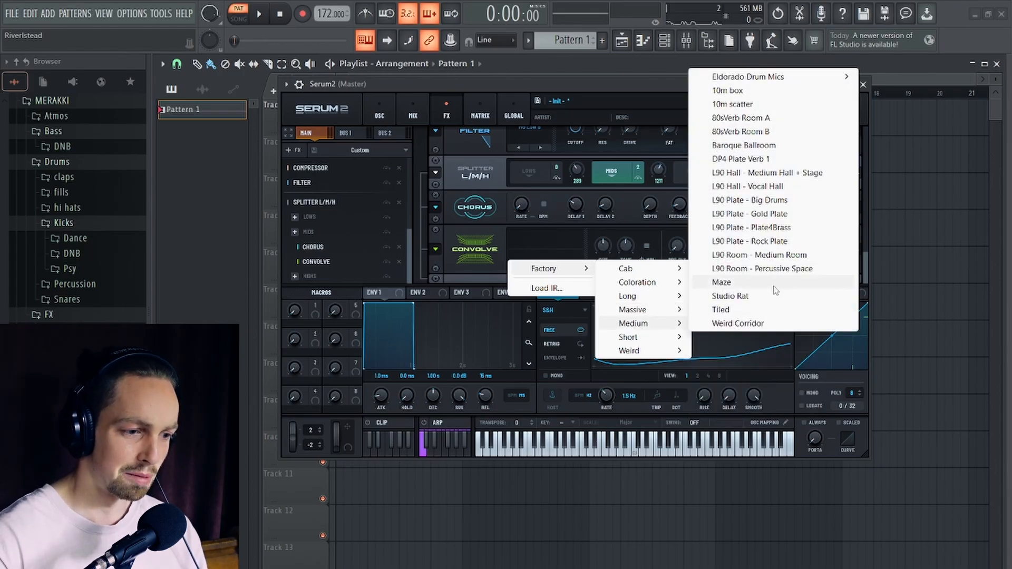
left_click(721, 283)
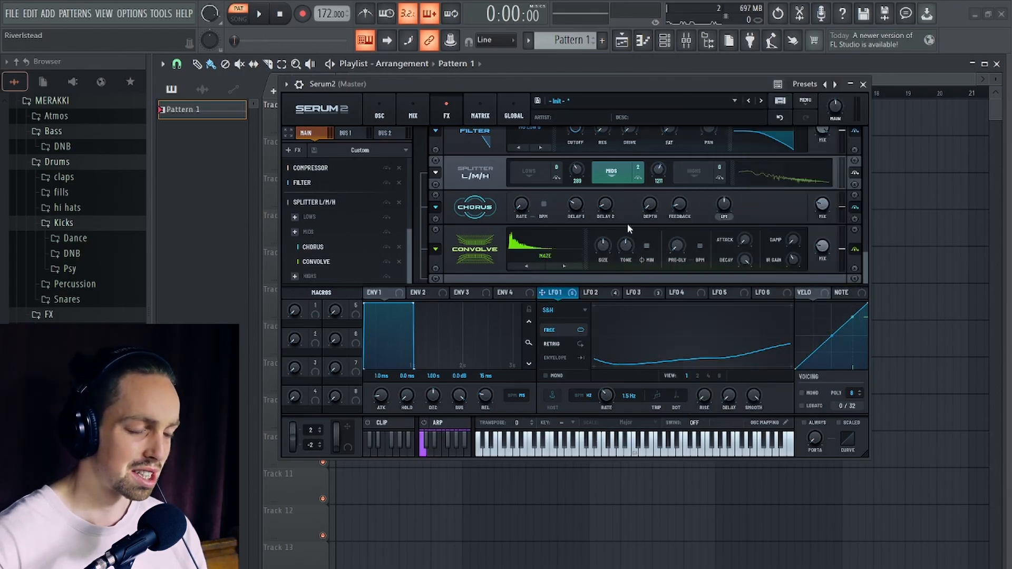
left_click_drag(623, 91, 613, 128)
- Shorten the Convolve decay and adjust its size while auditioning the pattern
key("space")
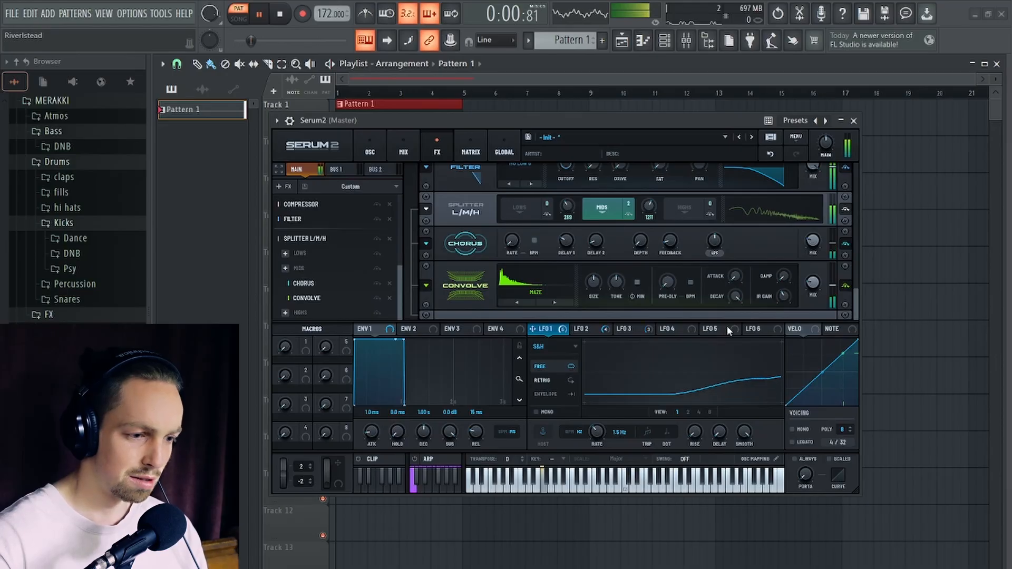
left_click_drag(735, 298, 741, 354)
left_click_drag(734, 297, 734, 305)
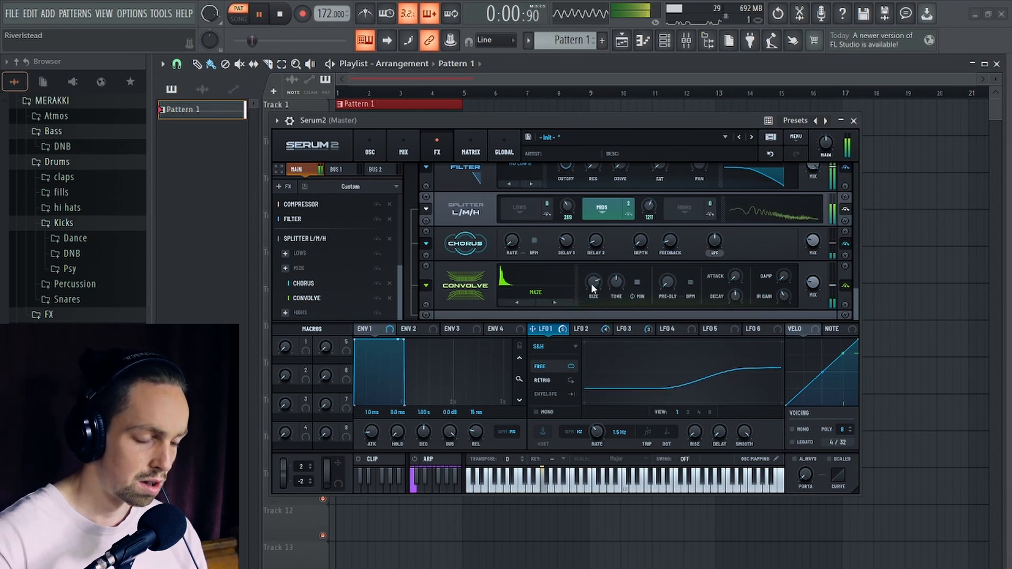
key("space")
- Modulate the Convolve mix with LFO 3 at 21%, set the mix to 19% and audition the pattern
left_click(646, 330)
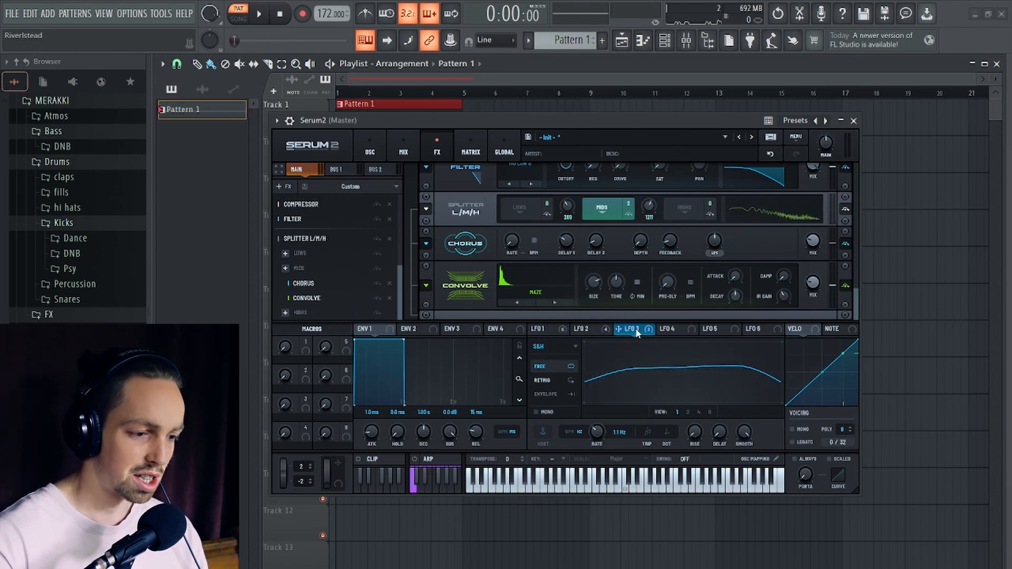
left_click_drag(637, 332, 810, 277)
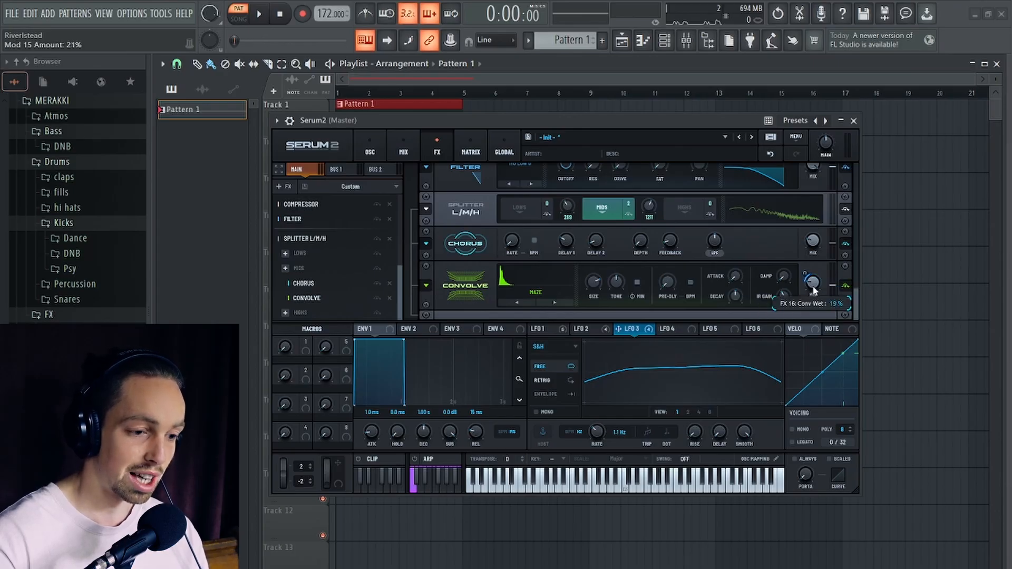
left_click_drag(681, 116, 676, 96)
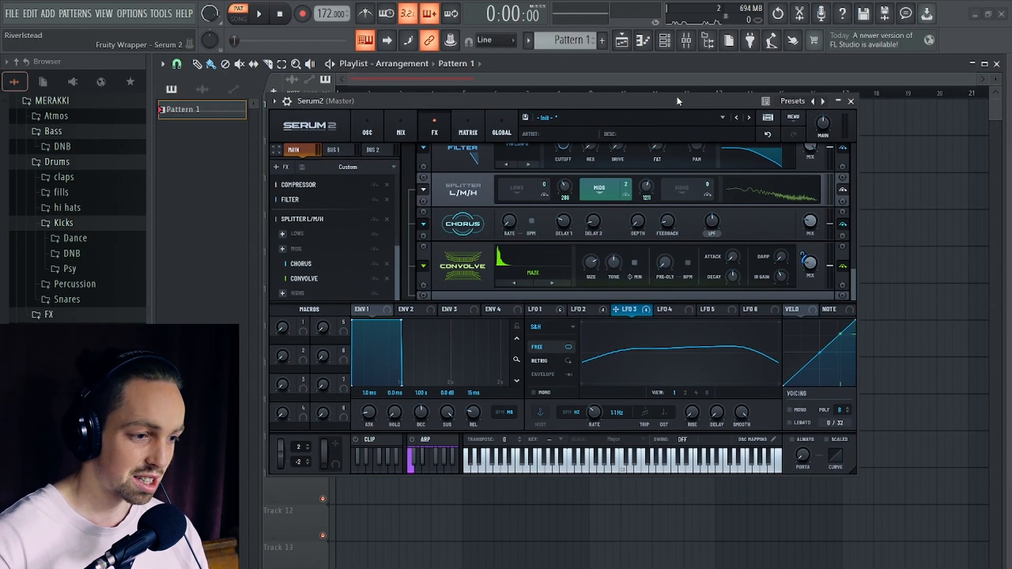
key("space")
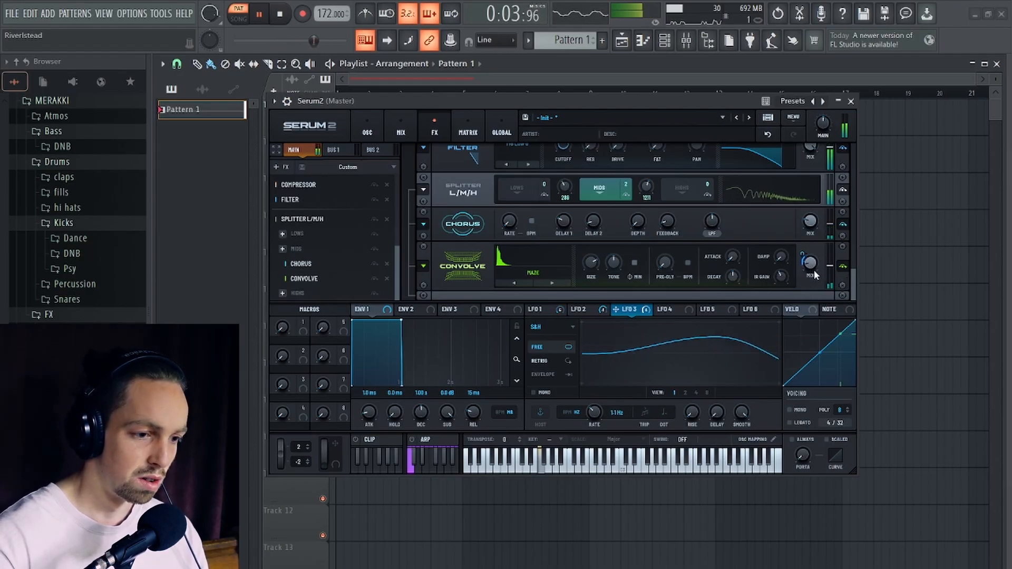
key("space")
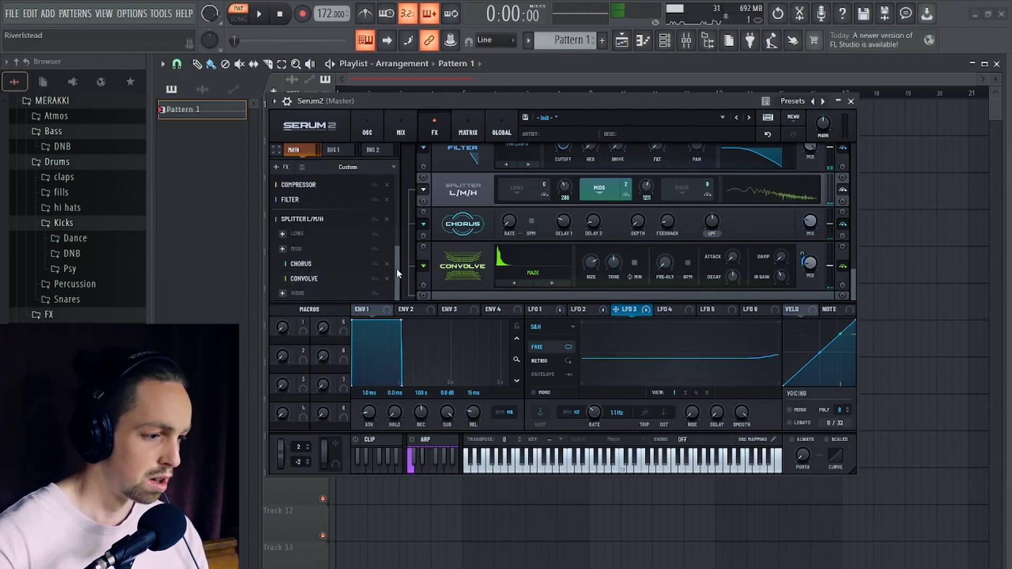
- Add a Bode effect to the mids band and set its range to 43 Hz
left_click(282, 248)
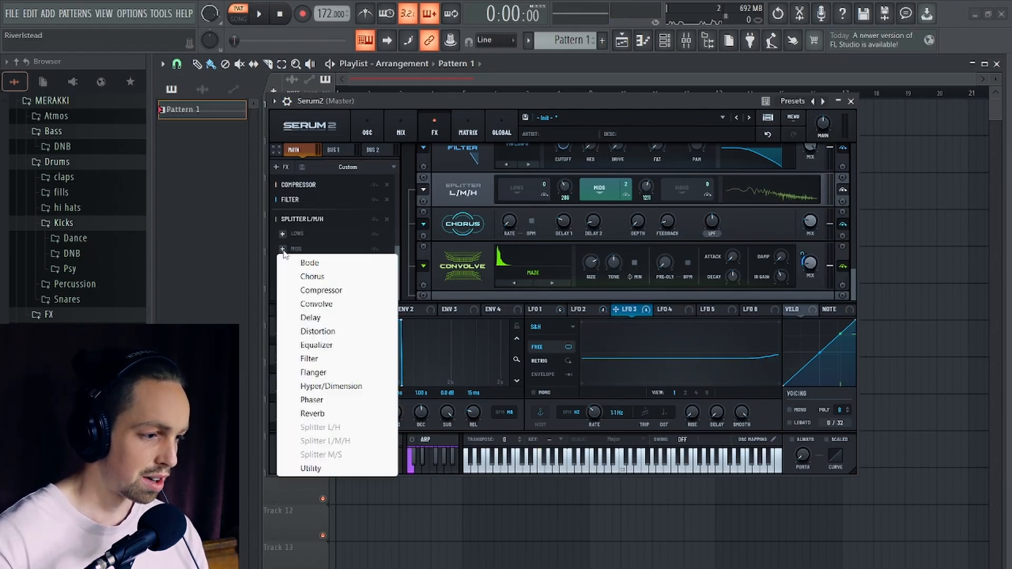
left_click(326, 263)
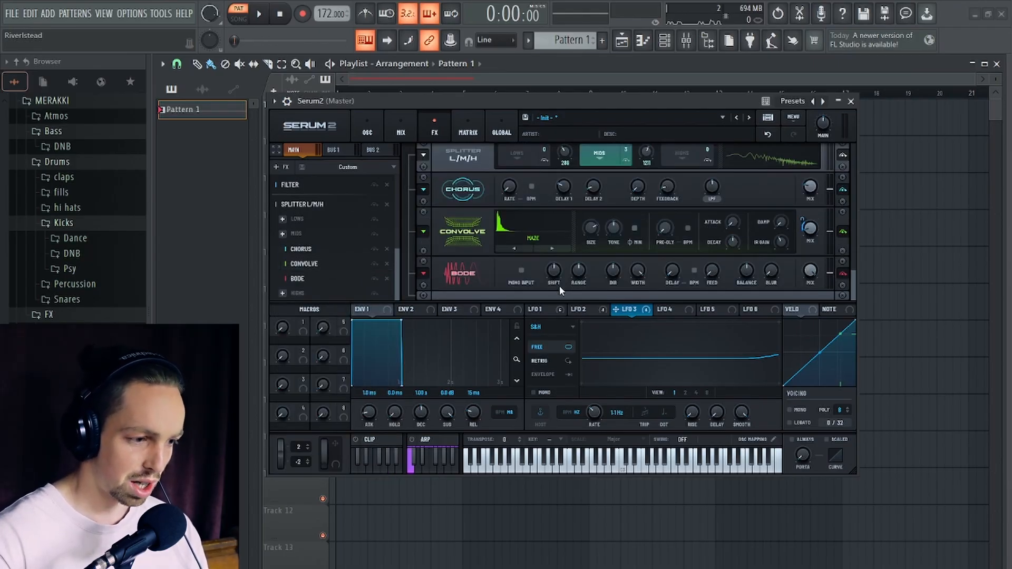
mouse_move(614, 274)
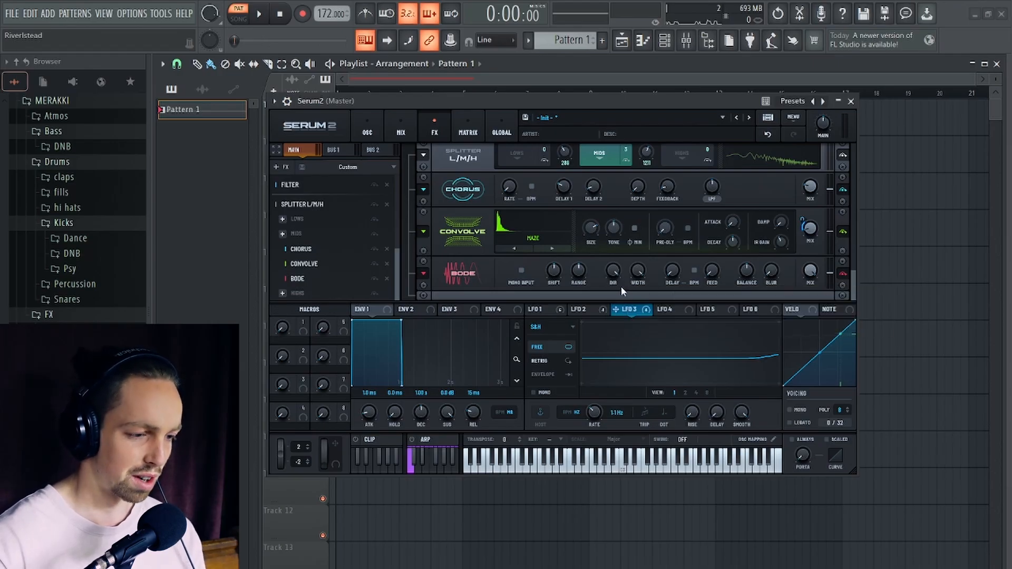
double_click(578, 277)
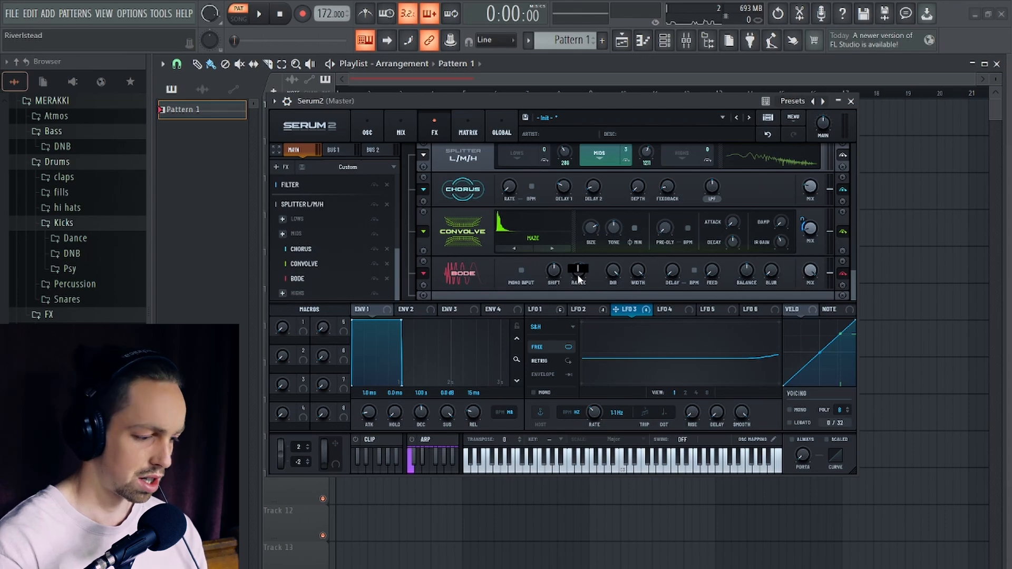
type("43Hz")
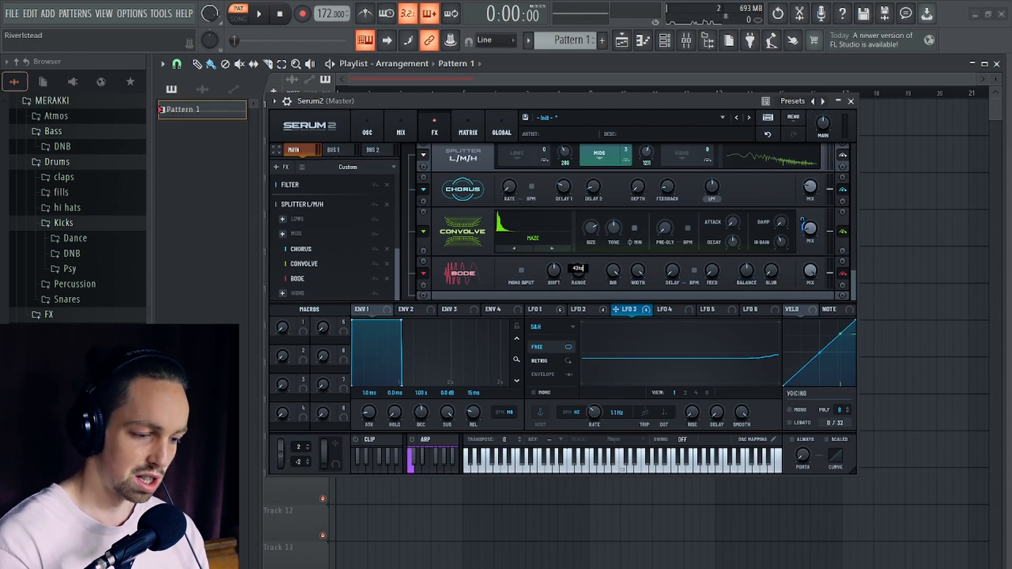
- Lower the Bode shift slightly and reduce its mix while auditioning the pattern
left_click_drag(589, 105, 646, 73)
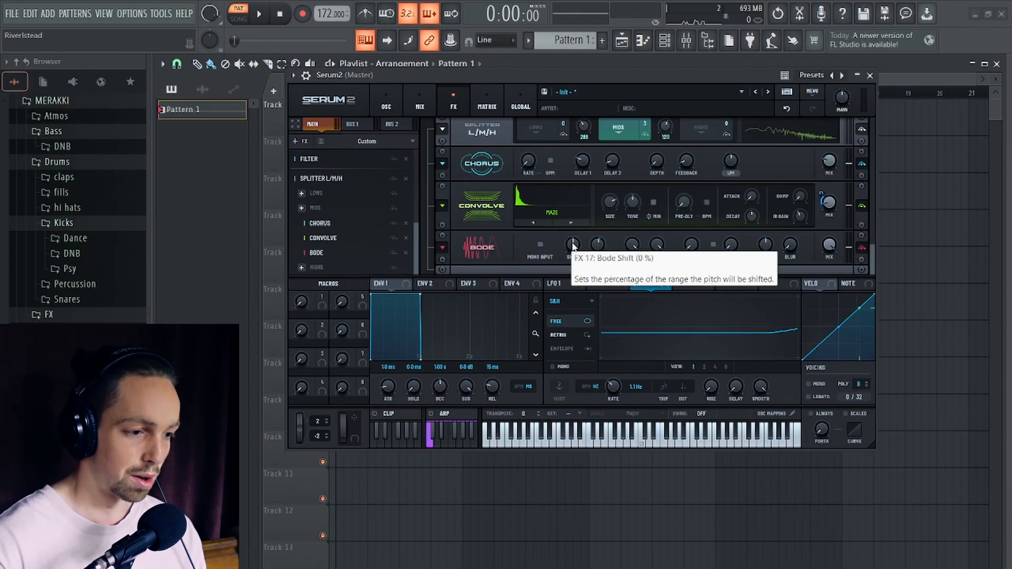
left_click_drag(572, 244, 573, 256)
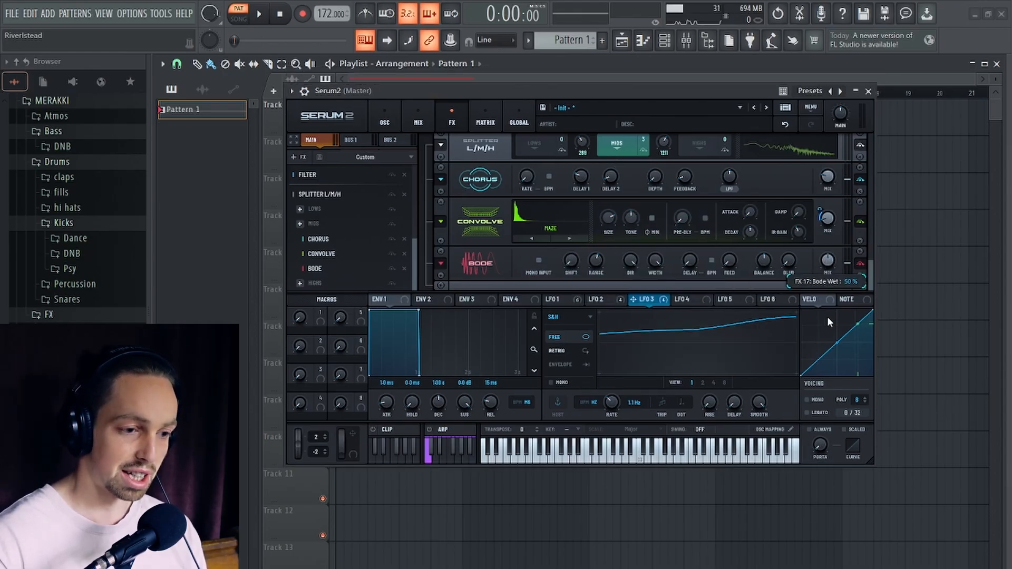
key("space")
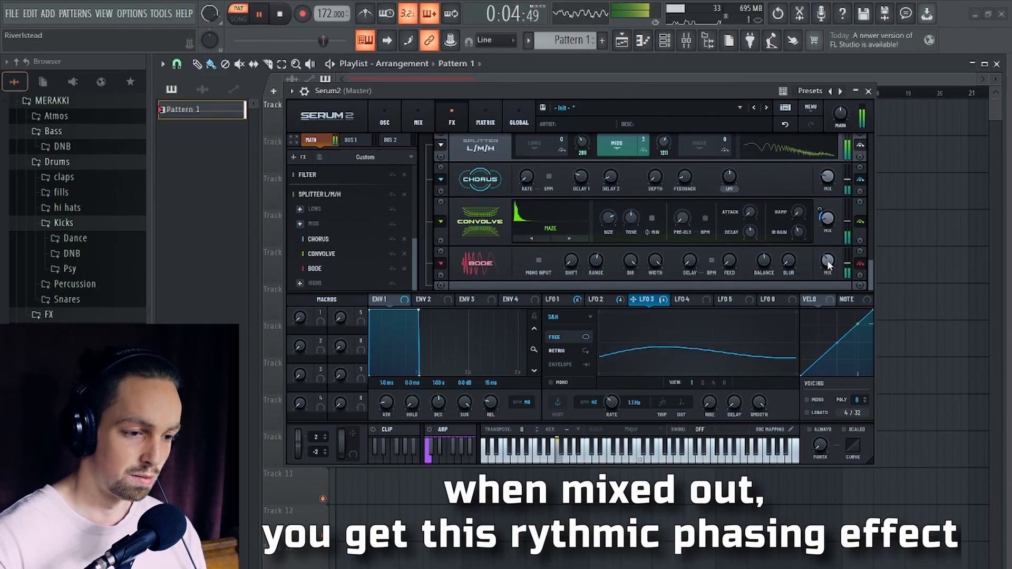
key("space")
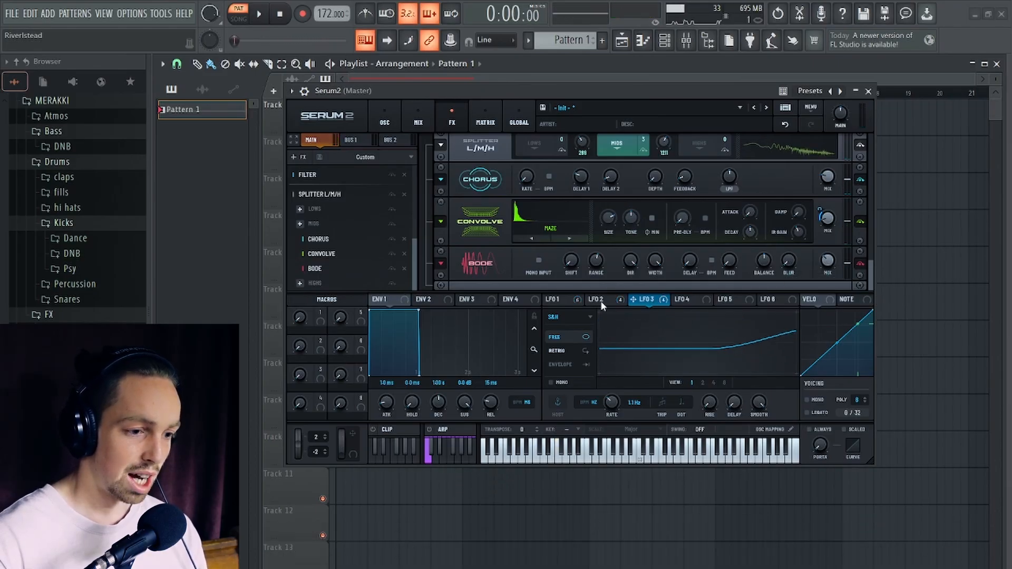
- Modulate Bode blur with LFO 2 at 53% and Bode feedback with LFO 1 at 15%, and audition the pattern
left_click(601, 299)
left_click_drag(786, 267, 784, 253)
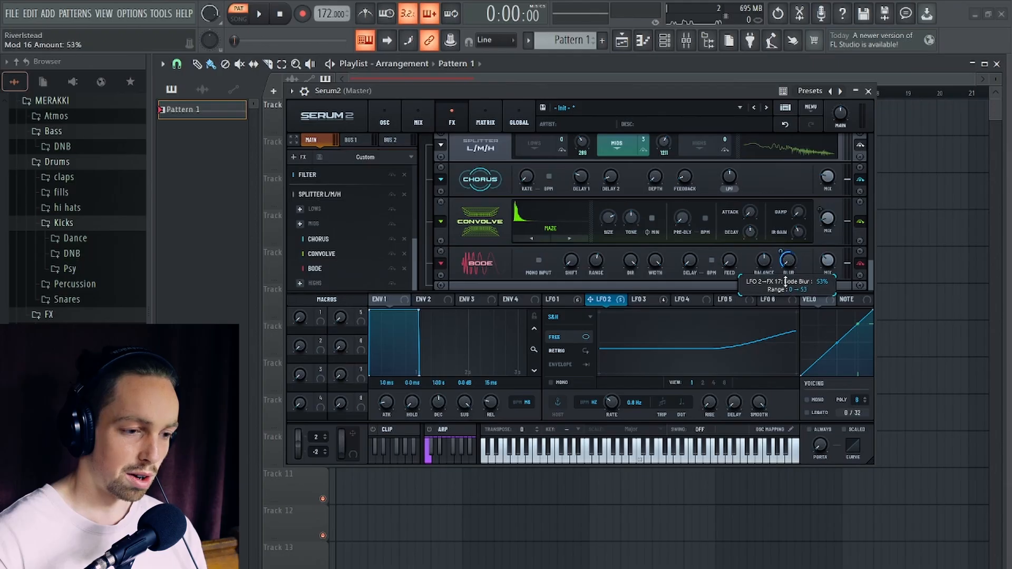
left_click_drag(579, 298, 729, 290)
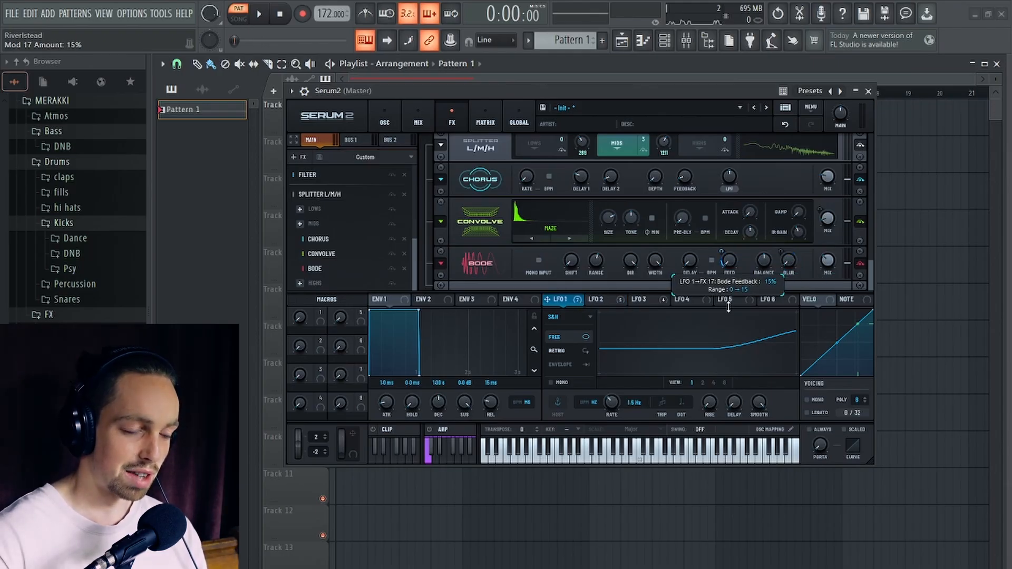
key("space")
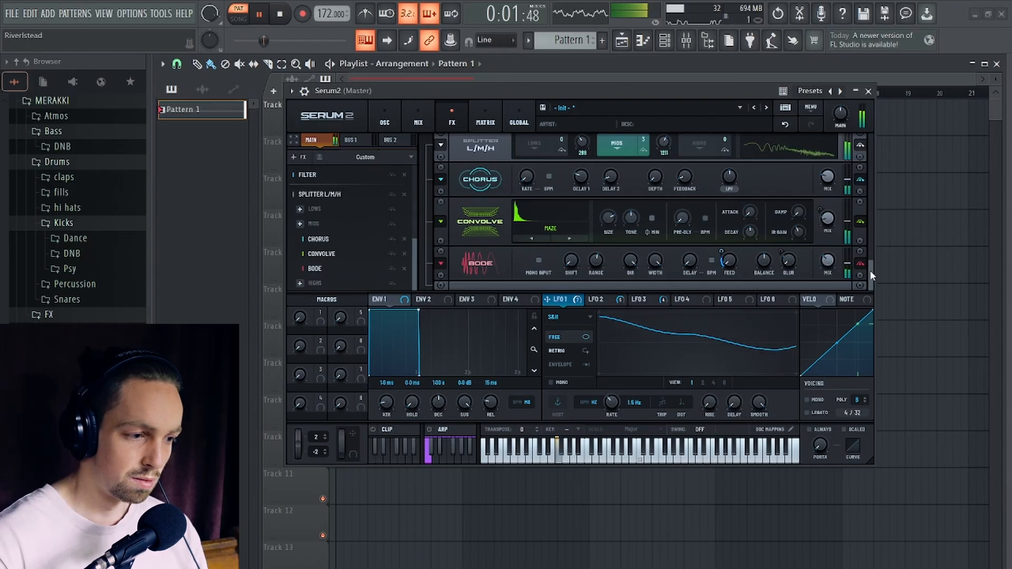
key("space")
- Add a Delay effect to the splitter's mids band after the Bode
left_click(300, 225)
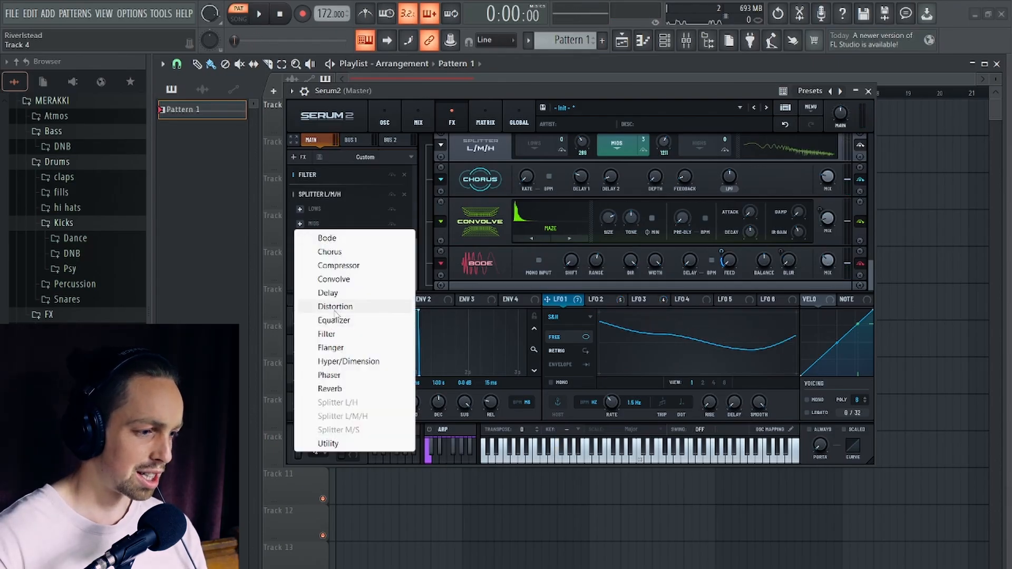
left_click(345, 294)
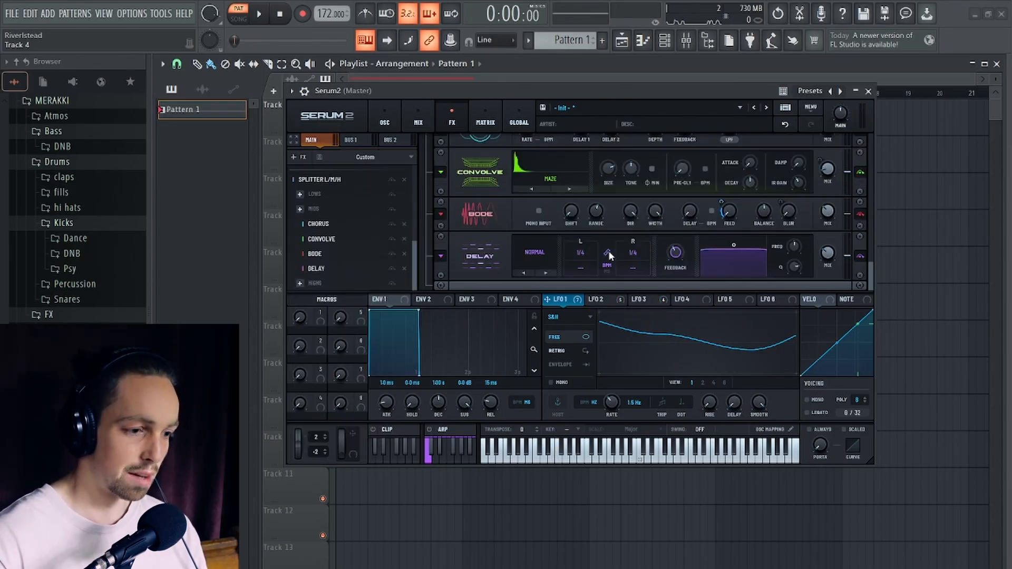
- Unsync the delay from BPM, set both times to 1.00 ms, and modulate the left time with LFO 3 at 17%
left_click(606, 269)
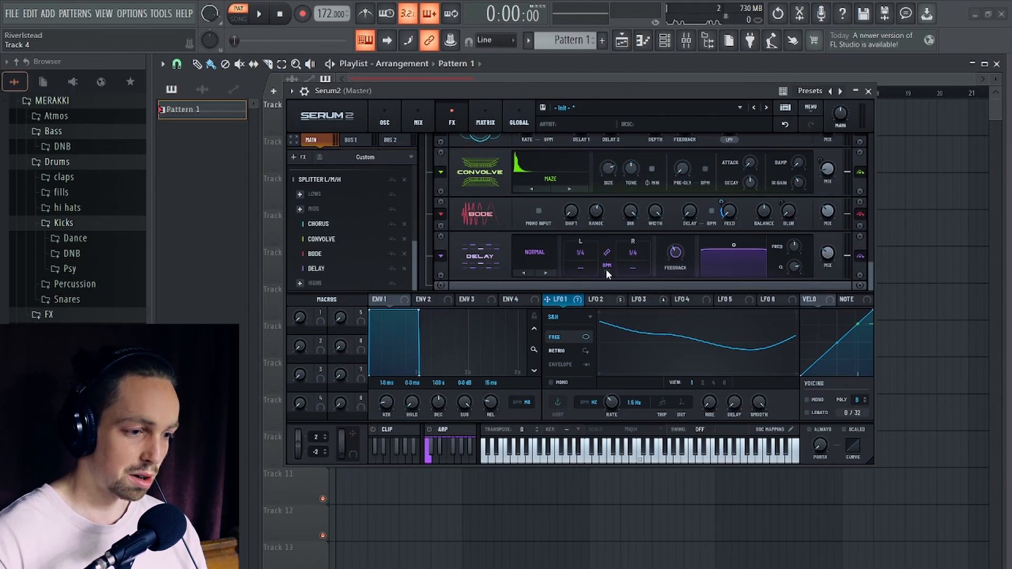
left_click_drag(593, 259, 596, 310)
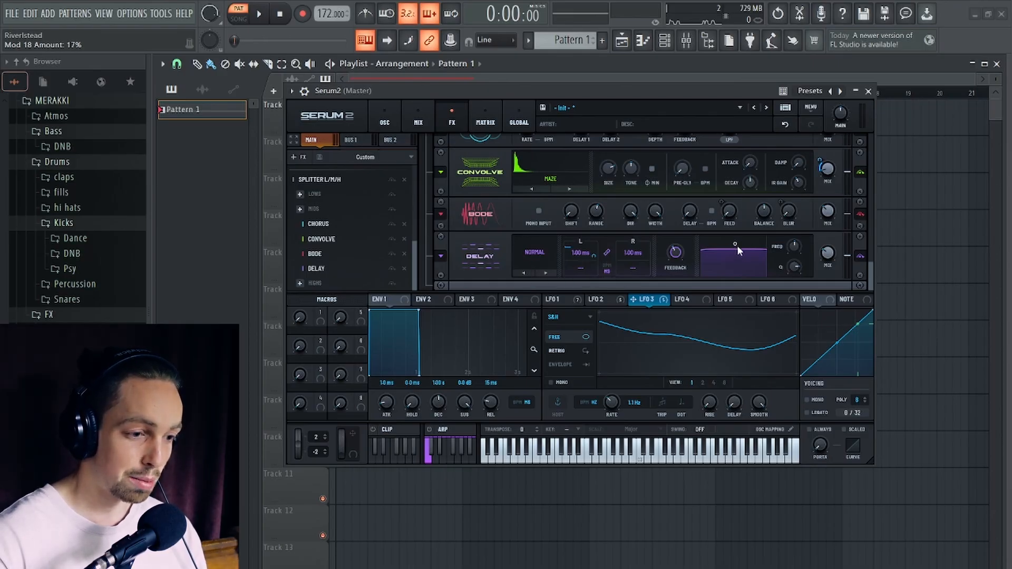
- Set the delay feedback to 34% and its mix to 42%, fine-tuning the delay time modulation while auditioning the pattern
left_click_drag(676, 252, 674, 258)
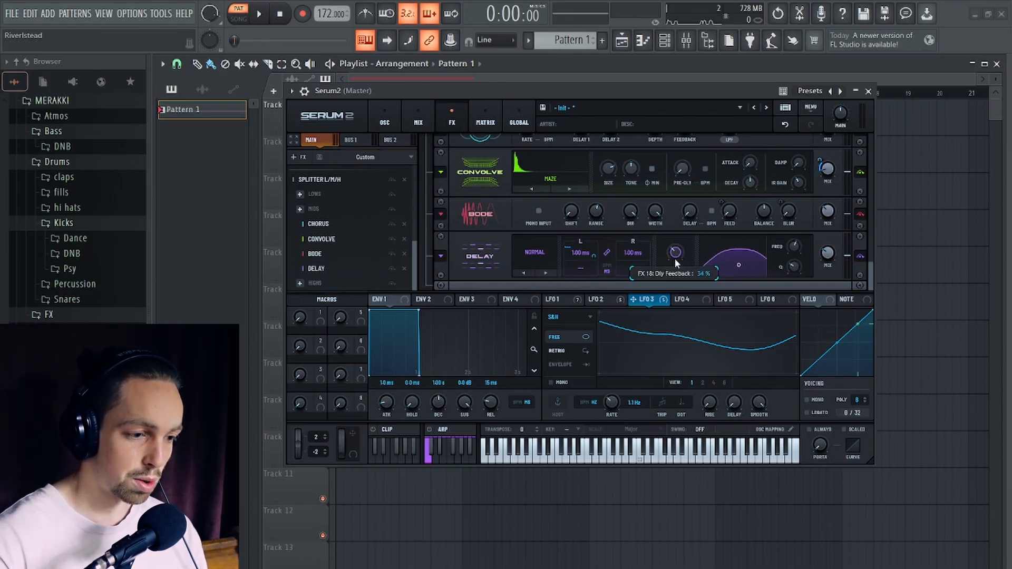
key("space")
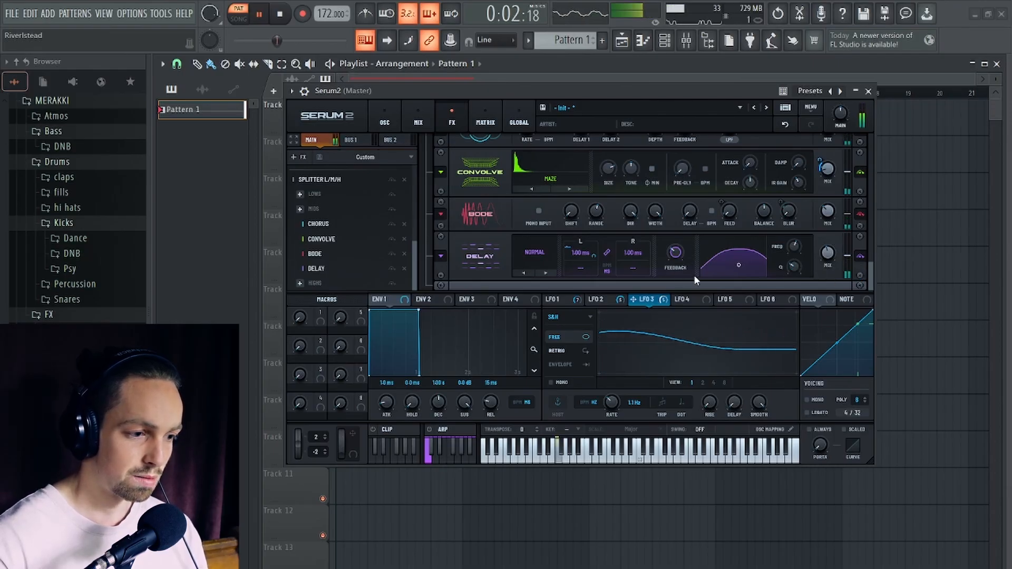
left_click_drag(594, 258, 594, 252)
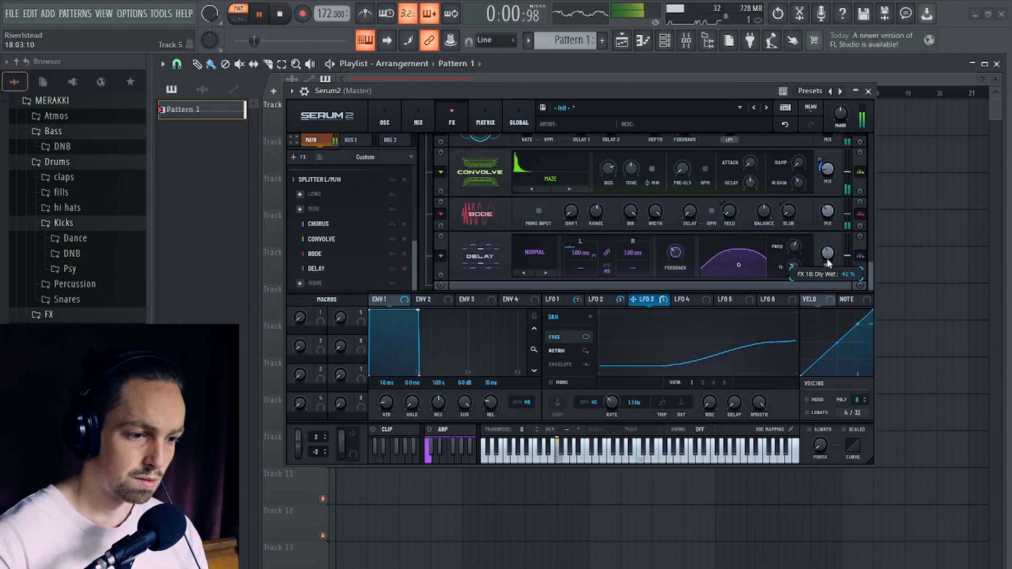
key("space")
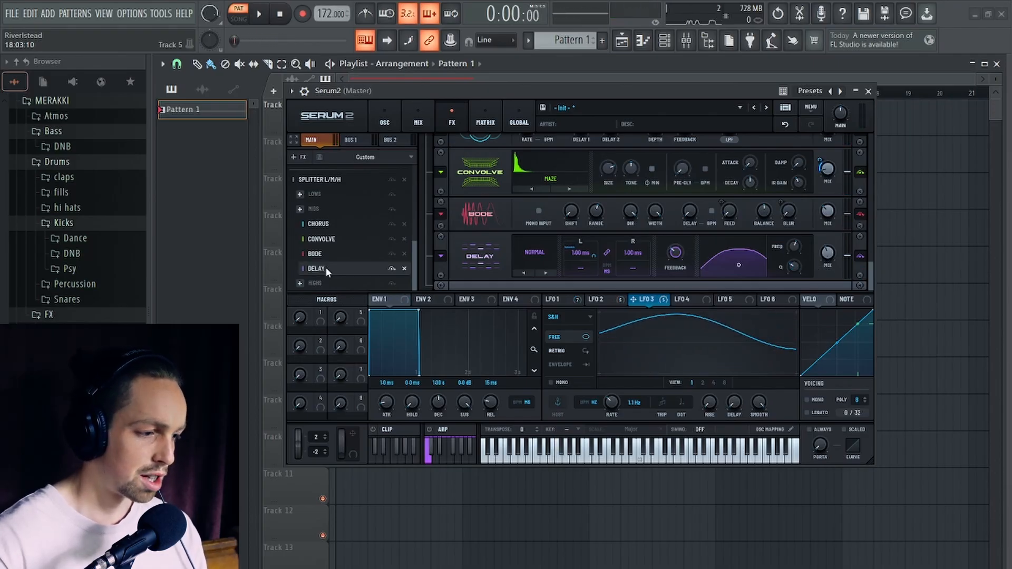
- Add a Hyper/Dimension effect to the splitter's highs band and set its unison to 6 while auditioning
left_click(300, 283)
left_click(391, 421)
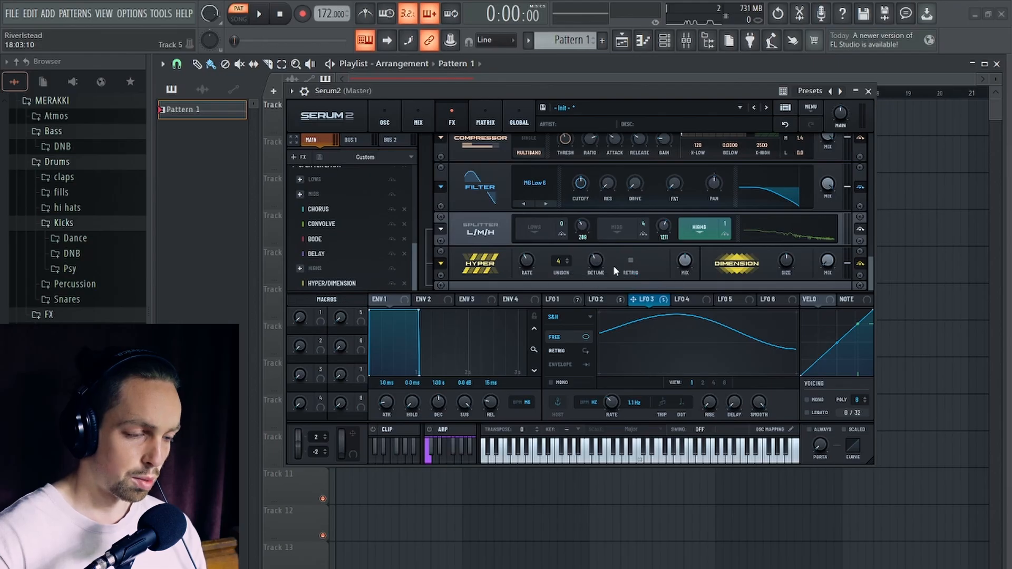
key("space")
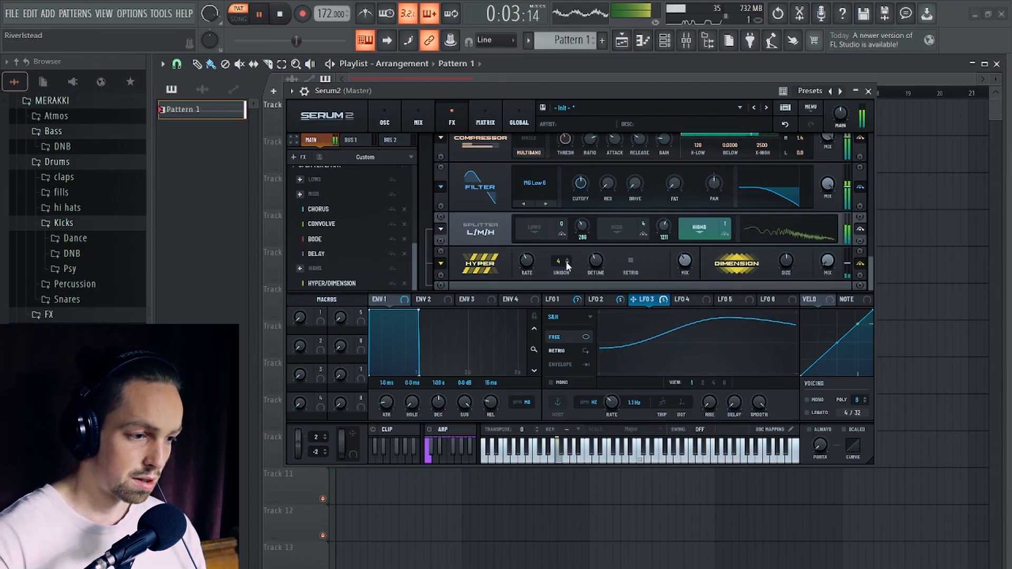
key("space")
key("space")
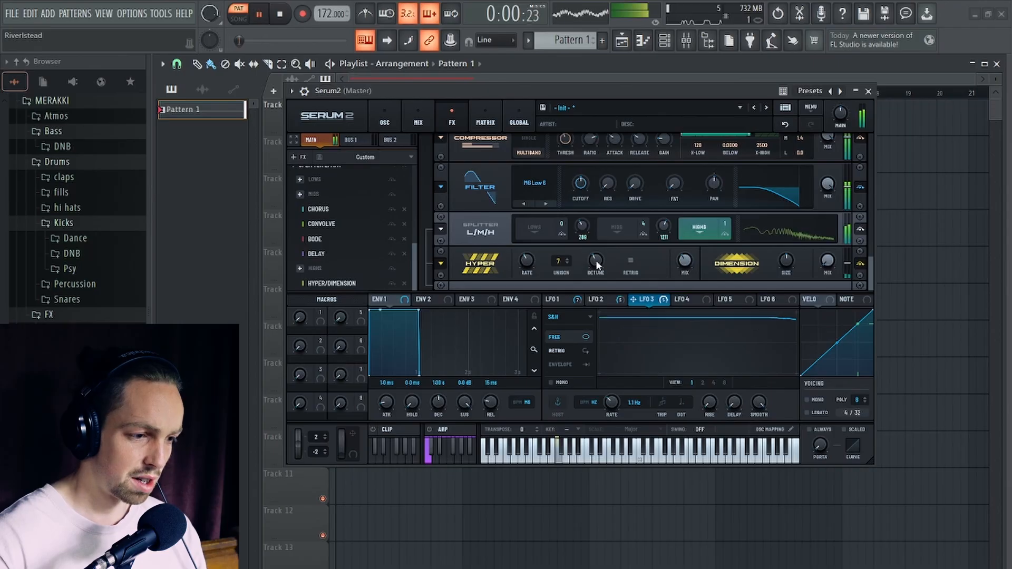
key("space")
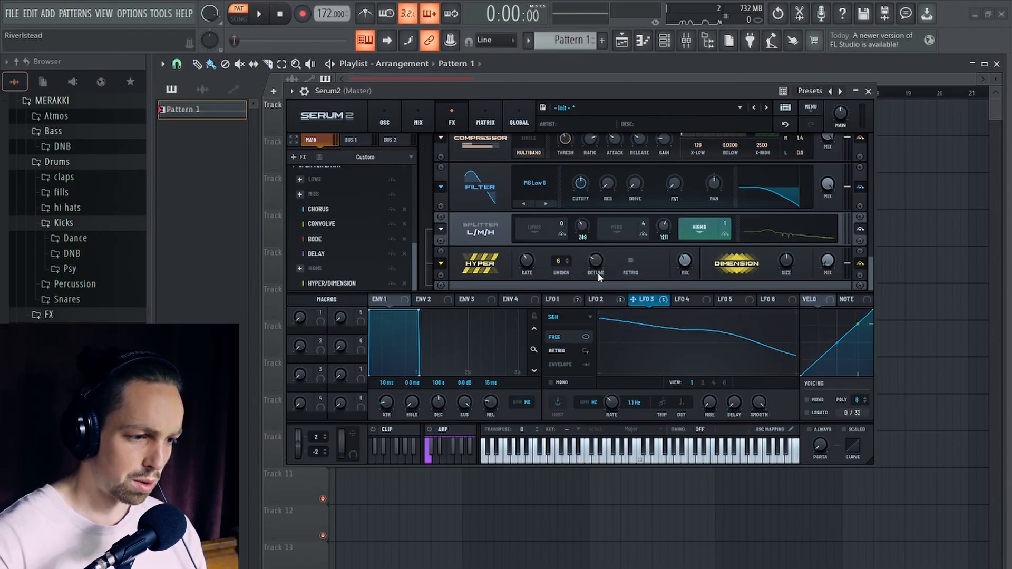
- Audition the pattern and fine-tune the Hyper detune and mix
key("space")
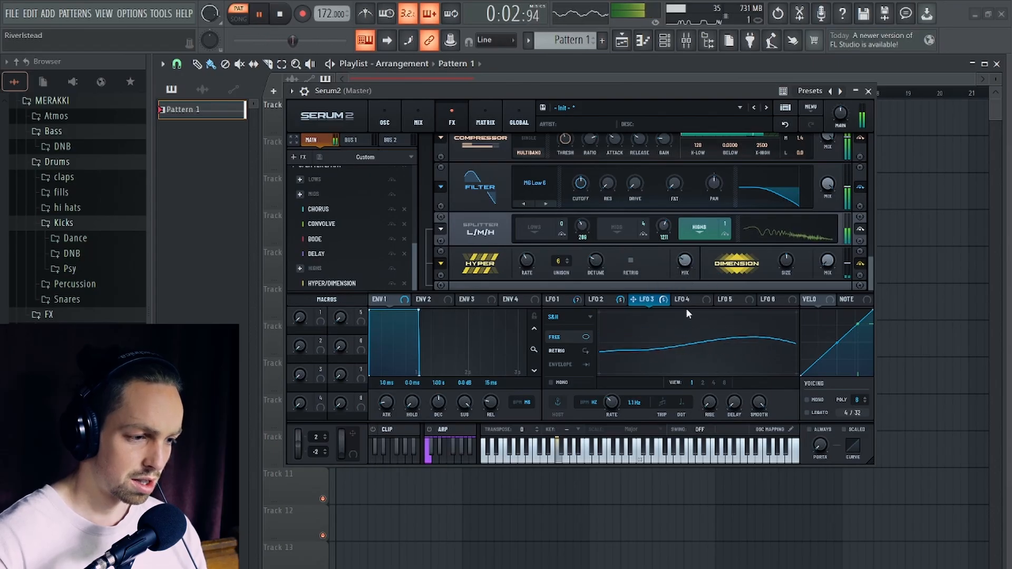
mouse_move(597, 260)
key("space")
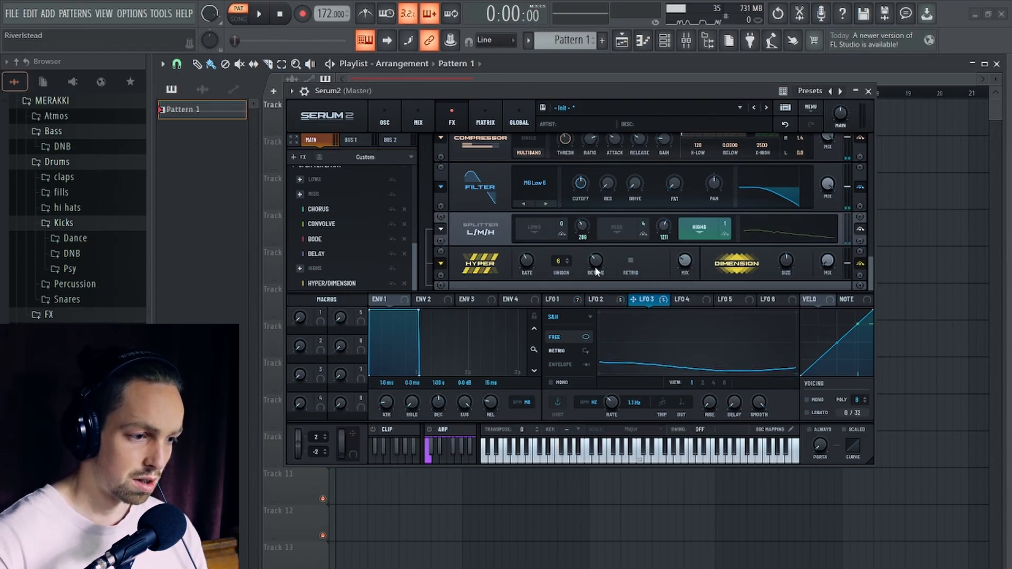
key("space")
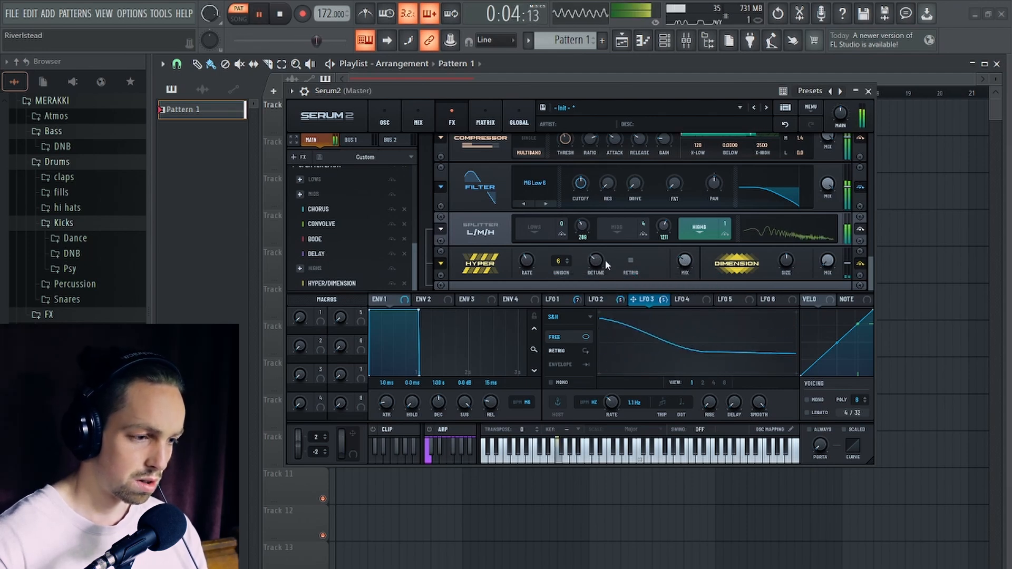
key("space")
- Add a Reverb effect to the highs band and modulate its mix with LFO 1 at 33%
left_click(319, 209)
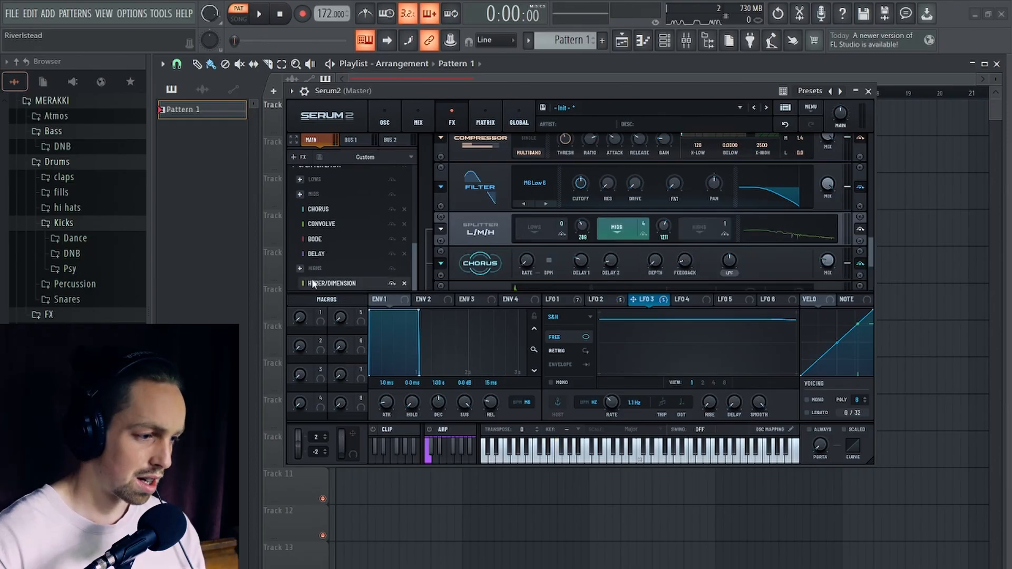
left_click(300, 269)
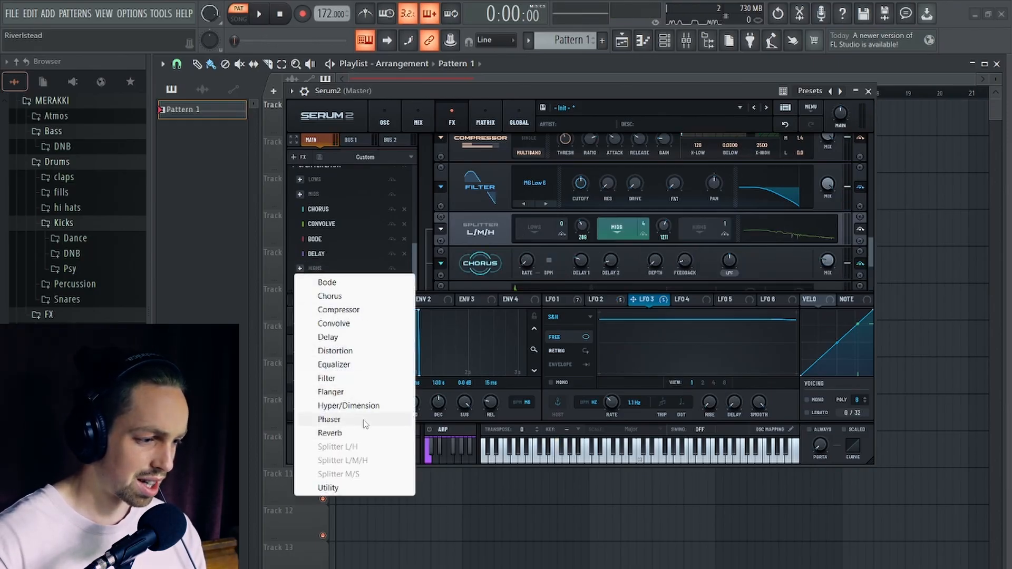
left_click(329, 433)
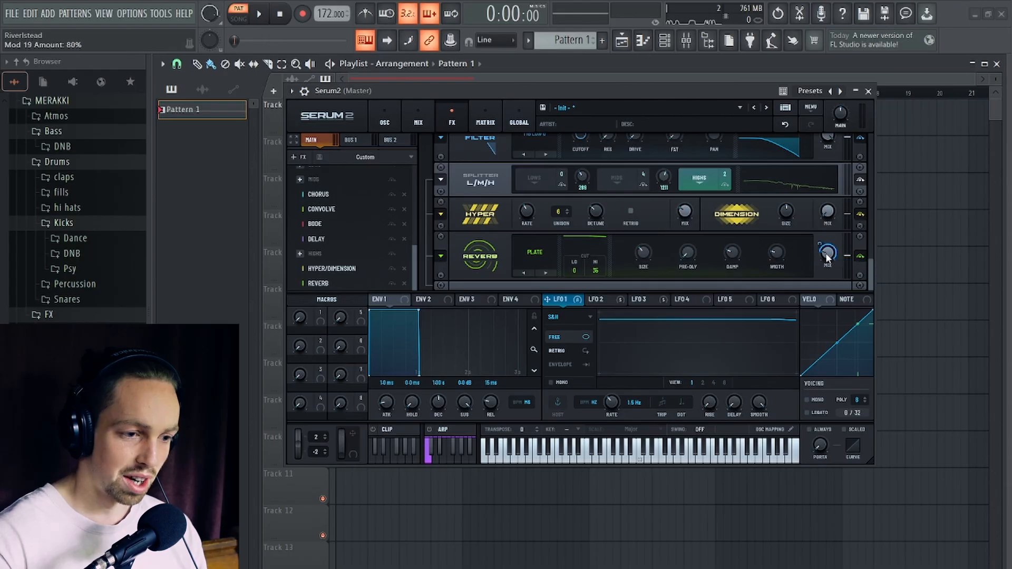
left_click_drag(826, 255, 830, 260)
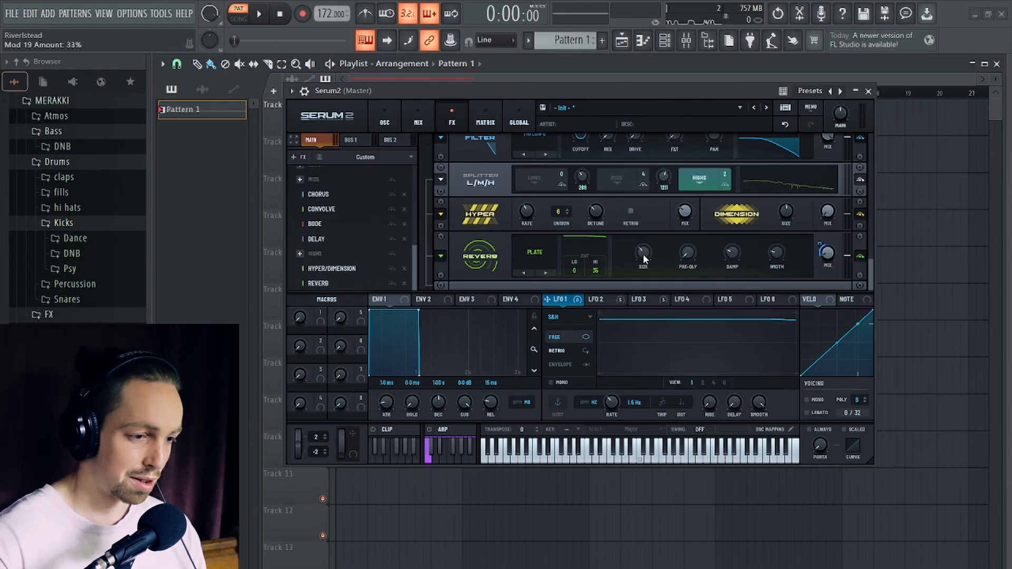
- Set the reverb's low cut to 100 and its type to Vintage
left_click_drag(576, 268, 579, 139)
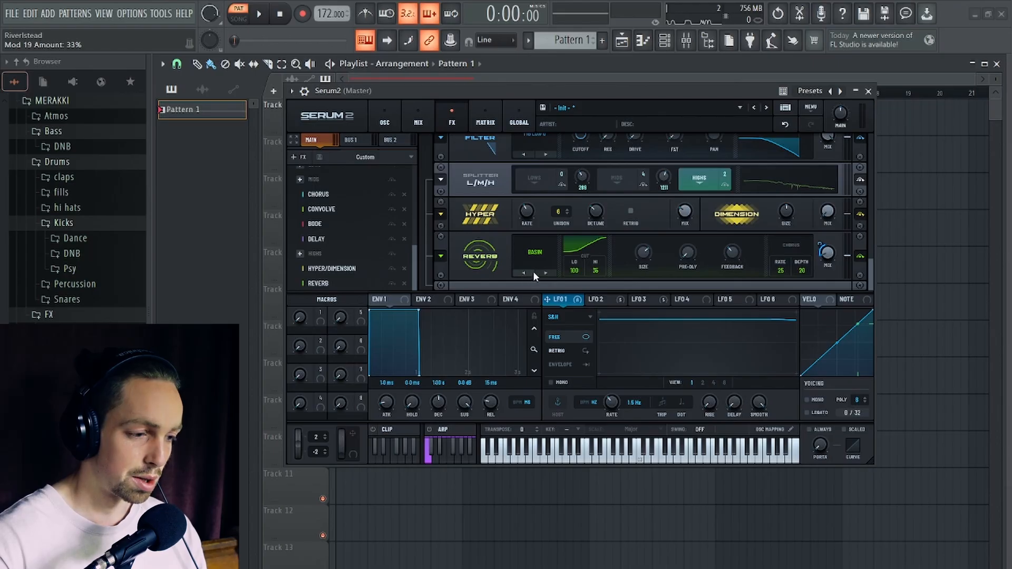
left_click(538, 267)
left_click(557, 303)
- Set the reverb decay to 5 and reduce LFO 1's modulation of the mix to 19% while auditioning the pattern
key("space")
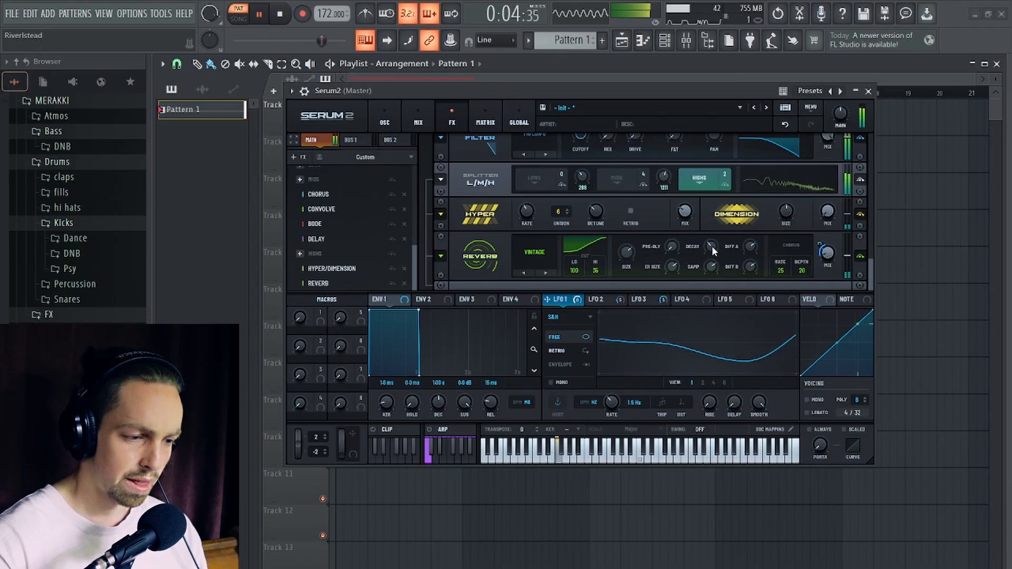
key("space")
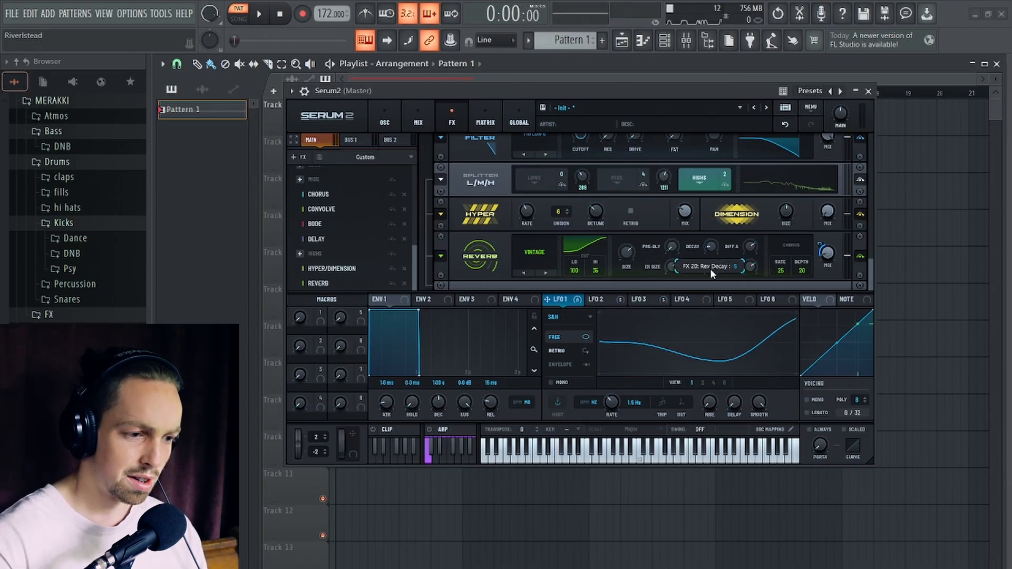
key("space")
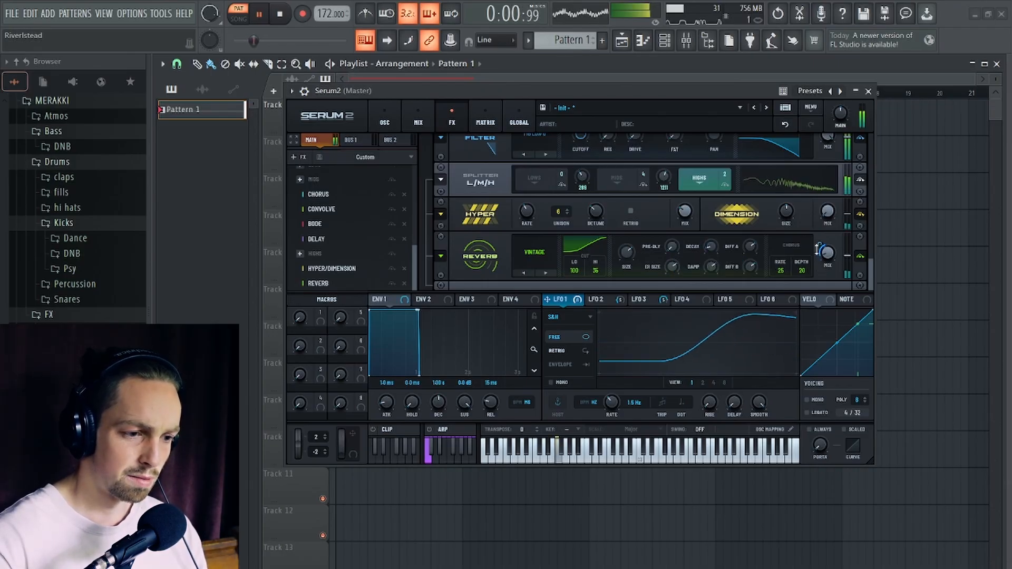
left_click_drag(821, 249, 822, 257)
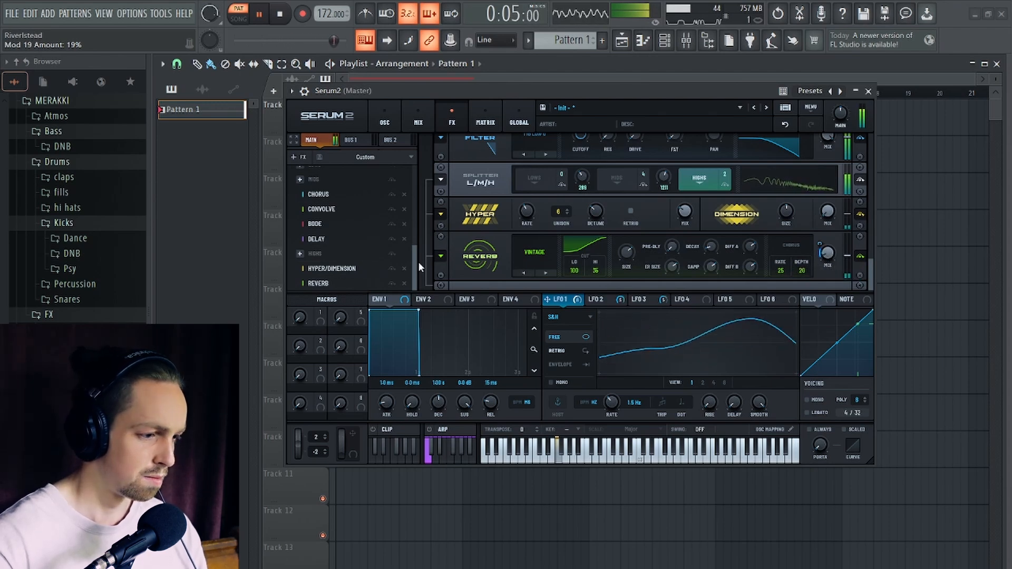
key("space")
- Add a Distortion effect to the main chain after the splitter and set its type to Diode 1
left_click(303, 158)
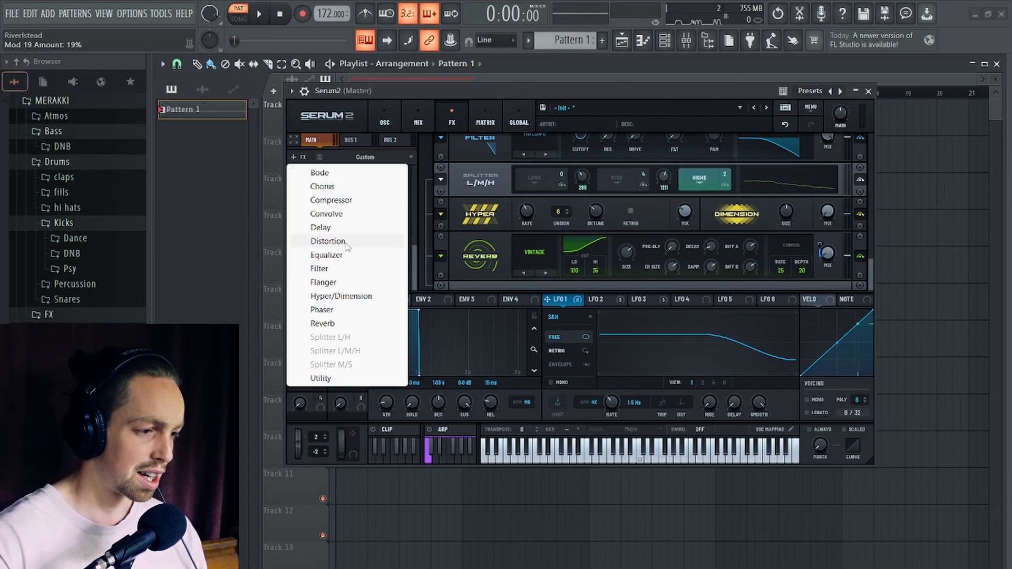
left_click_drag(345, 241, 351, 301)
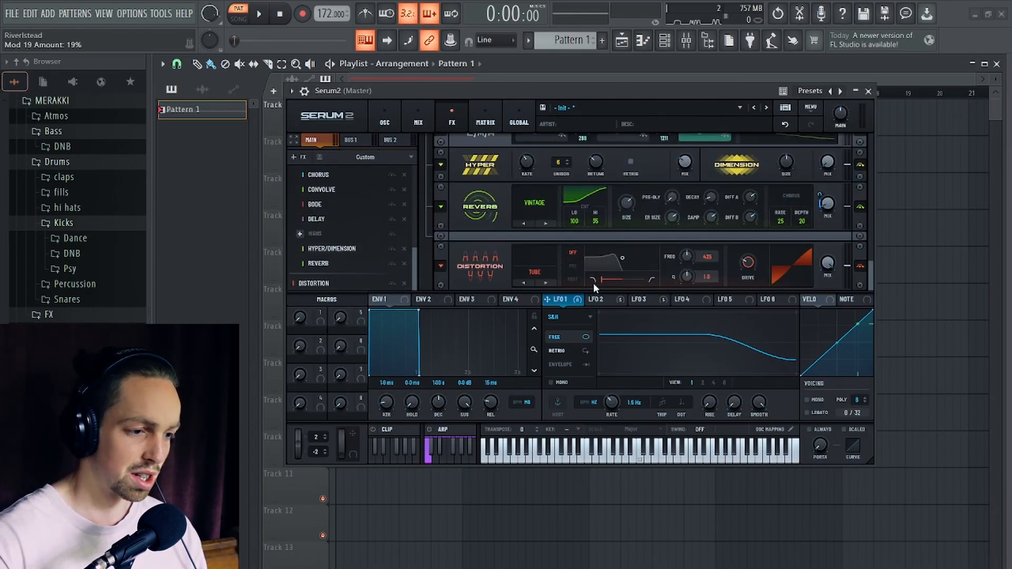
left_click(530, 274)
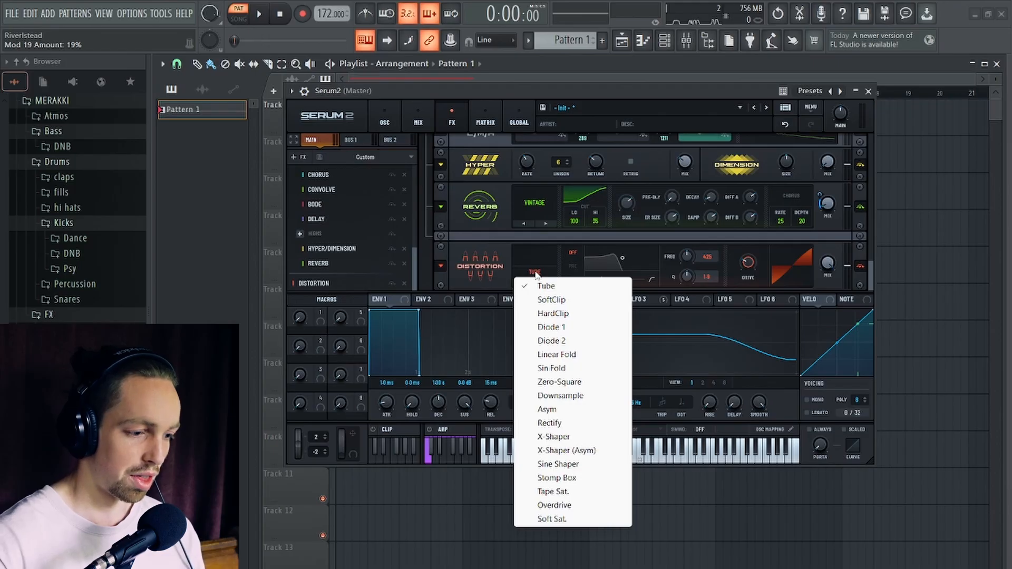
left_click(578, 328)
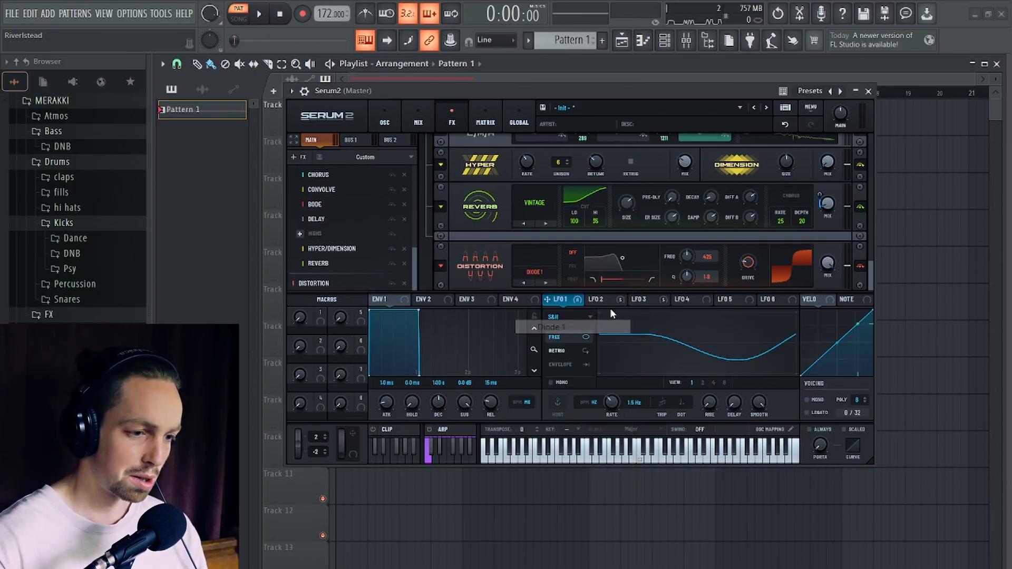
- Switch the distortion to Diode 2 and adjust its drive while auditioning the pattern
key("space")
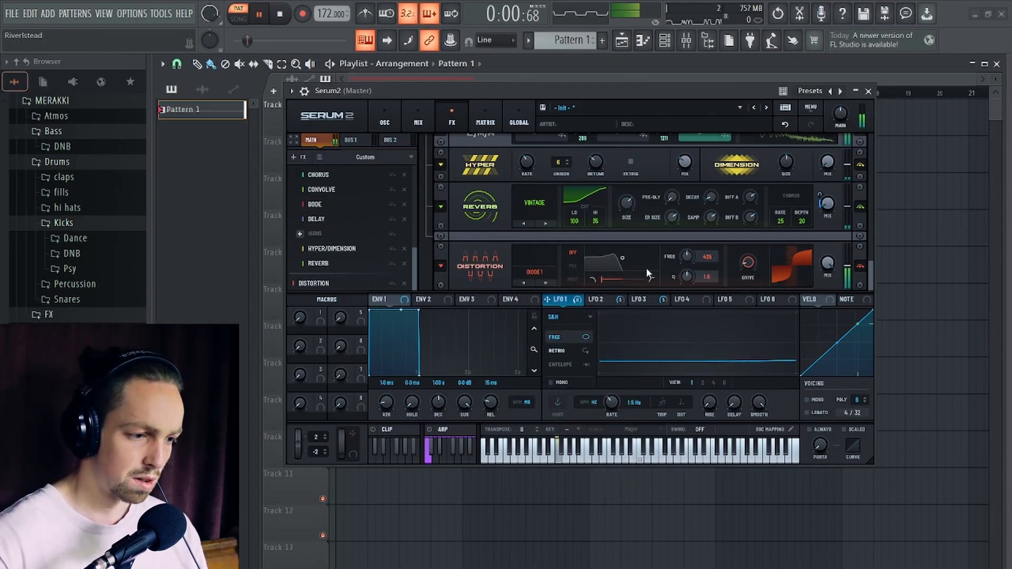
left_click(546, 282)
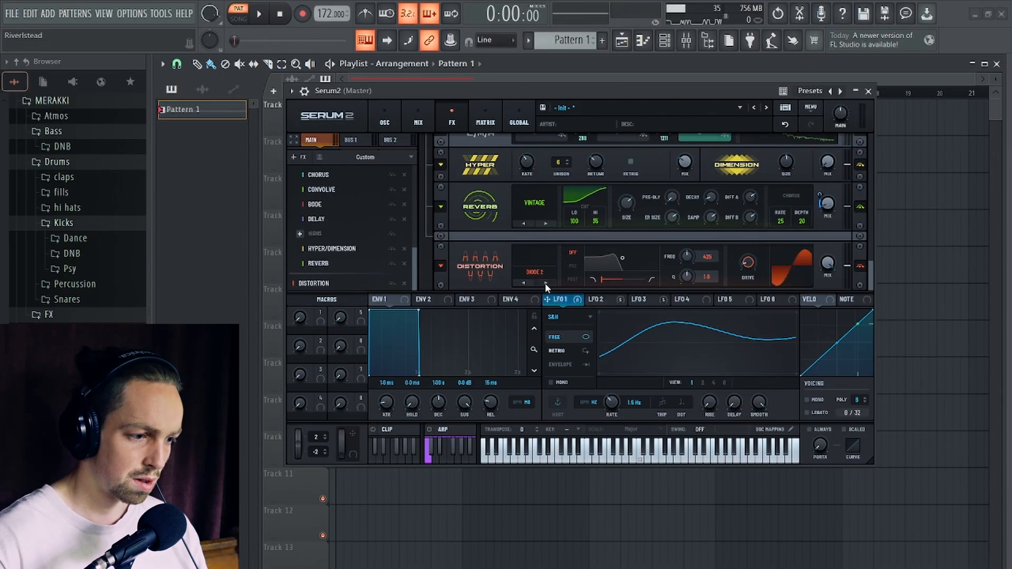
mouse_move(743, 265)
left_mouse_down()
mouse_move(743, 255)
mouse_move(746, 268)
left_mouse_up()
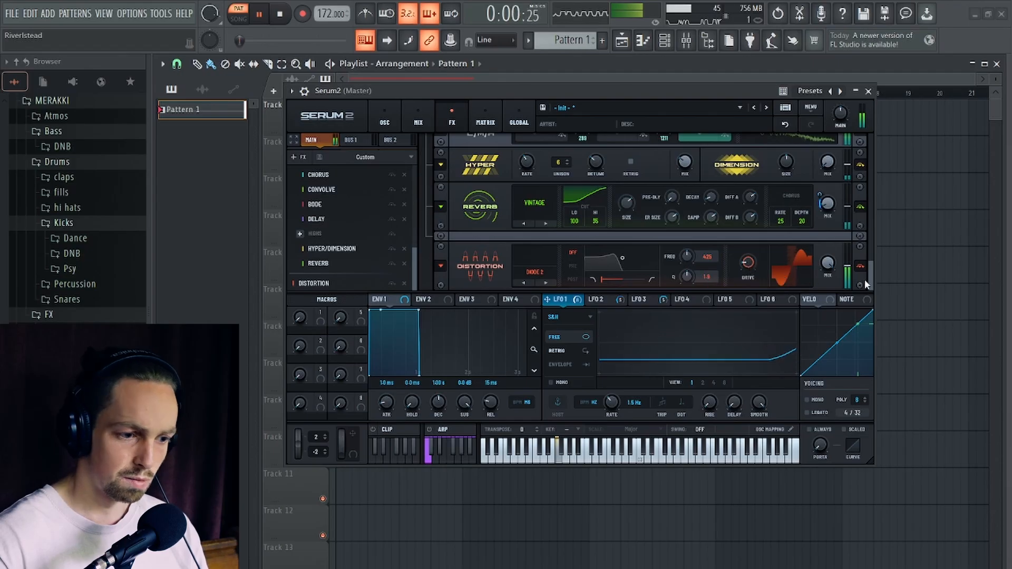
key("space")
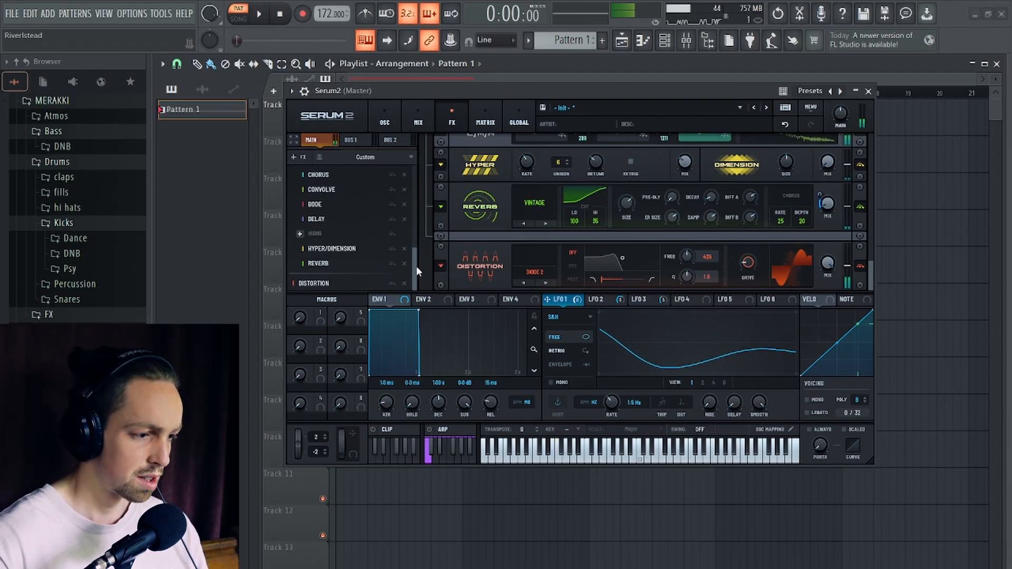
- Move the MG Low 6 filter from before the splitter to the end of the main chain and audition the pattern
left_click_drag(416, 265, 411, 239)
left_click_drag(333, 178, 340, 285)
key("space")
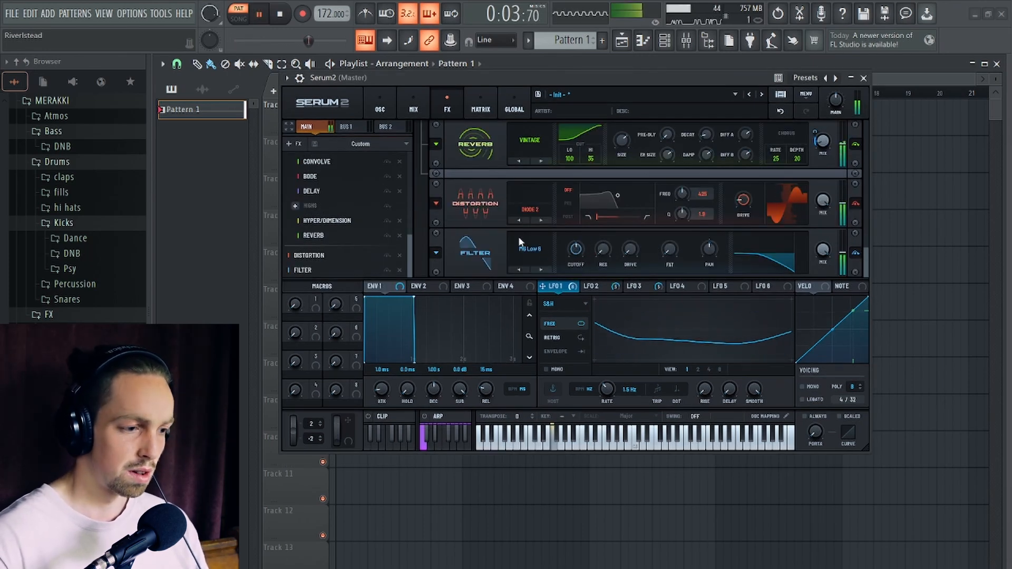
key("space")
- Add a Compressor between the distortion and the filter, and raise its gain to 3.0 dB during playback
left_click(294, 142)
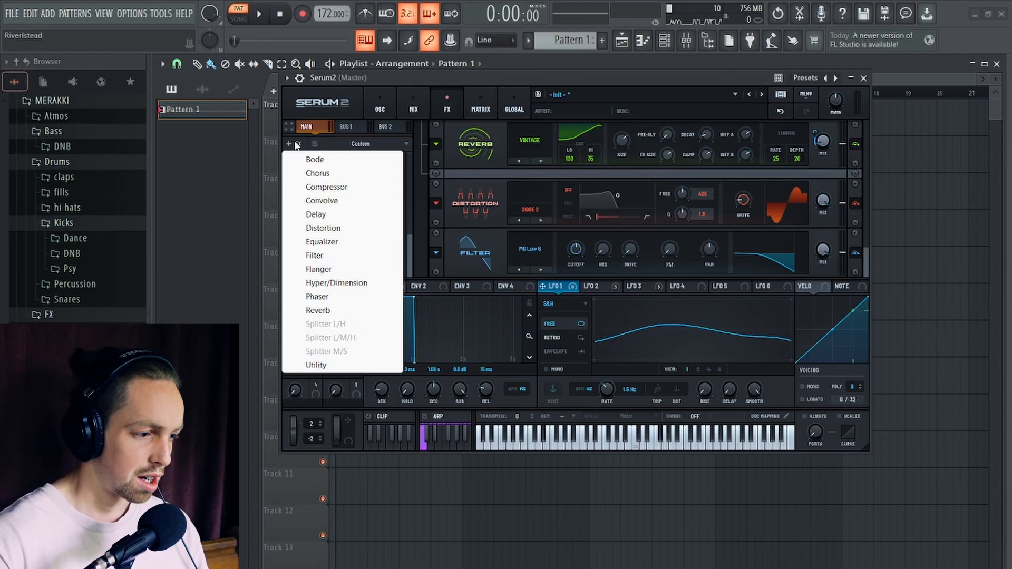
left_click(354, 188)
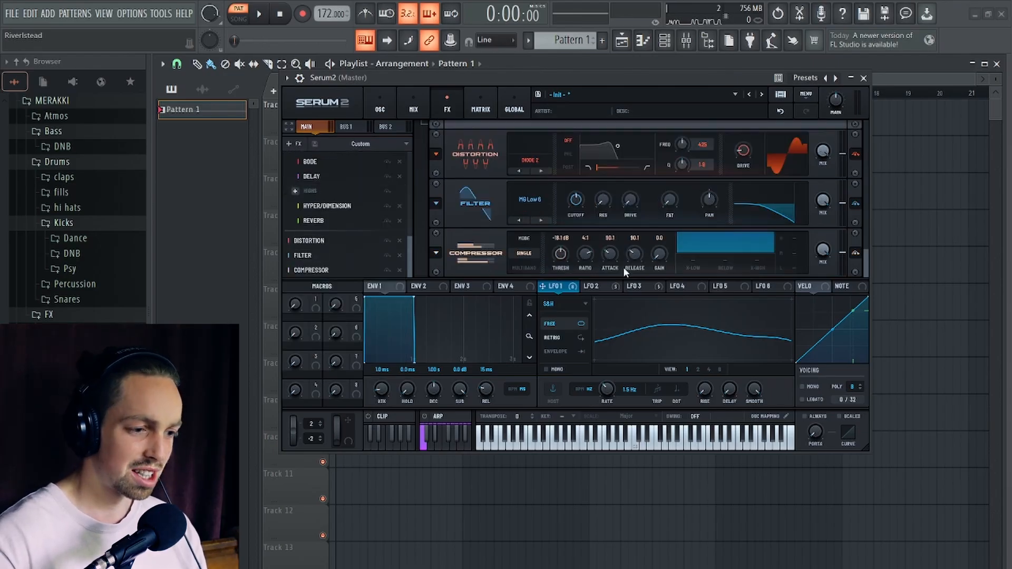
left_click(333, 255)
key("space")
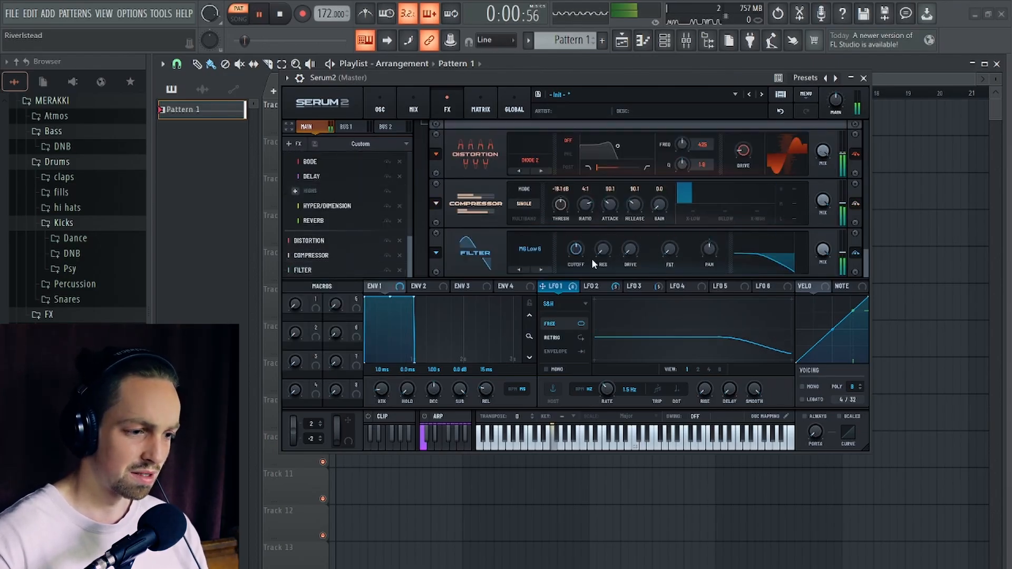
left_click_drag(661, 207, 662, 195)
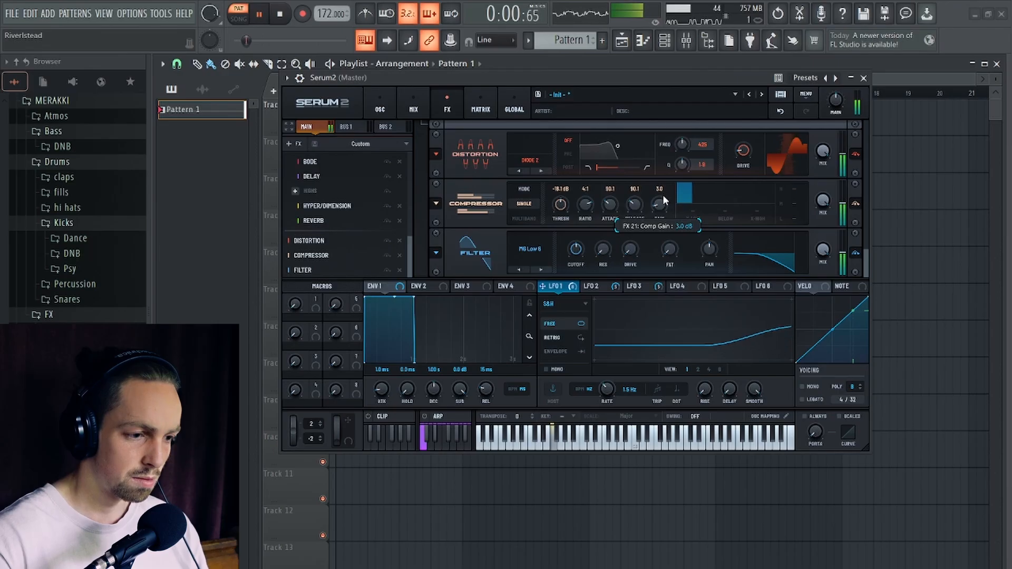
- Raise the compressor's threshold to about -15.3 dB and audition the pattern
scroll(561, 207, "up", 4)
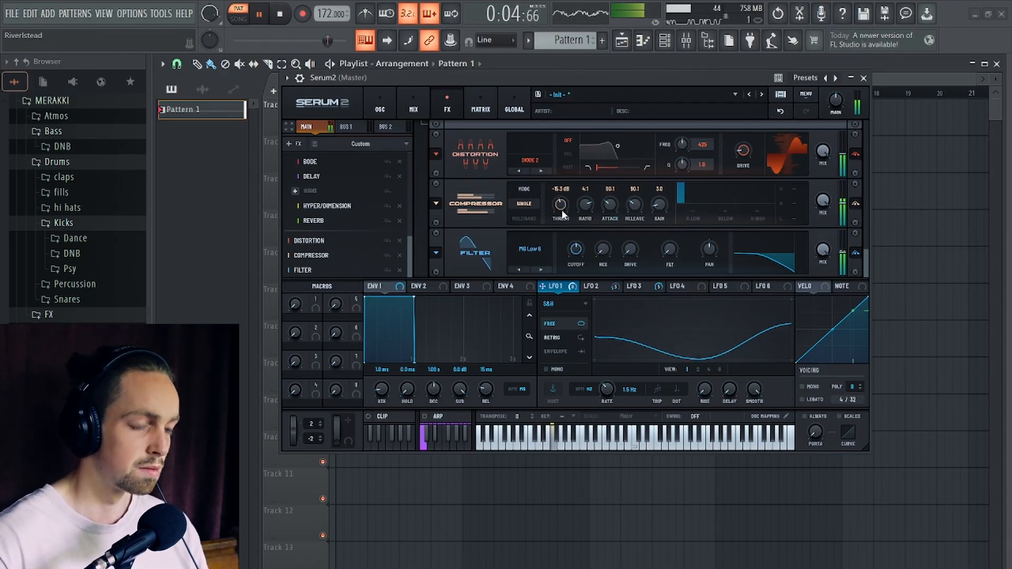
key("space")
scroll(433, 257, "up", 1)
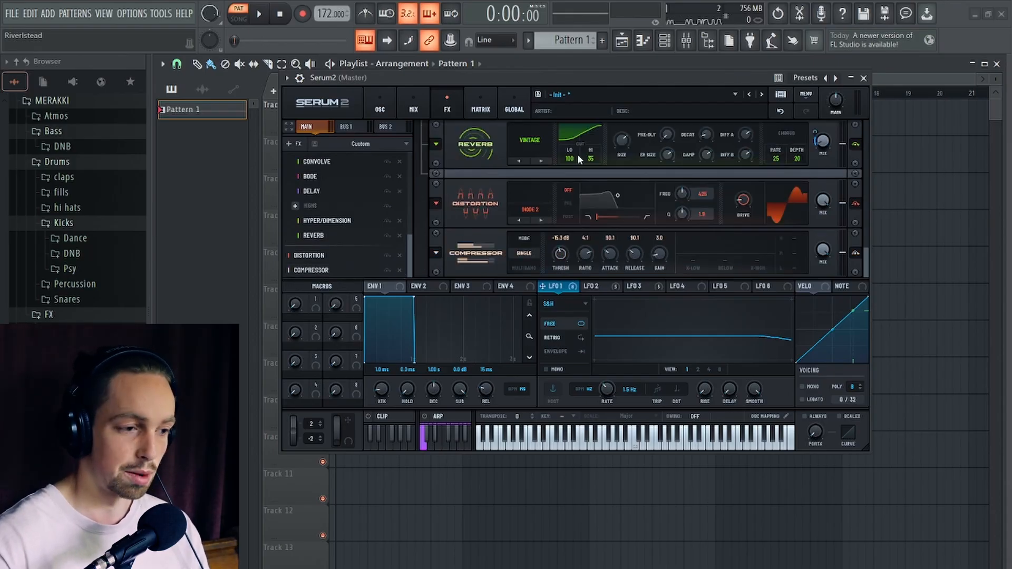
left_click_drag(593, 78, 644, 85)
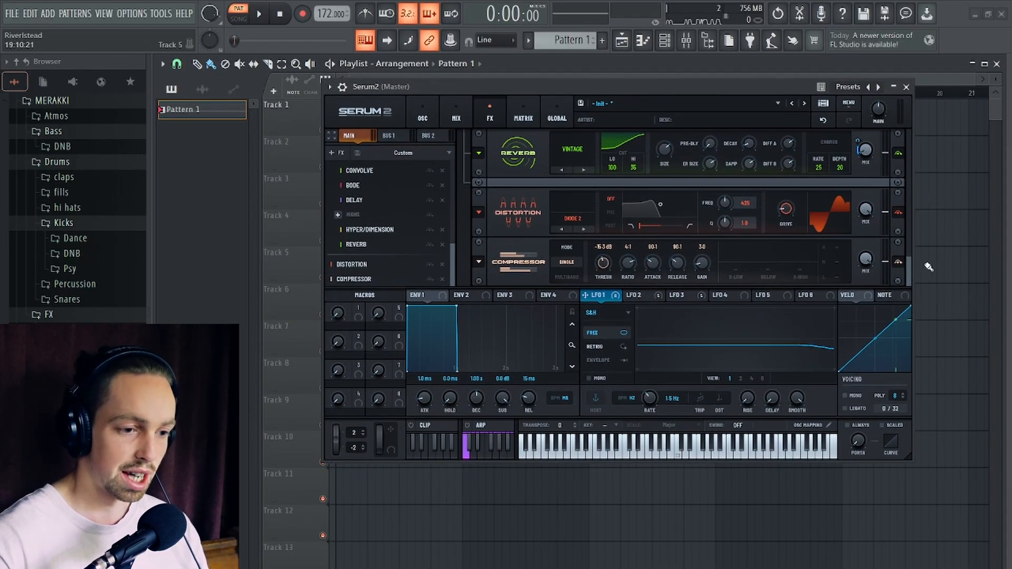
key("space")
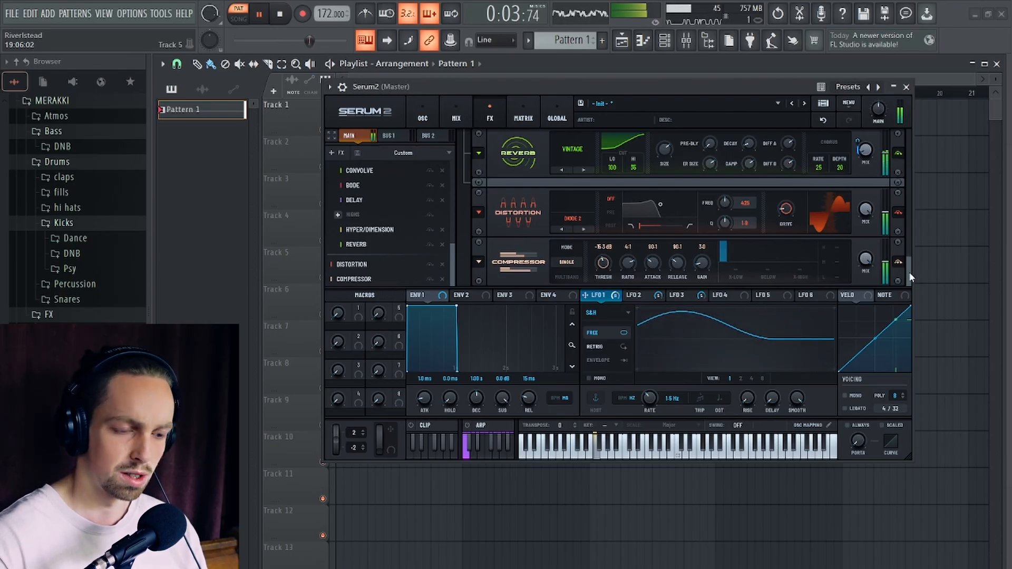
key("space")
- Reduce the OSC C to Noise Level modulation amount to 28% in the matrix while auditioning the pattern
left_click(423, 115)
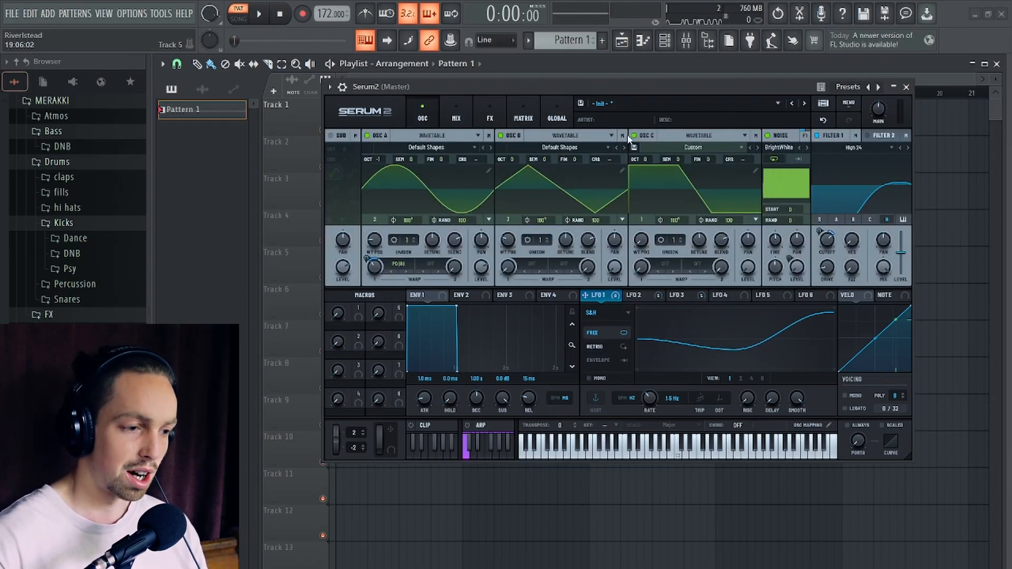
left_click(525, 118)
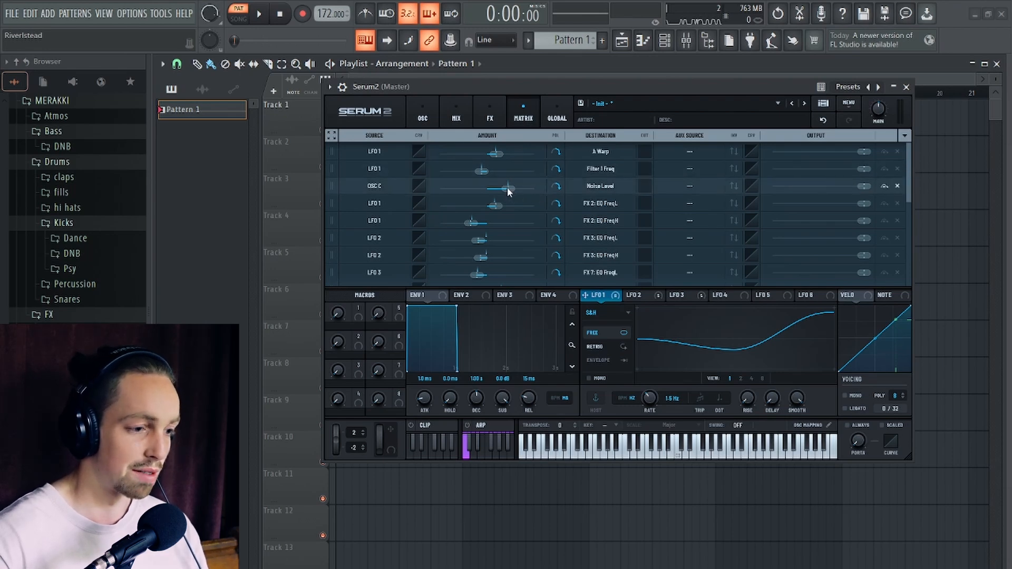
mouse_move(505, 191)
key("space")
left_click_drag(505, 191, 500, 188)
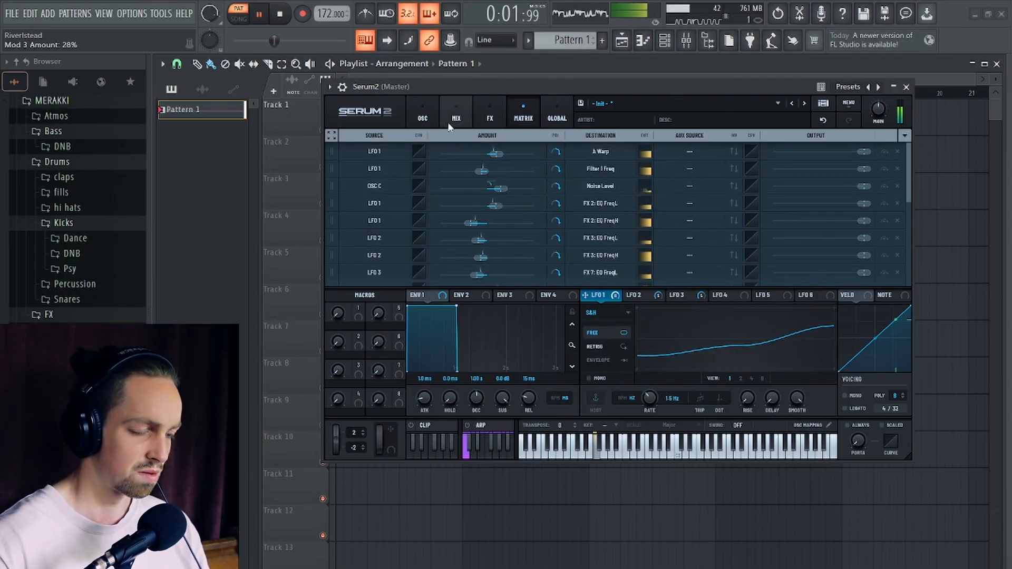
key("space")
- Add a Filter effect and move it to the start of the main chain, ahead of the first distortion
left_click(426, 118)
left_click(490, 117)
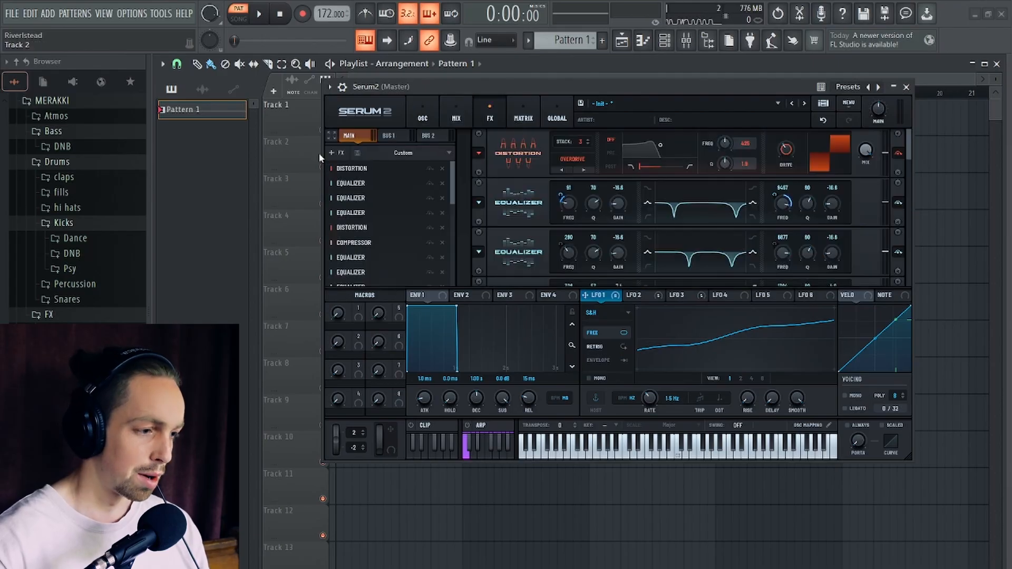
left_click(334, 153)
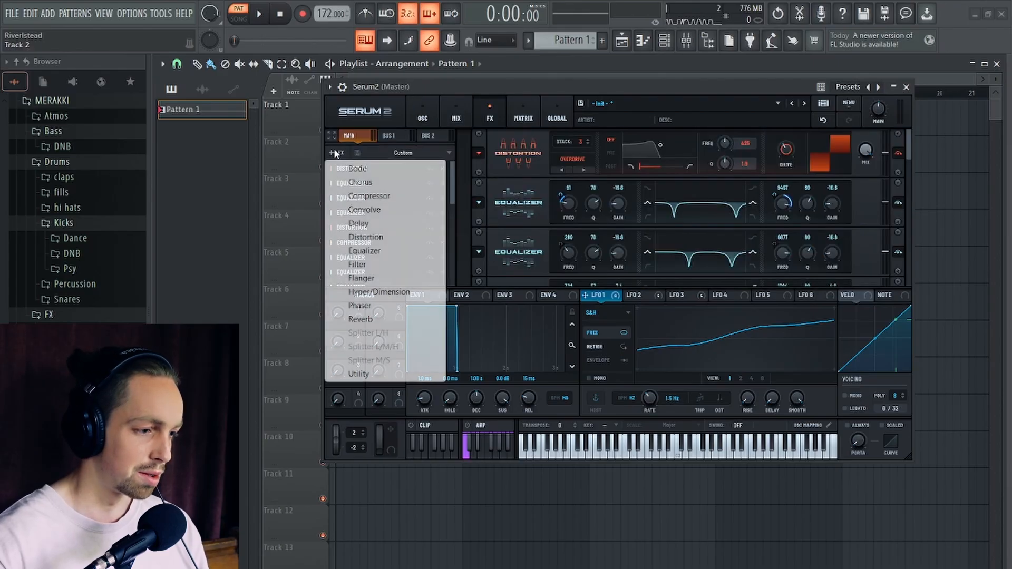
left_click(383, 264)
left_click_drag(385, 267, 369, 165)
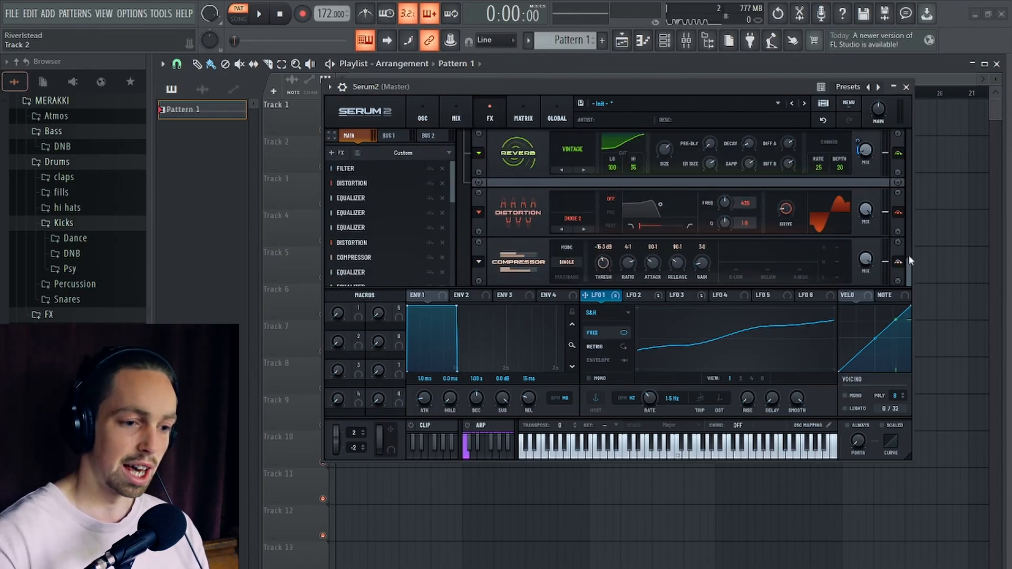
- Lower the cutoff of the MG Low 24 filter at the start of the chain while auditioning the pattern
left_click_drag(910, 271, 907, 139)
left_click_drag(675, 85, 662, 71)
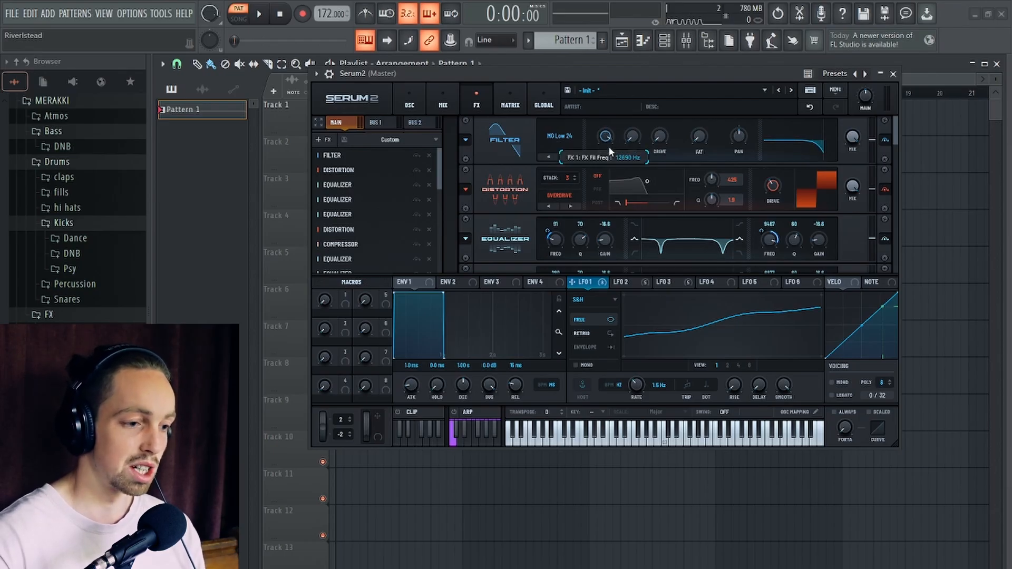
mouse_move(607, 147)
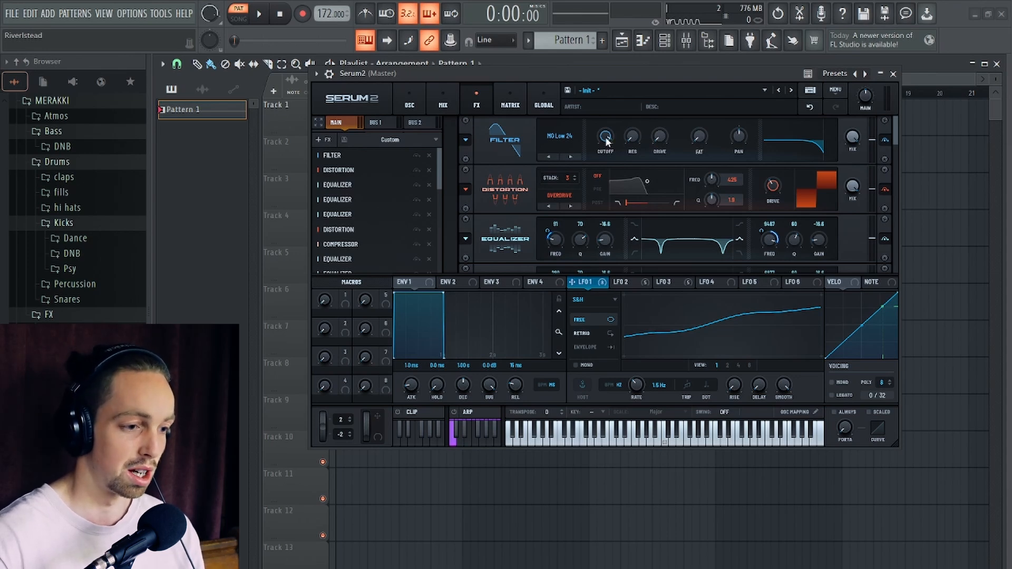
key("space")
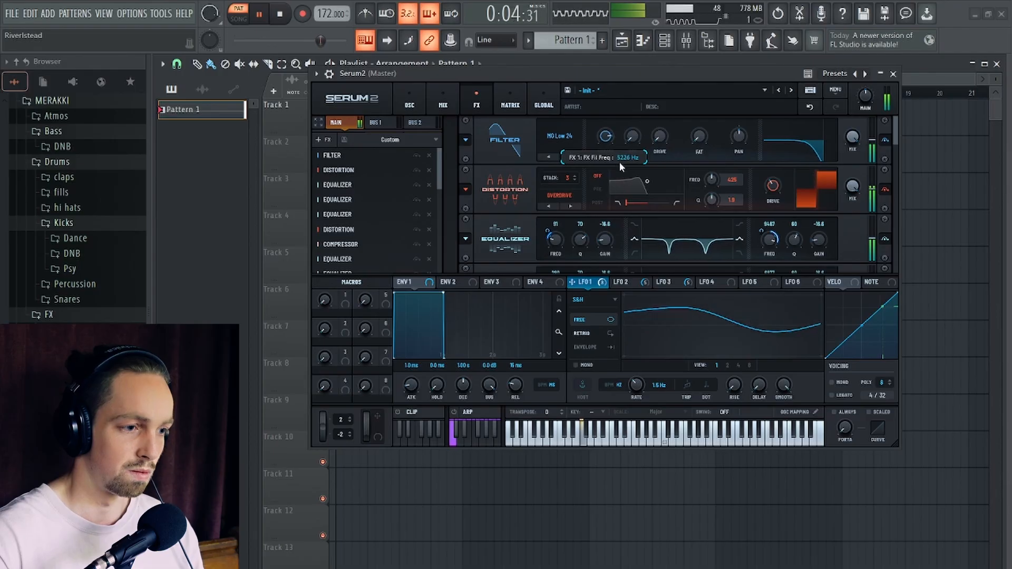
key("space")
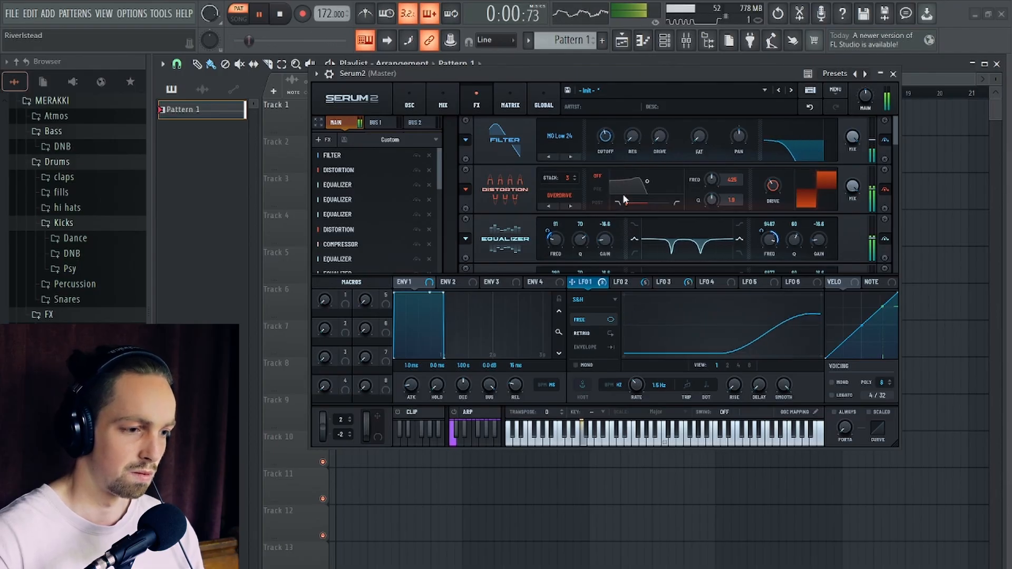
- Set LFO 4's type to Chaos: Lorenz
left_click(708, 294)
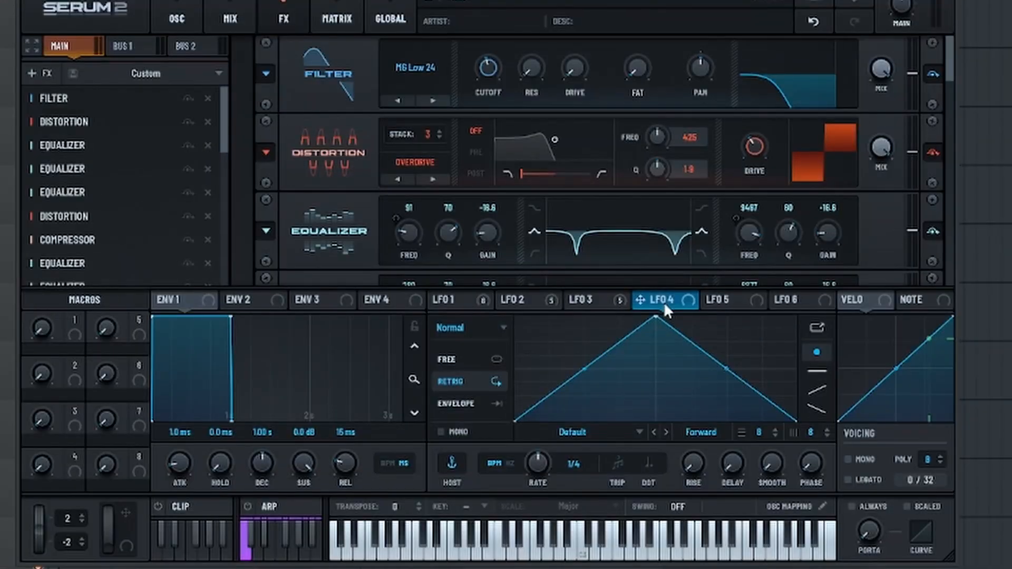
left_click(466, 328)
left_click(507, 441)
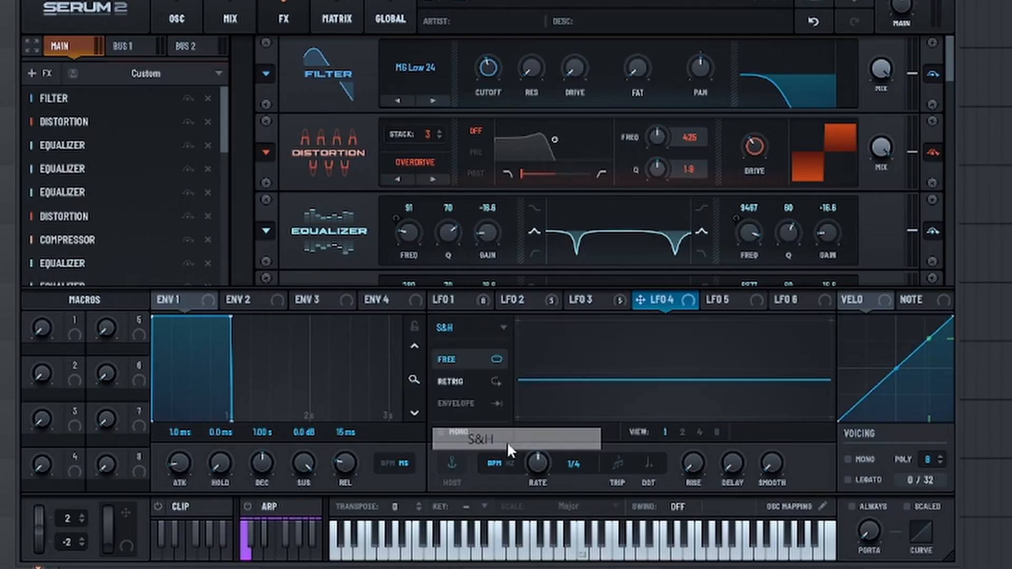
left_click(463, 323)
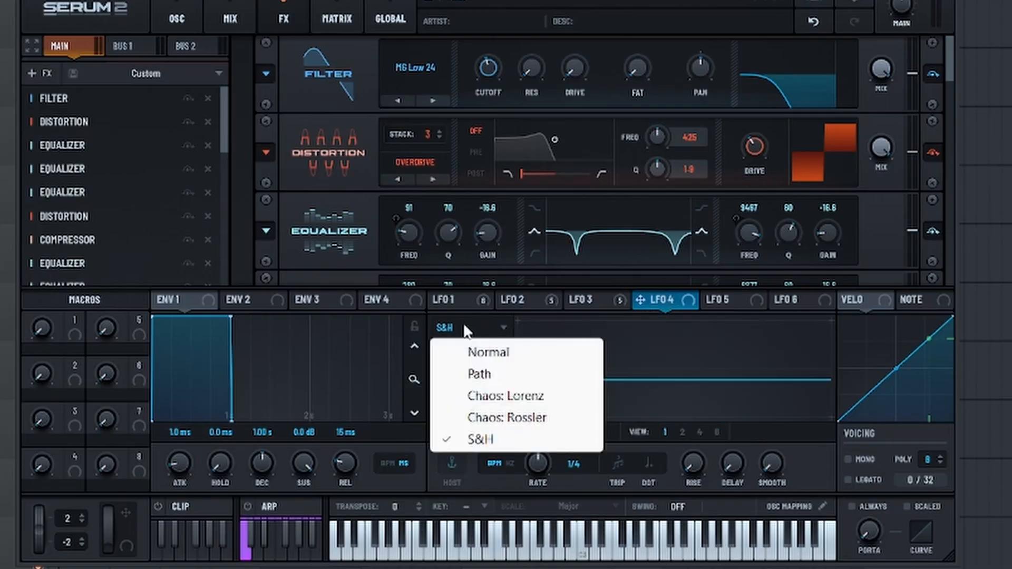
left_click(531, 403)
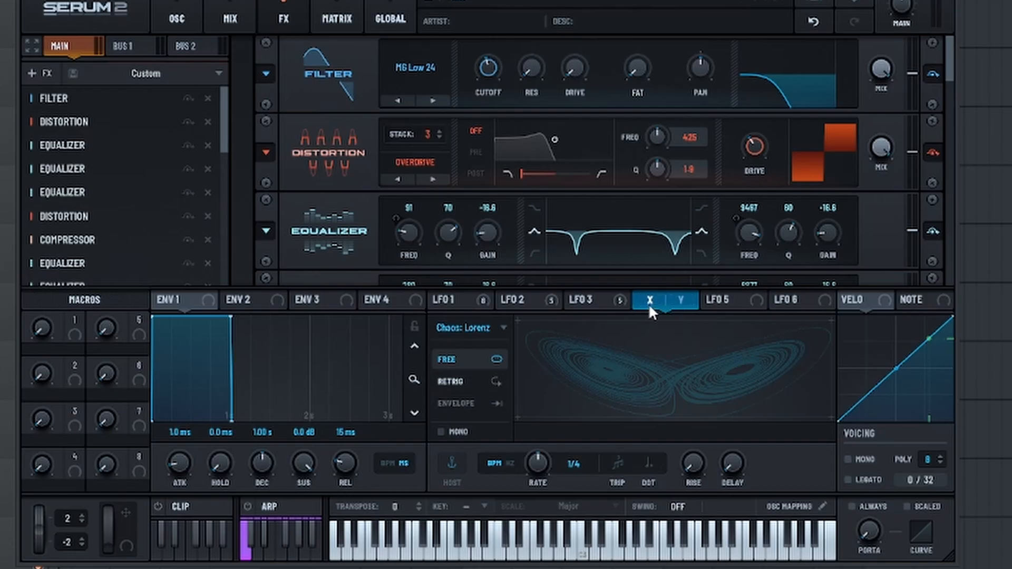
- Assign LFO 4's X output to LFO 3's rate, its Y output to LFO 2's rate, and LFO 3 to LFO 1's rate
left_click_drag(652, 303, 536, 465)
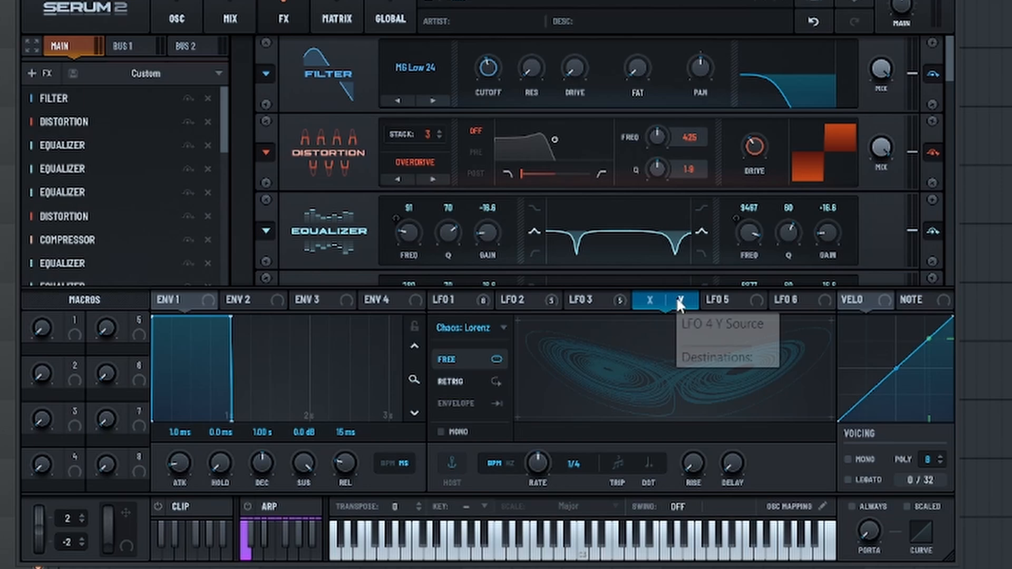
left_click_drag(680, 304, 536, 464)
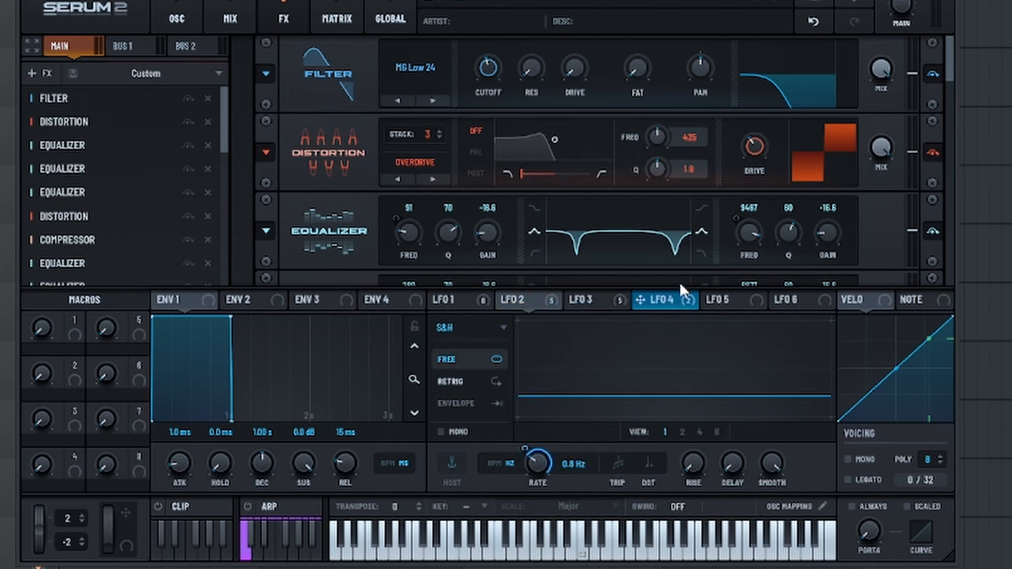
left_click(658, 299)
left_click(611, 300)
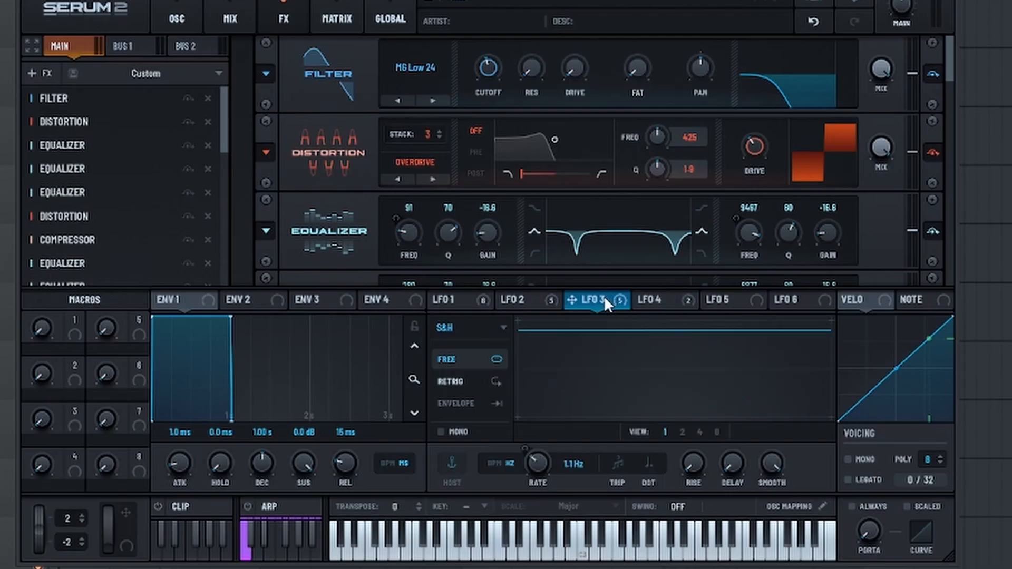
left_click_drag(601, 298, 536, 464)
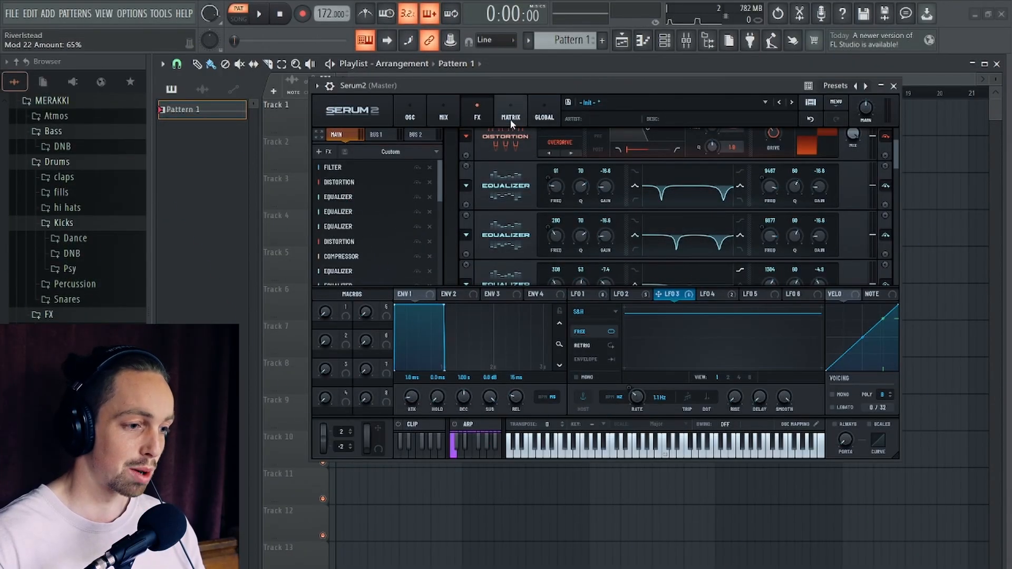
- Reduce the LFO rate modulation amounts in the matrix, setting LFO 4 Y to LFO 2 at 7% and LFO 3 to LFO 1 at -10%
left_click(510, 119)
scroll(603, 267, "down", 5)
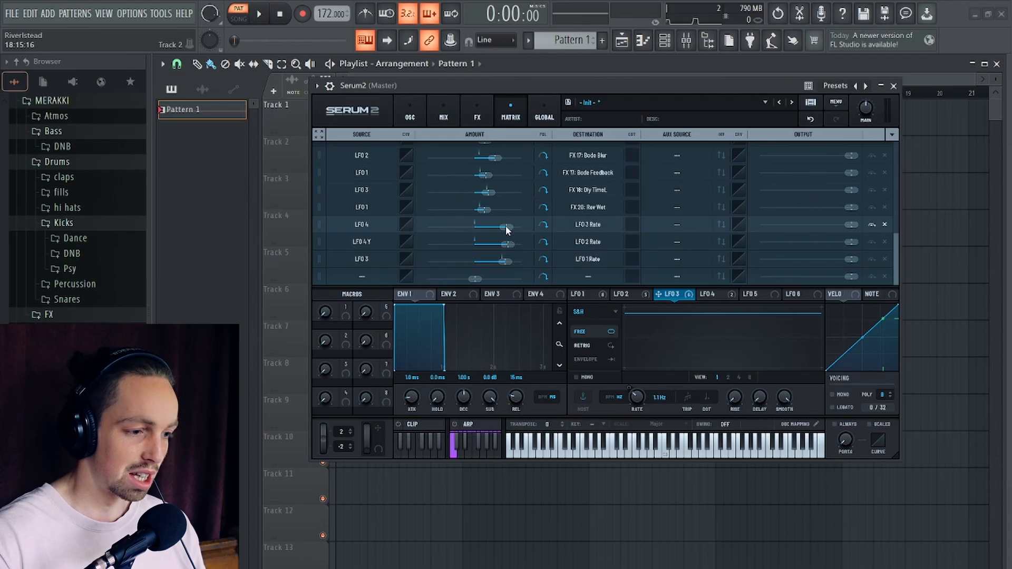
left_click_drag(505, 225, 483, 228)
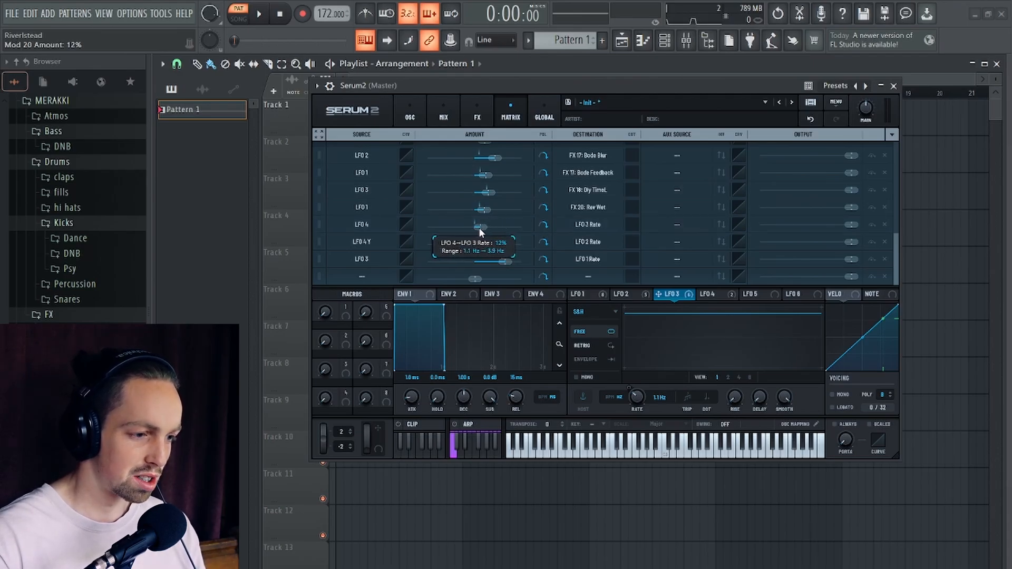
mouse_move(478, 227)
left_mouse_down()
mouse_move(487, 243)
mouse_move(472, 243)
left_mouse_up()
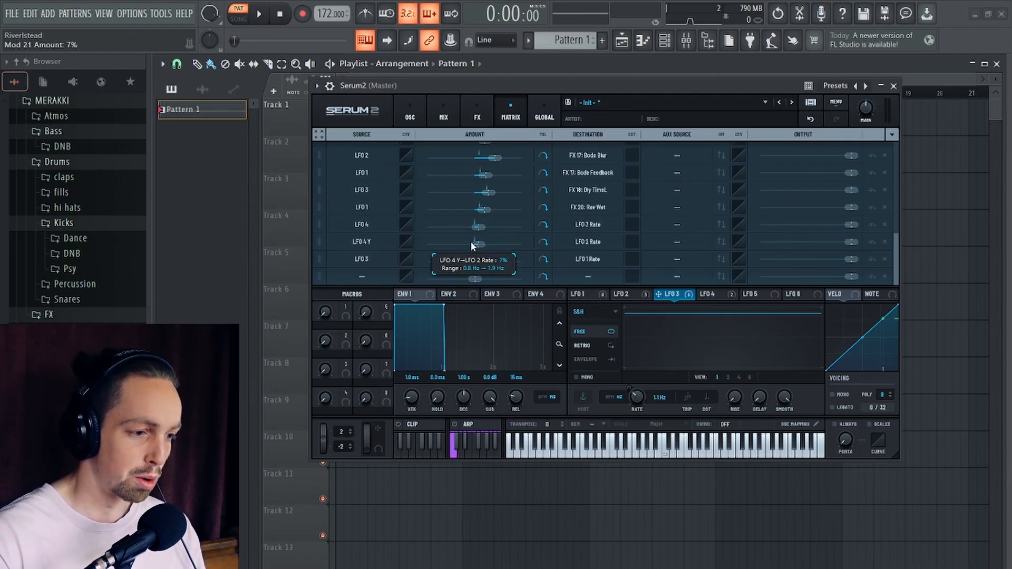
left_click_drag(501, 262, 476, 264)
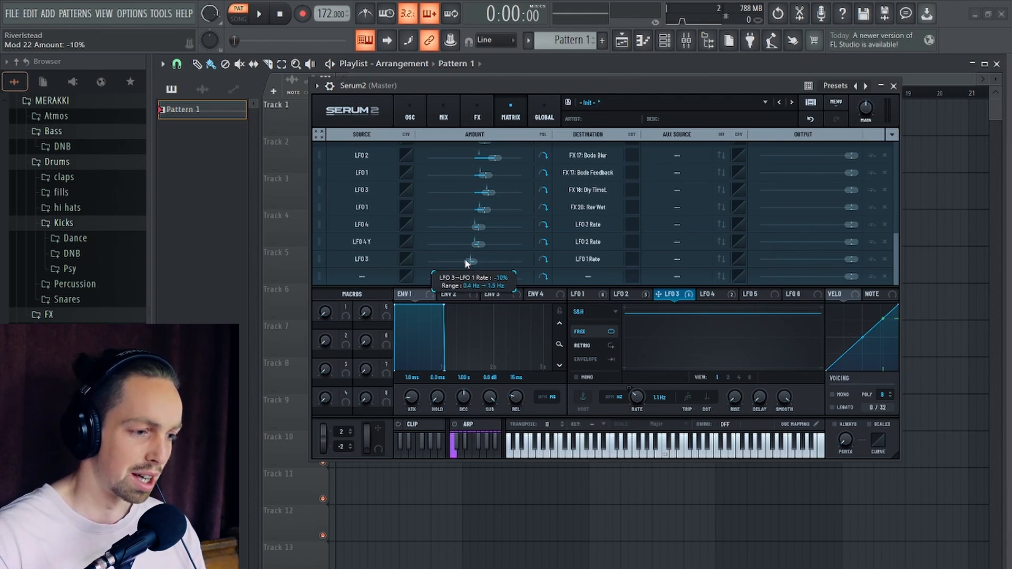
- Set the rate of the Chaos: Lorenz LFO 4 to 0.7 Hz
left_click(707, 294)
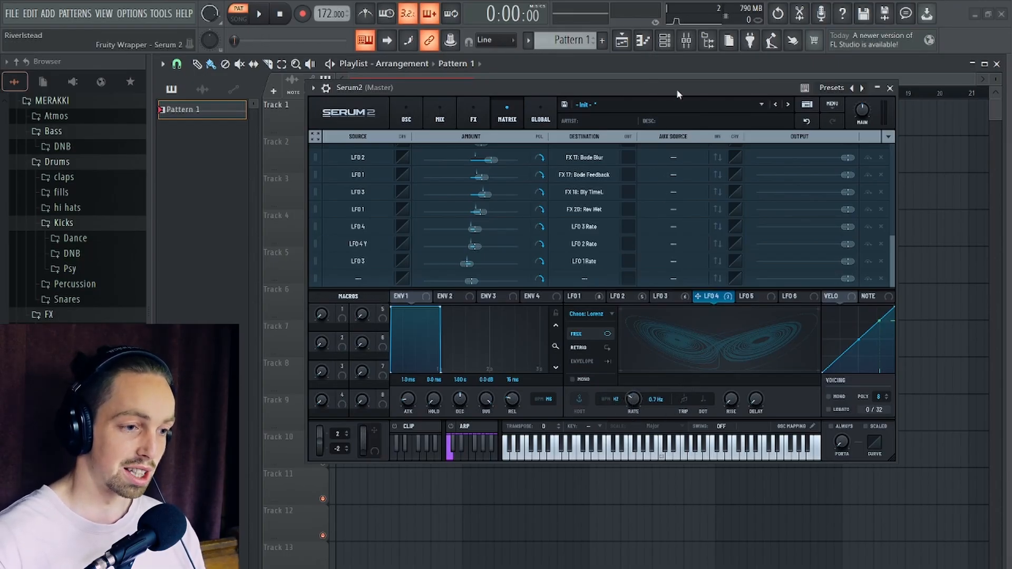
mouse_move(676, 88)
left_mouse_down()
mouse_move(673, 78)
mouse_move(682, 89)
left_mouse_up()
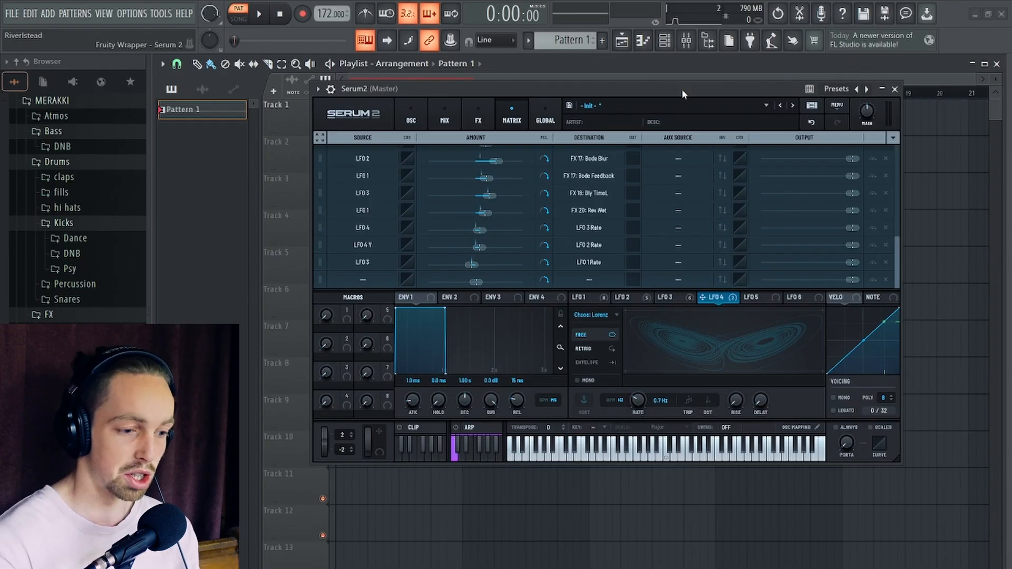
- Fine-tune the cutoff of the first MG Low 24 filter in the main effects chain during playback
left_click(507, 118)
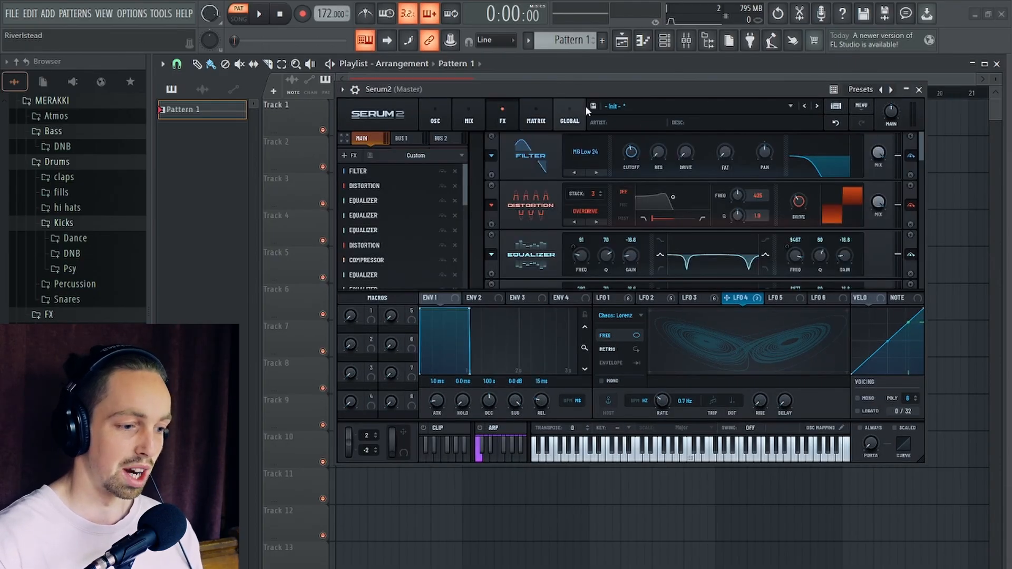
left_click_drag(588, 90, 620, 91)
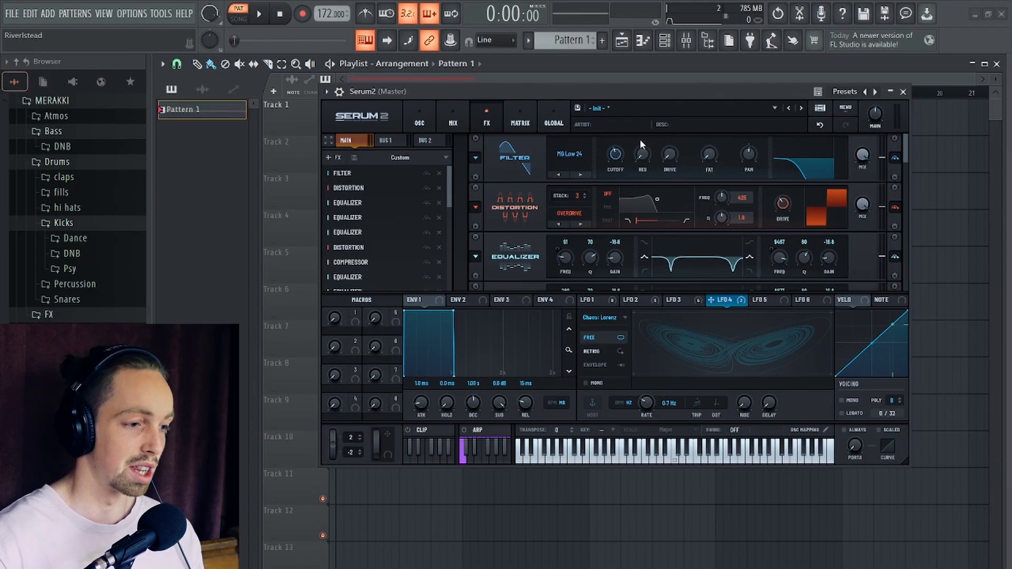
key("space")
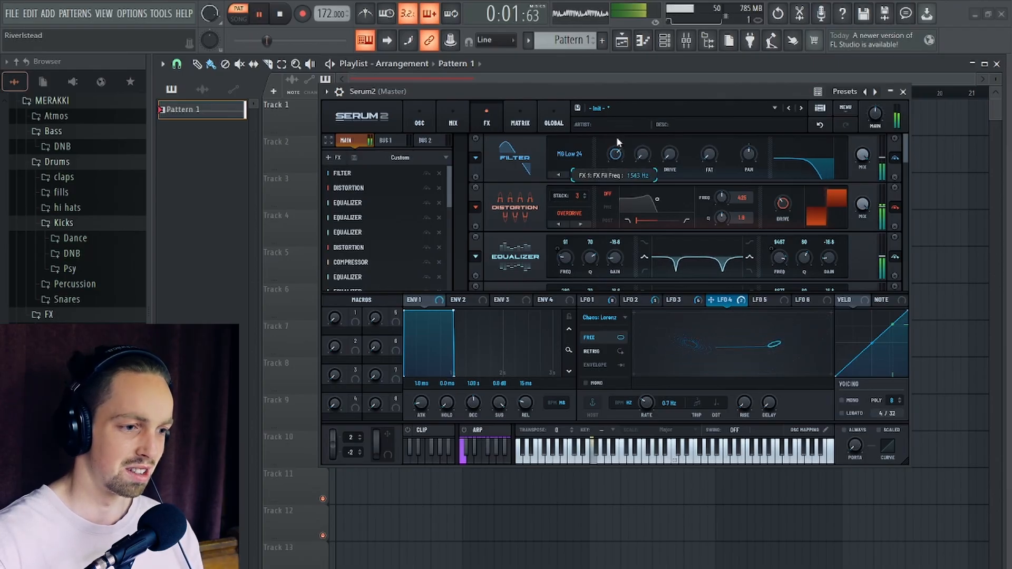
mouse_move(615, 150)
left_mouse_down()
mouse_move(616, 165)
mouse_move(615, 141)
mouse_move(616, 178)
mouse_move(616, 164)
left_mouse_up()
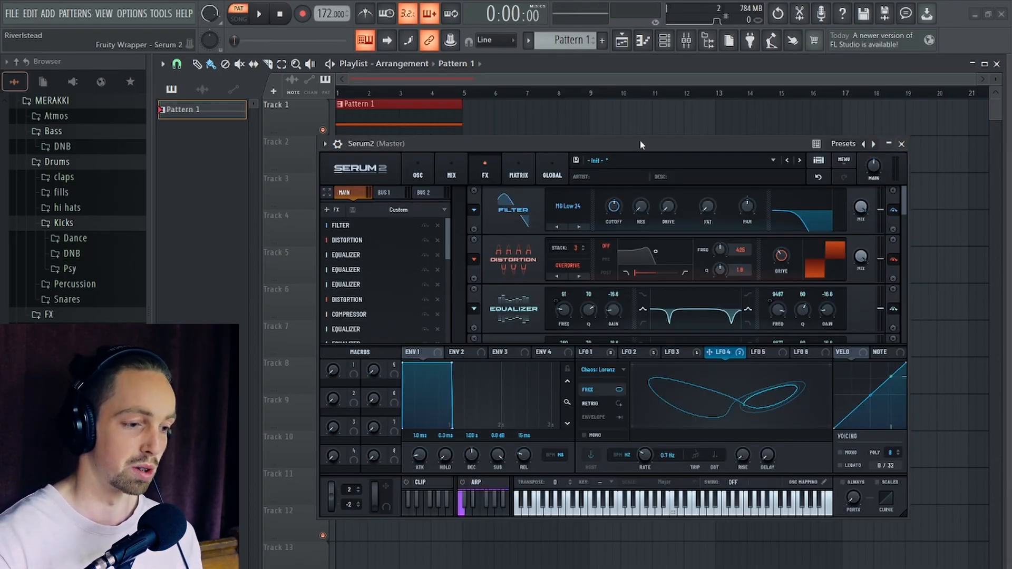
- Enable mono and legato voicing with always-on portamento, and set the portamento time to about 276 ms
left_click_drag(641, 145, 622, 95)
mouse_move(626, 314)
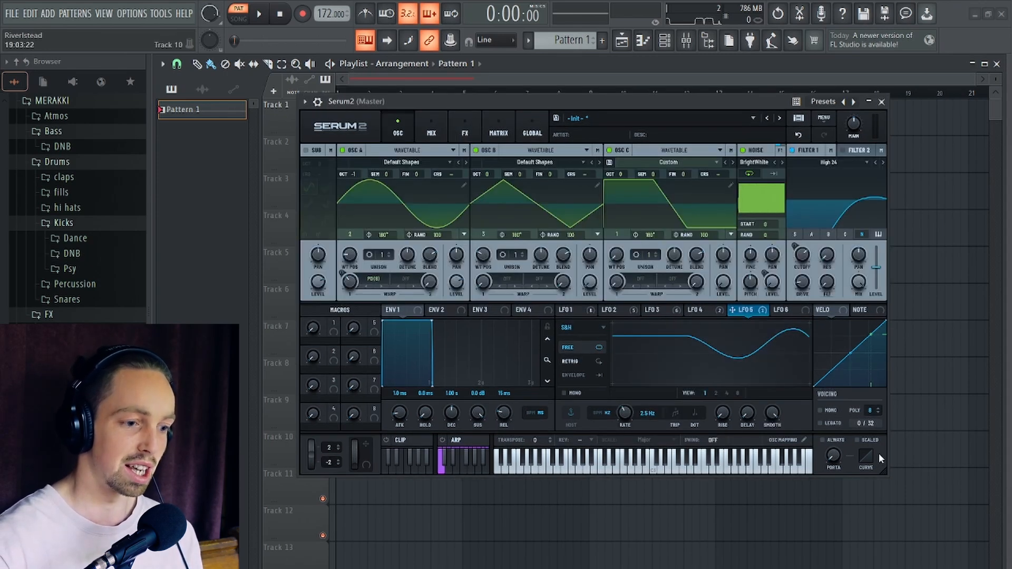
left_click(820, 423)
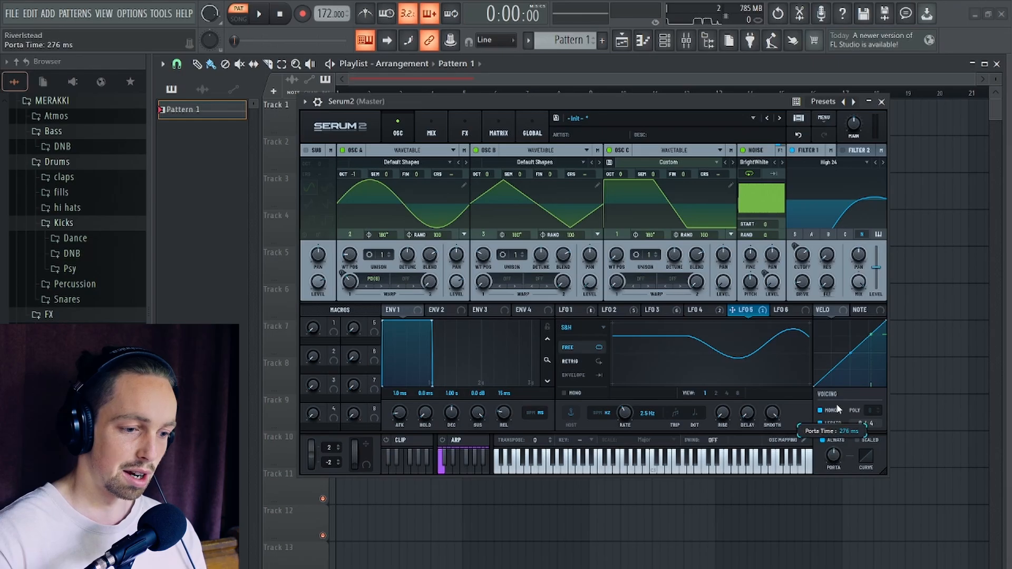
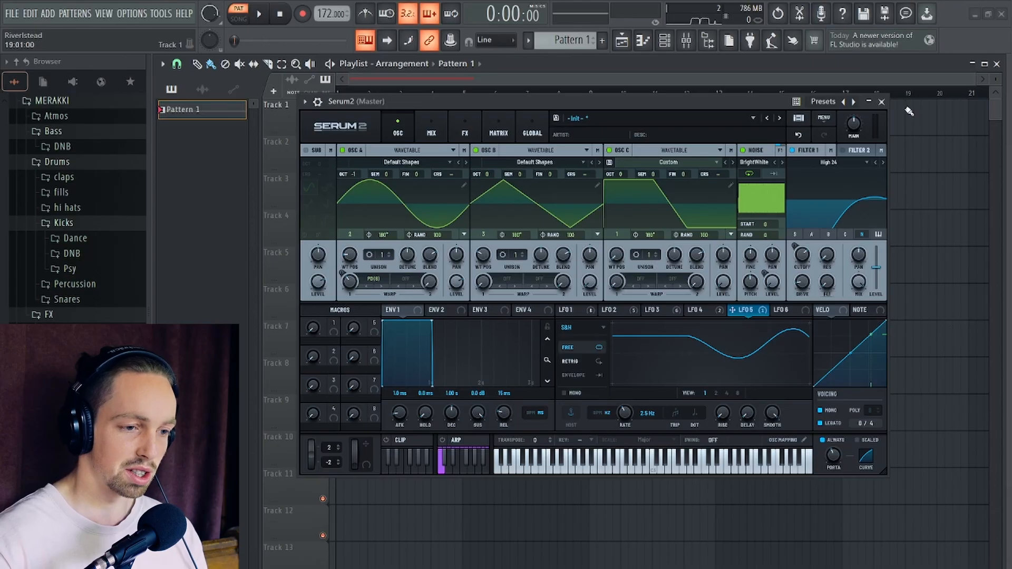
- Add 8-step C4 and G#4 notes in bar 1 of the Serum2 piano roll, above the long F3 note, and play the pattern
left_click(882, 103)
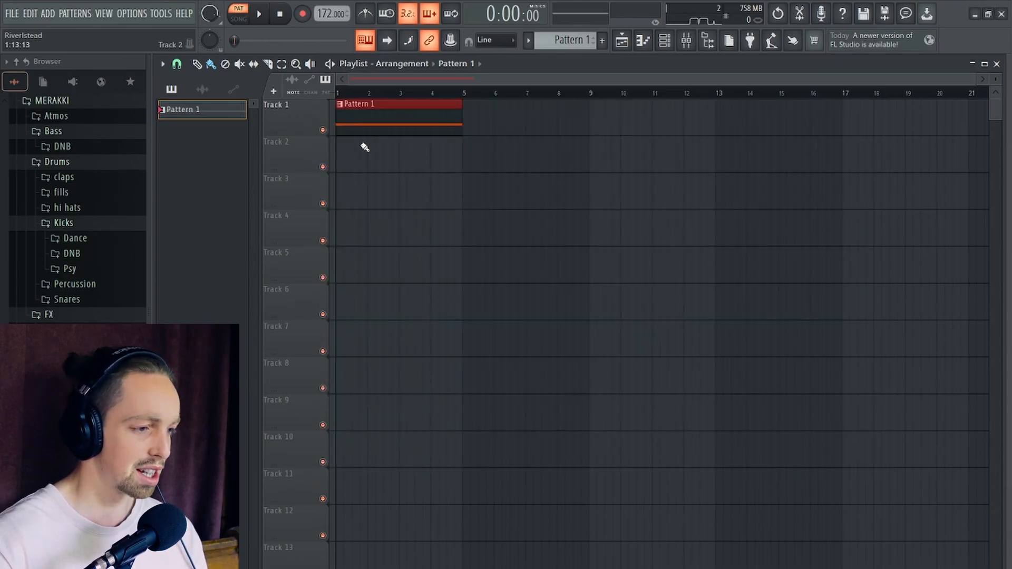
key("F7")
scroll(324, 261, "up", 2)
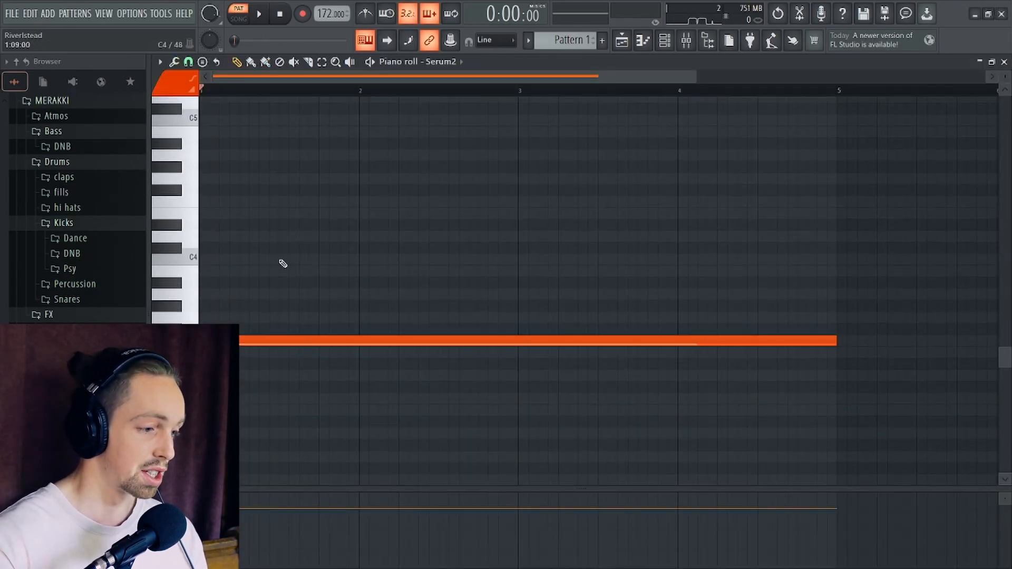
mouse_move(284, 264)
left_mouse_down()
mouse_move(878, 278)
mouse_move(411, 250)
left_mouse_up()
left_click_drag(410, 250, 358, 269)
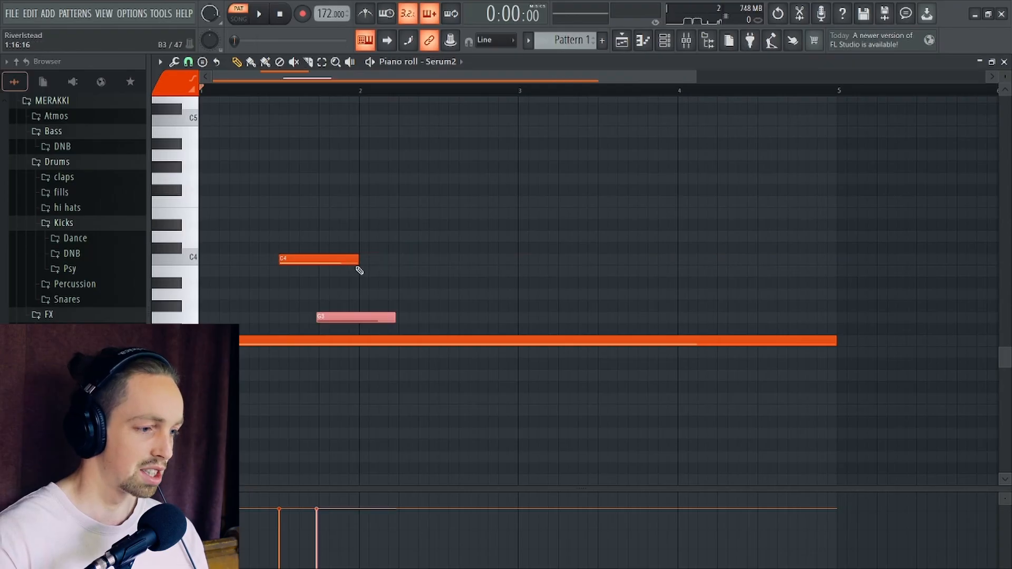
key("shift+Up")
key("ctrl+Up")
key("space")
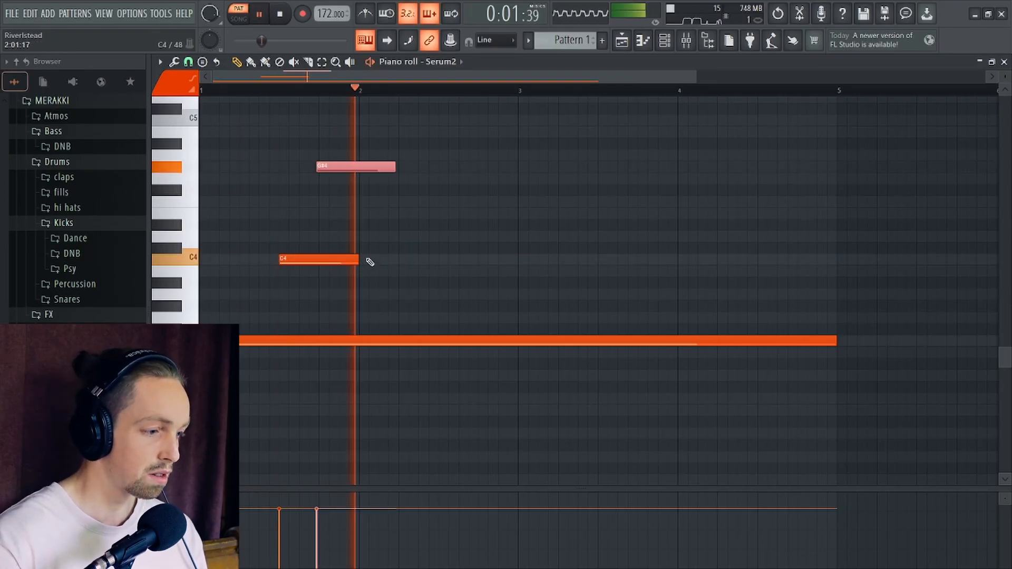
- Move the G#4 note to bar 1 step 5 with a 12-step length, and the C4 note to C#4 at step 13
key("space")
left_click_drag(345, 168, 269, 166)
key("space")
left_click_drag(310, 260, 354, 250)
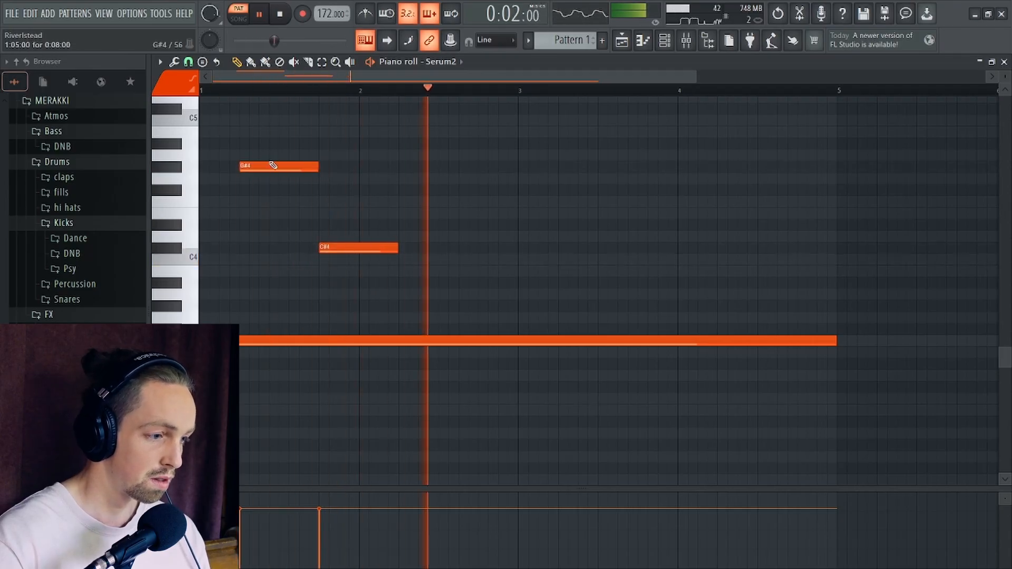
left_click_drag(318, 166, 358, 167)
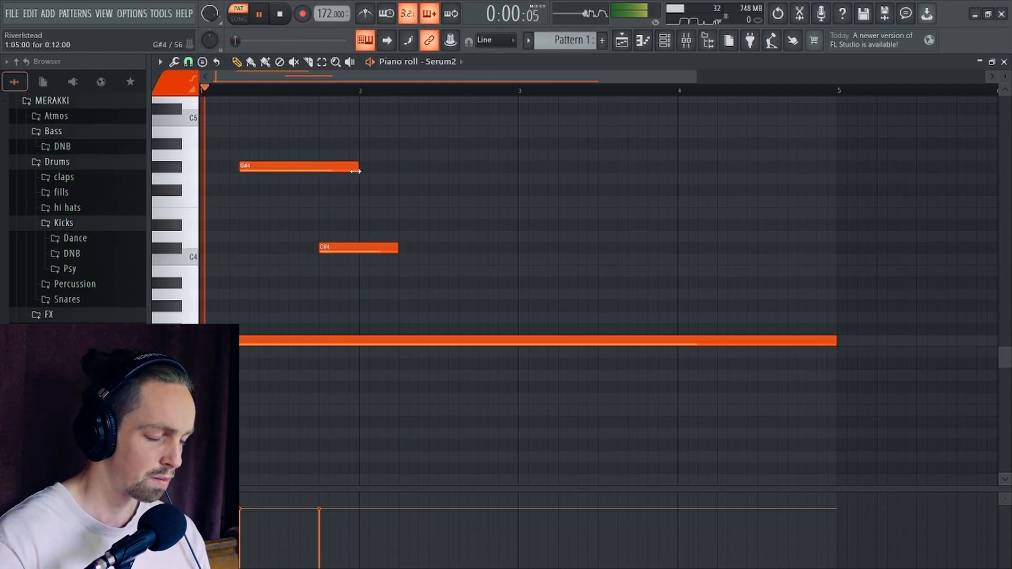
- Add a 12-step F4 note at bar 2 step 9 and a 12-step D#4 note at bar 3 step 5
left_click(459, 202)
key("space")
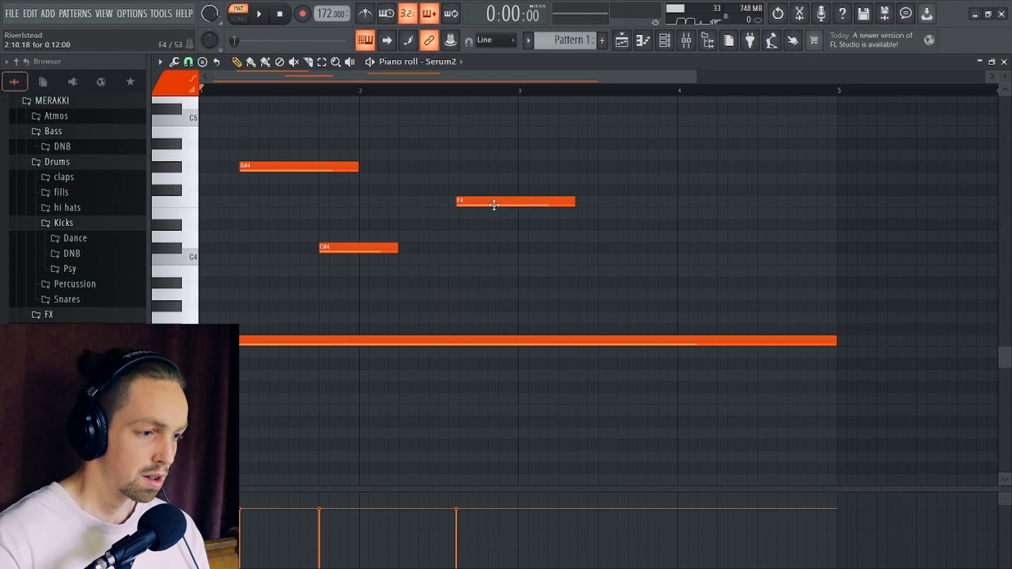
left_click_drag(494, 205, 477, 205)
scroll(576, 230, "up", 3)
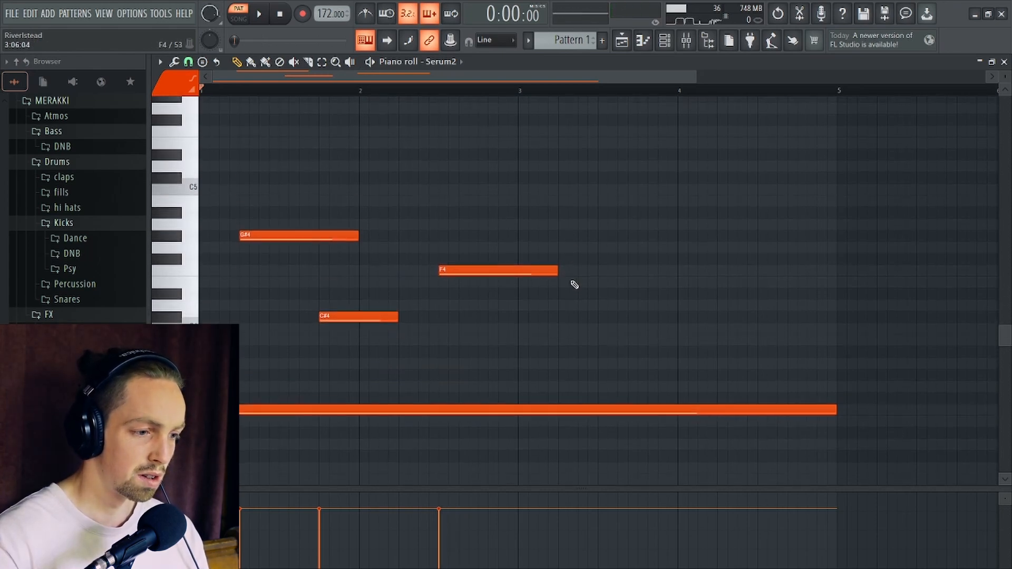
left_click(577, 296)
left_click_drag(575, 295, 574, 296)
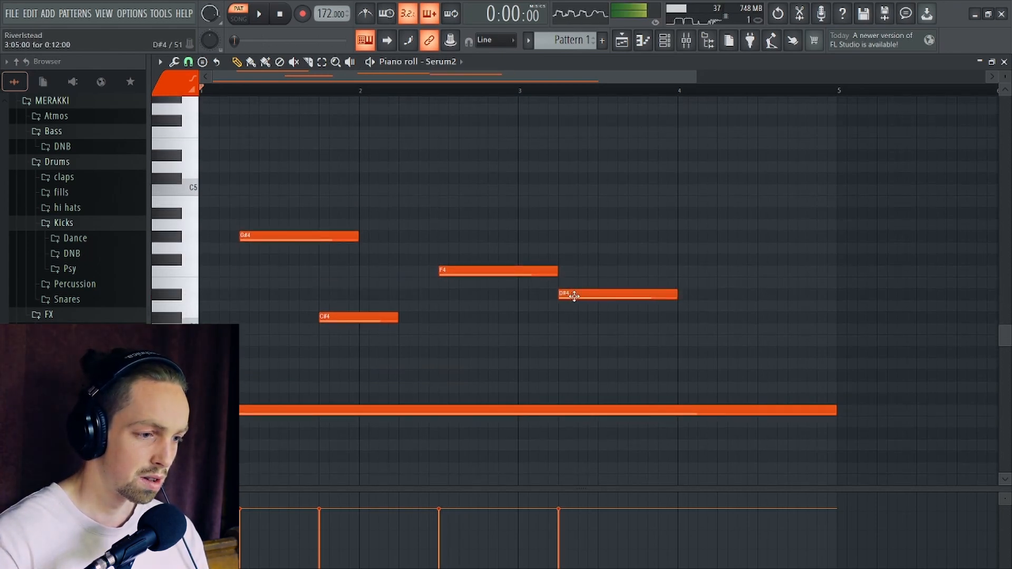
- Add a G3 note from bar 3 step 13 to the end of bar 4, and shorten the opening F3 note to 9 steps
left_click(672, 402)
left_click_drag(695, 395, 669, 384)
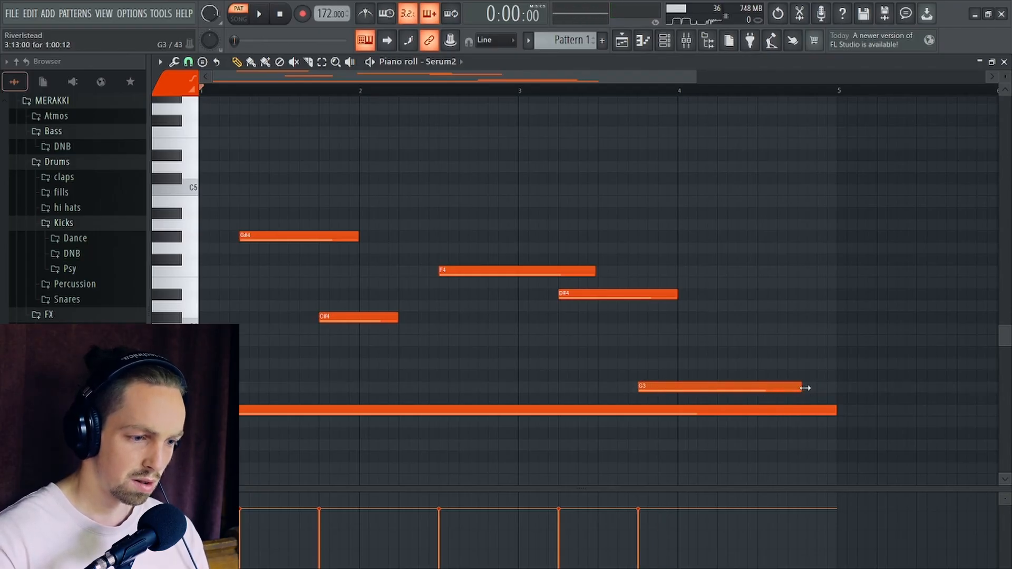
scroll(523, 404, "down", 2)
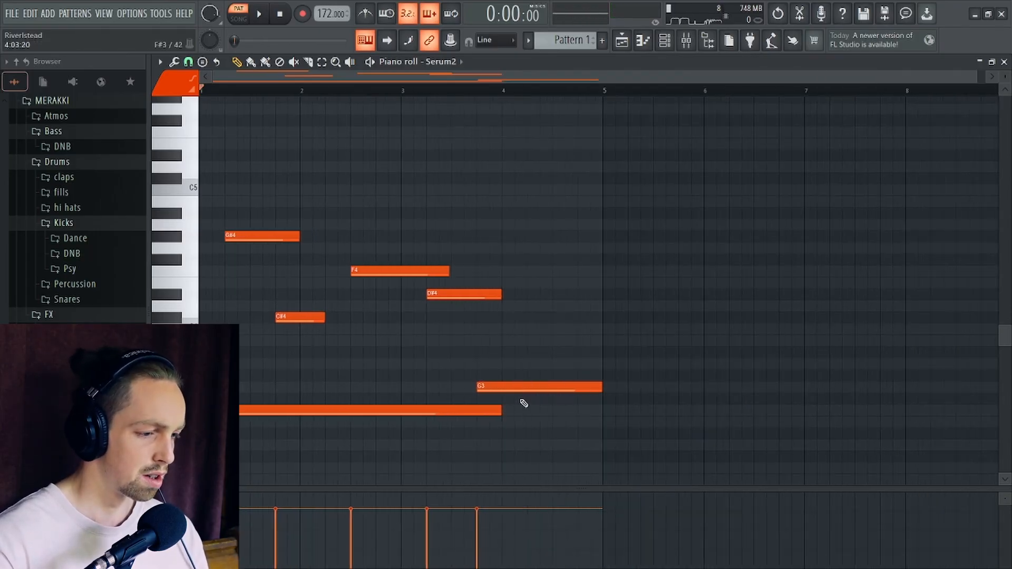
left_click_drag(500, 408, 240, 403)
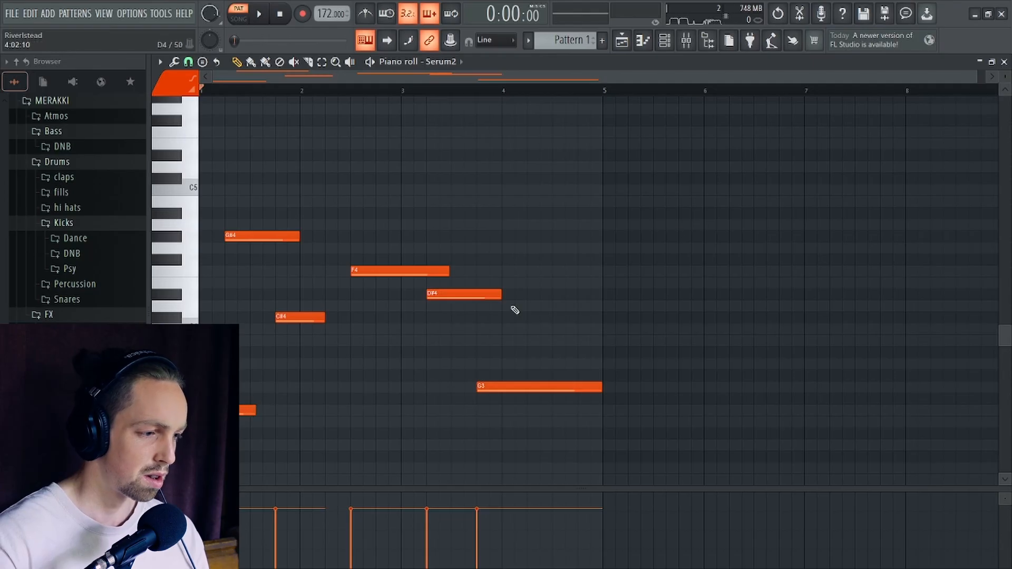
- Set LFO 2's modulation of the first main effects filter's cutoff to 42% in Serum2 during playback
left_click(1004, 62)
left_click(665, 41)
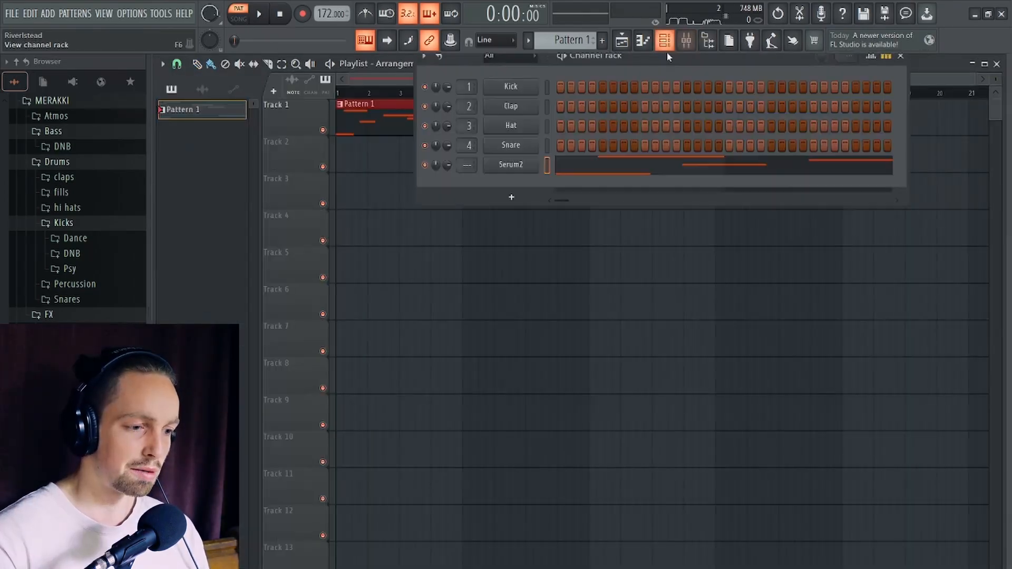
left_click(511, 162)
left_click_drag(623, 313, 593, 168)
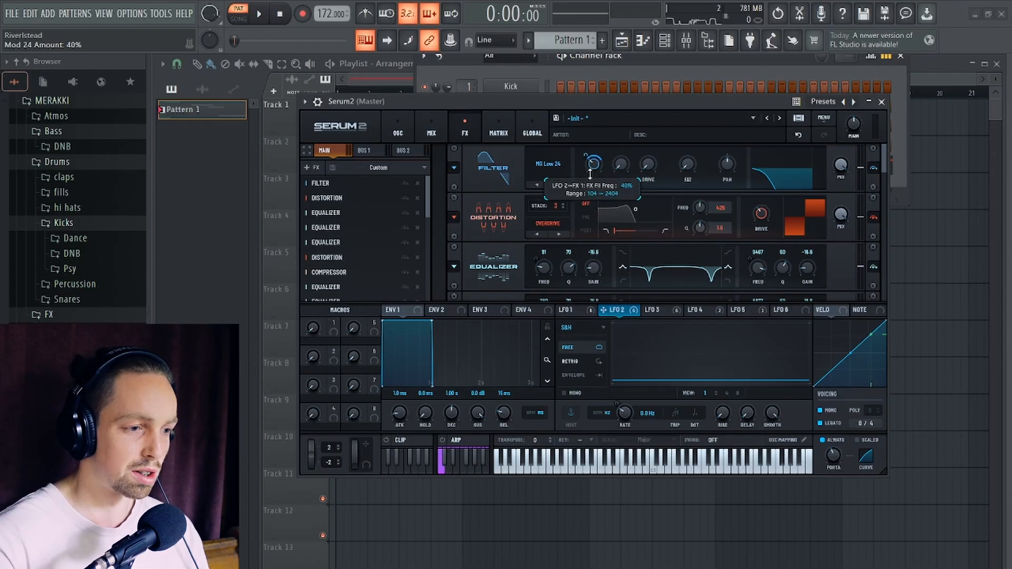
key("space")
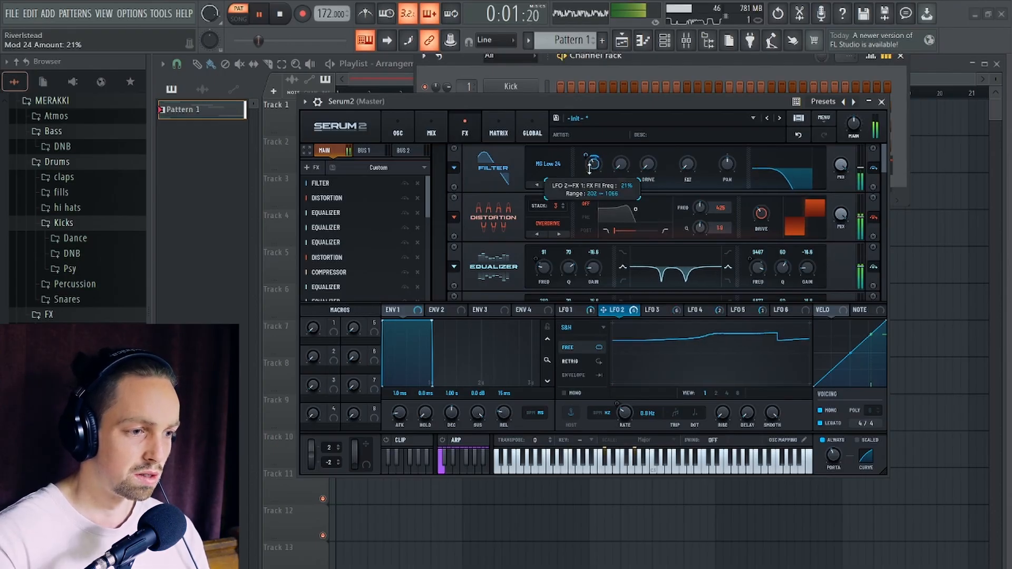
left_click_drag(589, 159, 589, 152)
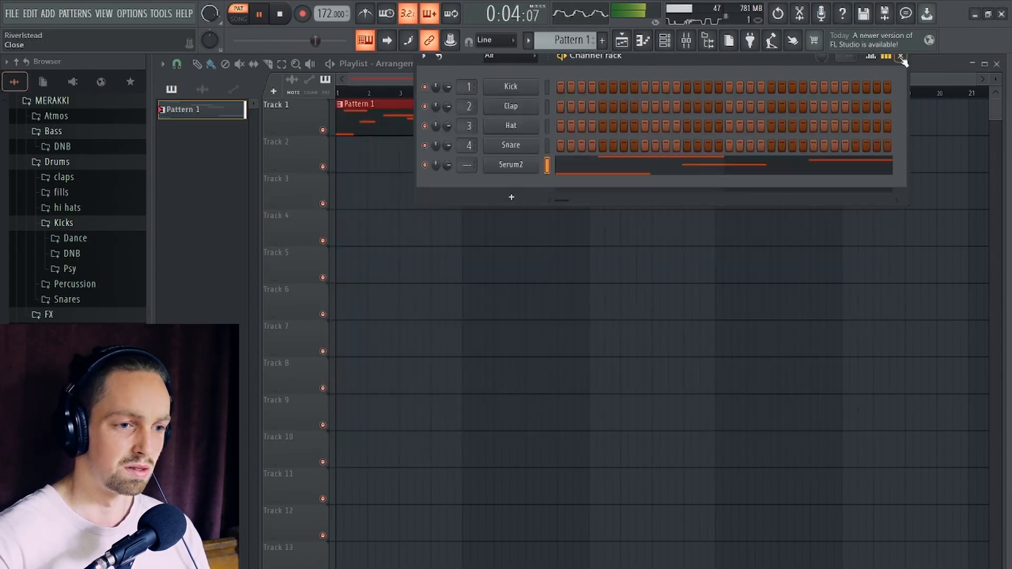
- Lengthen the C#4 note to about 16 steps in the piano roll, and delete the G# note in bar 1 after lowering it an octave
left_click(901, 55)
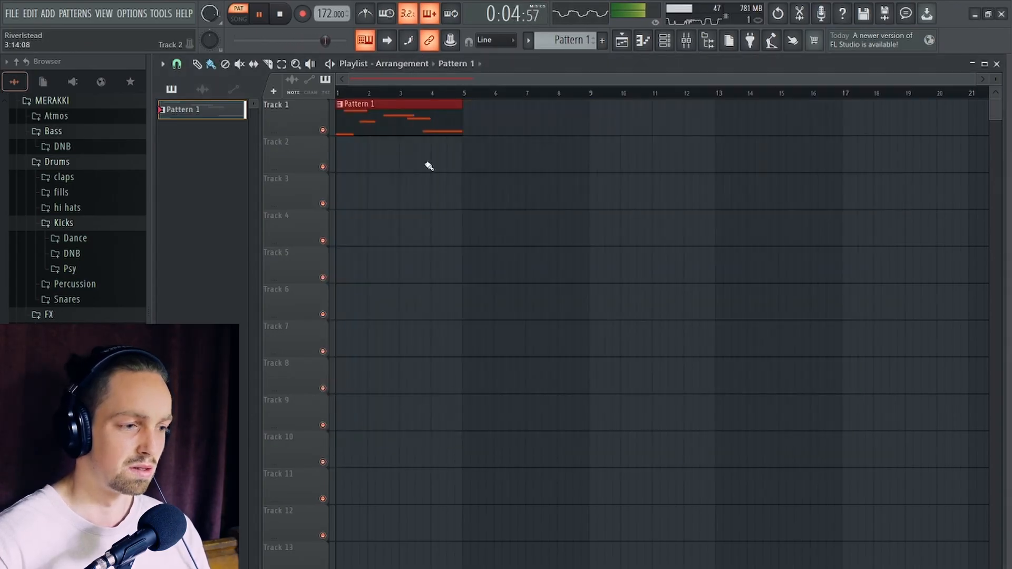
double_click(365, 129)
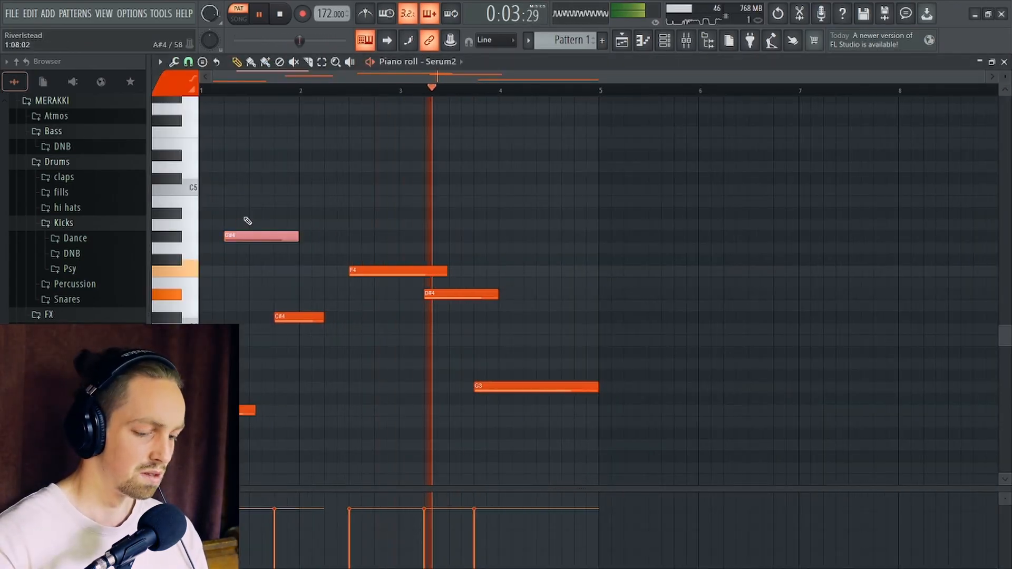
key("ctrl+Down")
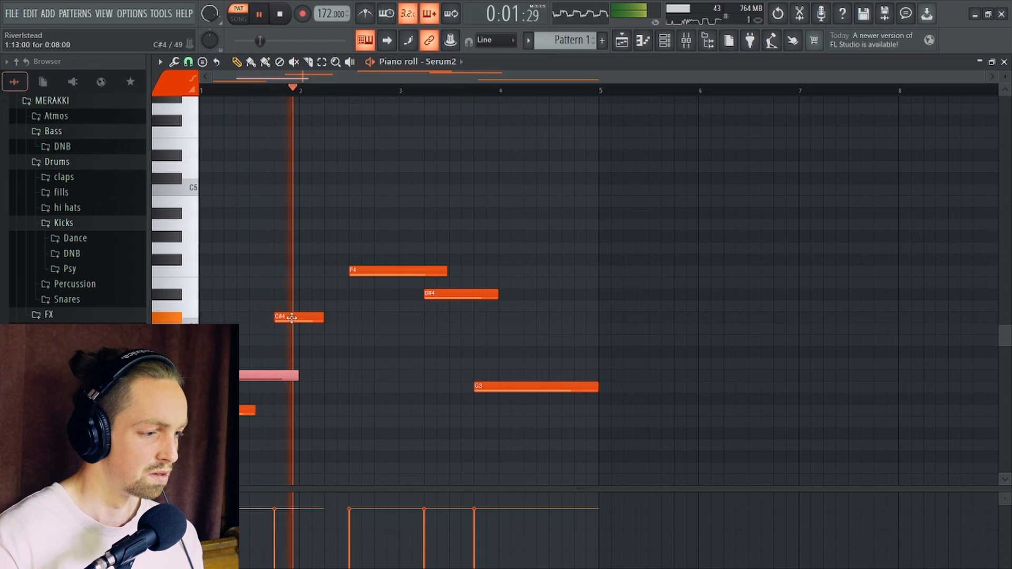
left_click_drag(323, 316, 372, 313)
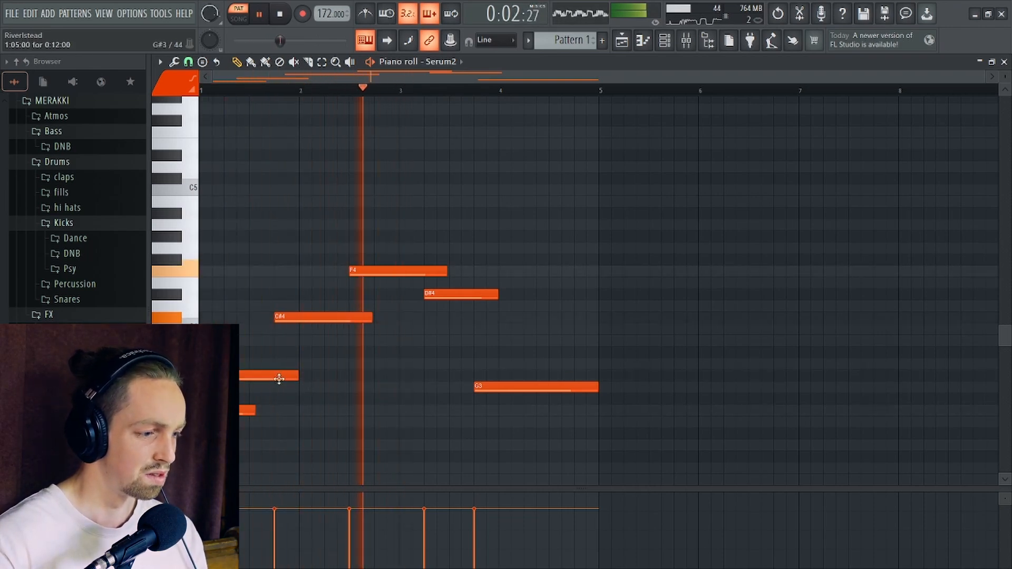
right_click(266, 379)
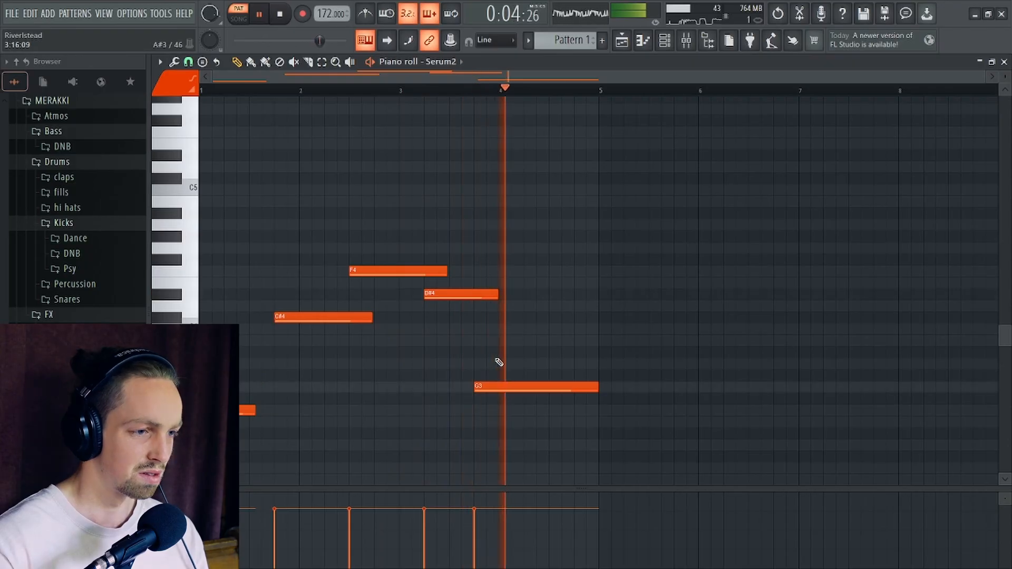
- Replay the pattern from the middle of bar 2 and transpose the F4 note down an octave to F3
key("space")
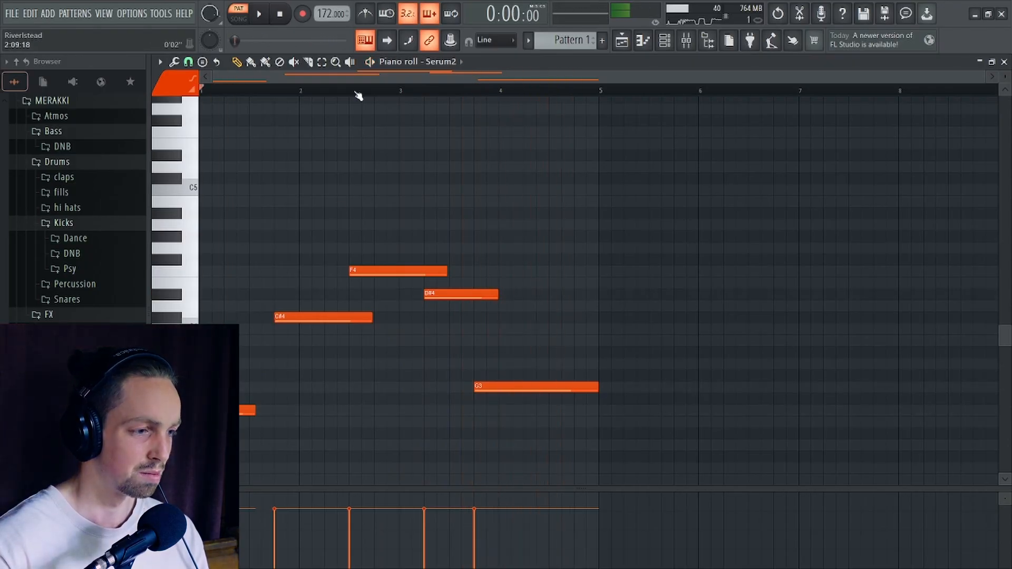
left_click(356, 92)
key("space")
left_click_drag(400, 283, 399, 239)
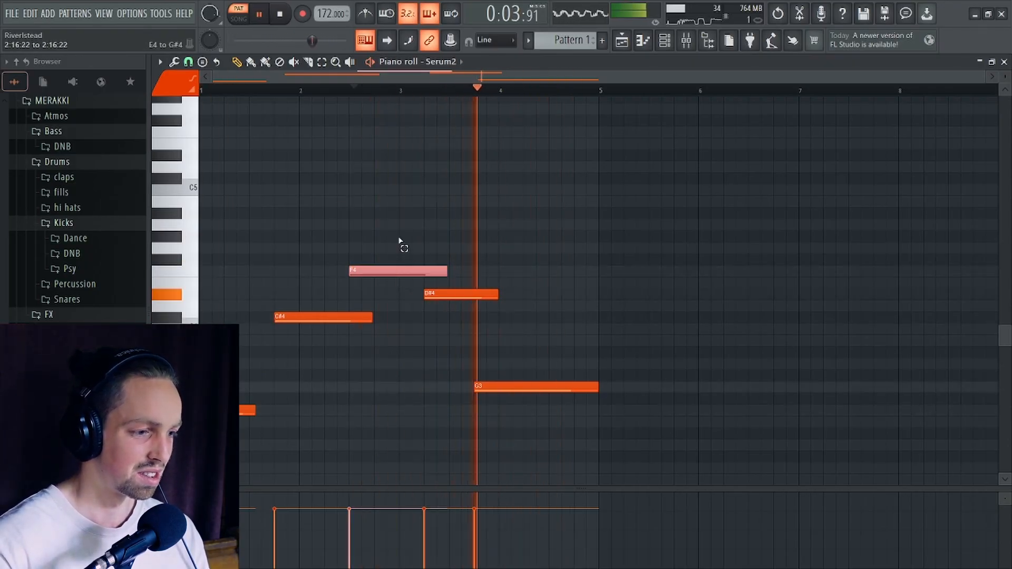
key("ctrl+Down")
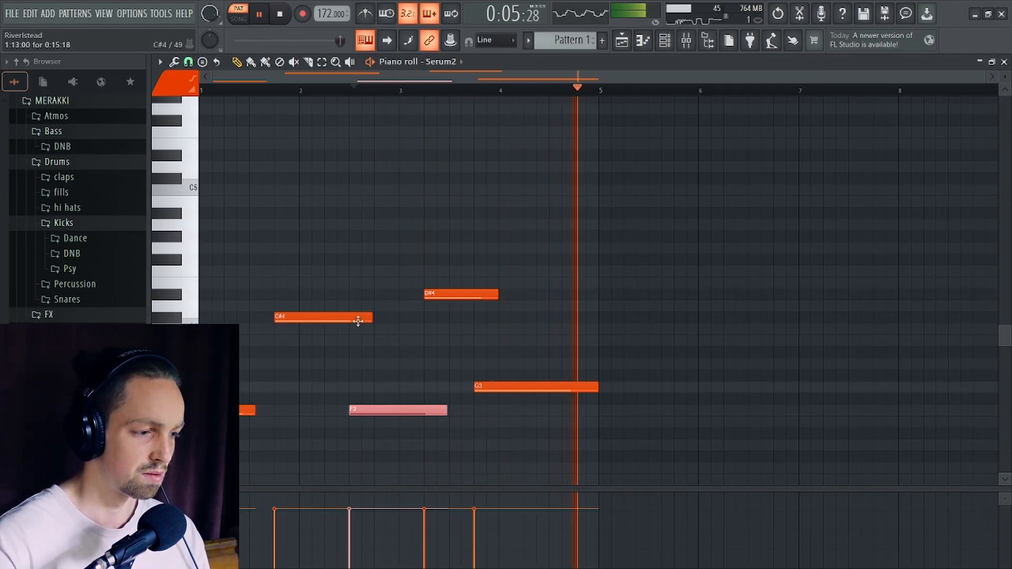
- Extend the C#4 note slightly further over the second F3 note, lengthen the opening F3 note to the start of bar 2, and replay
left_click_drag(372, 318, 383, 319)
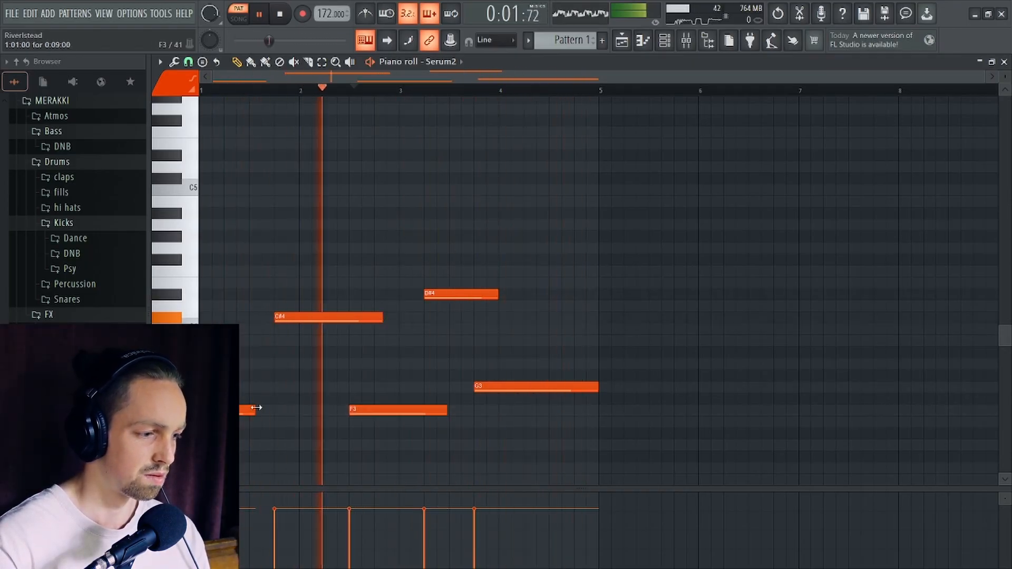
left_click_drag(256, 408, 301, 410)
key("space")
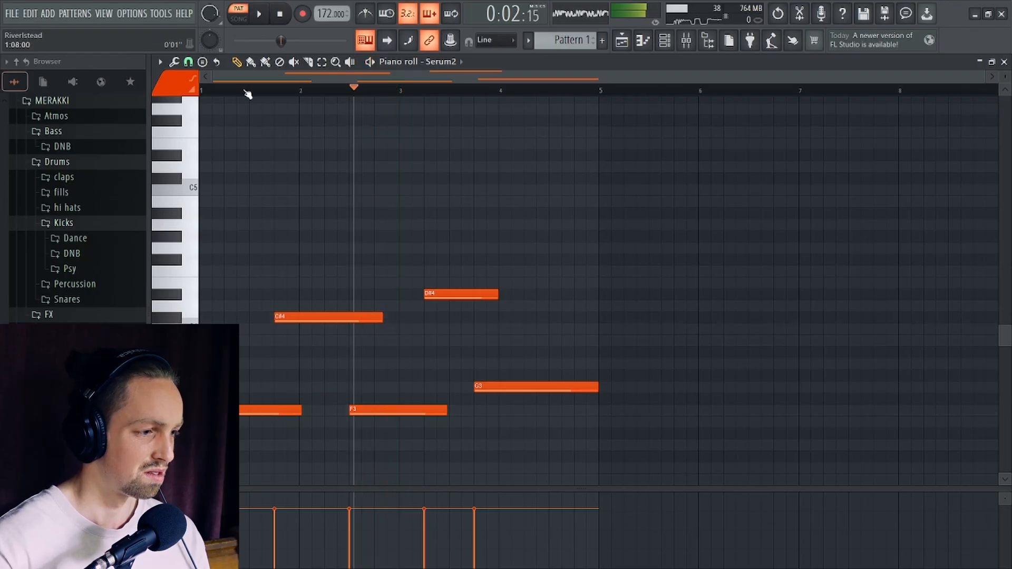
key("space")
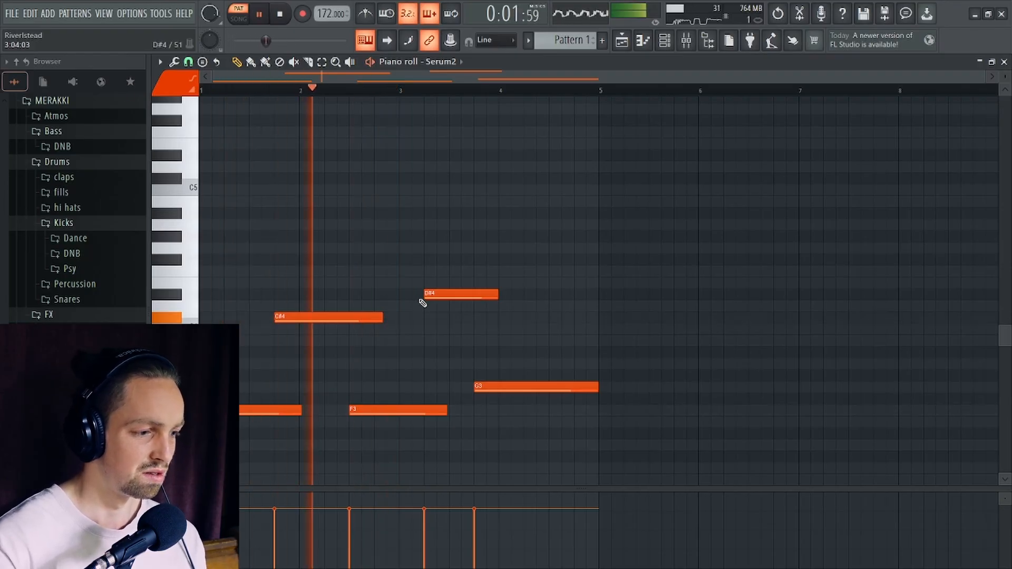
- Assign Macro 1 to the cutoff of the first main effects filter in Serum2 and name the macro CUT
left_click(1006, 61)
left_click(666, 43)
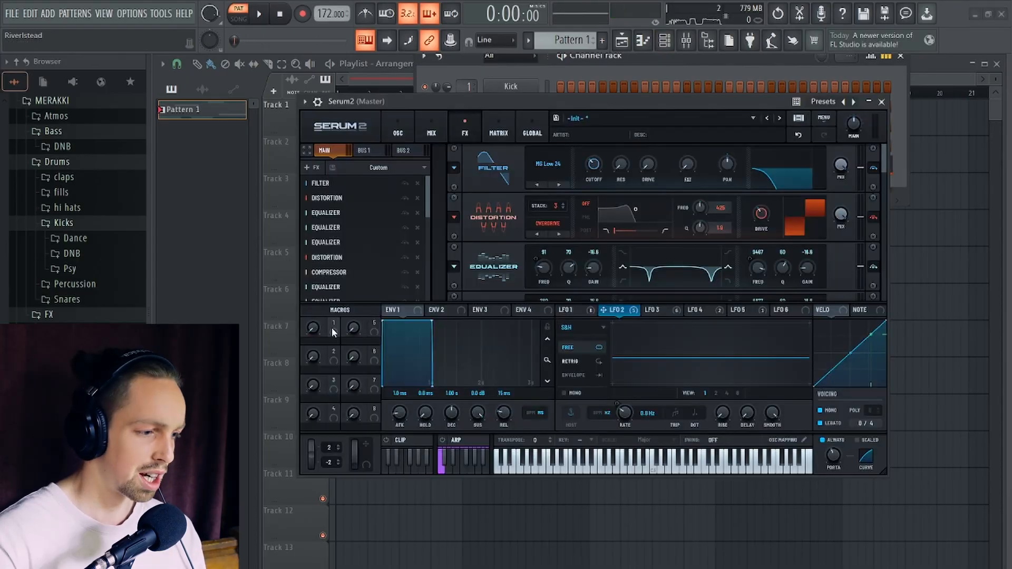
left_click_drag(334, 331, 590, 165)
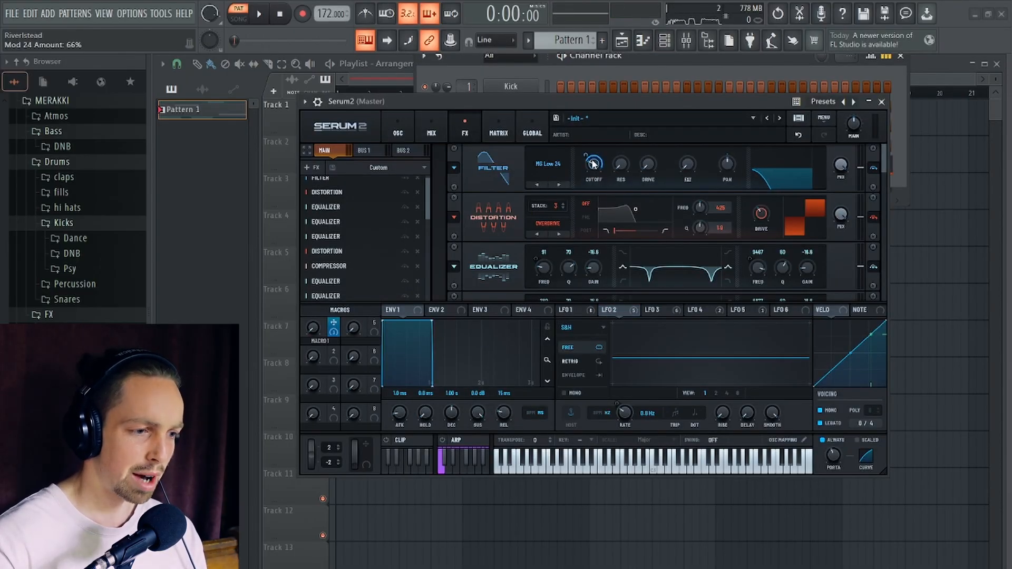
- Create an automation clip for the CUT macro in the playlist
left_click(165, 15)
mouse_move(211, 166)
left_click(332, 245)
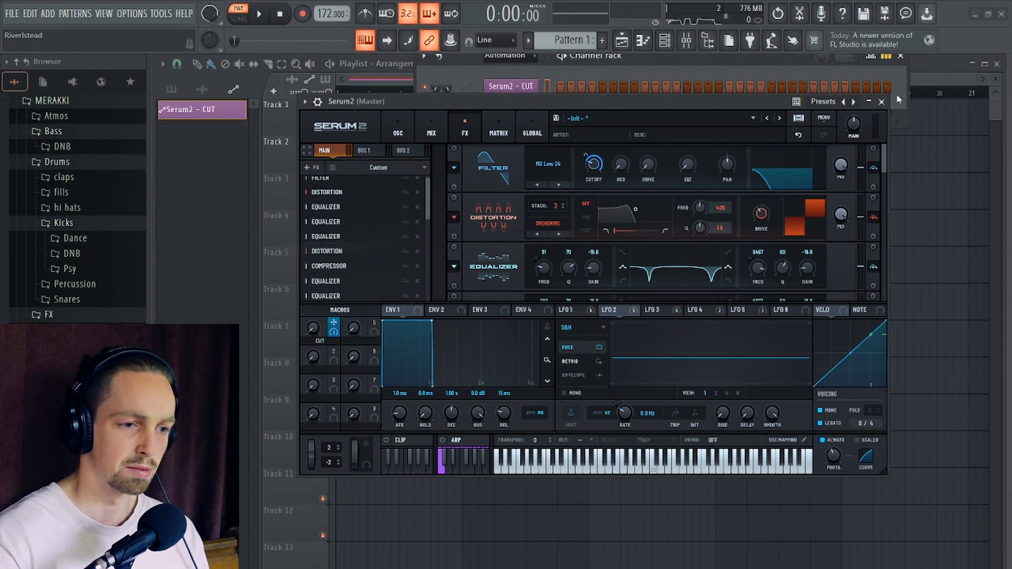
- Shape the CUT automation clip with a peak at bar 2, a dip in mid bar 2, and a second peak in bar 3
left_click(881, 102)
left_click(900, 56)
scroll(369, 189, "up", 3)
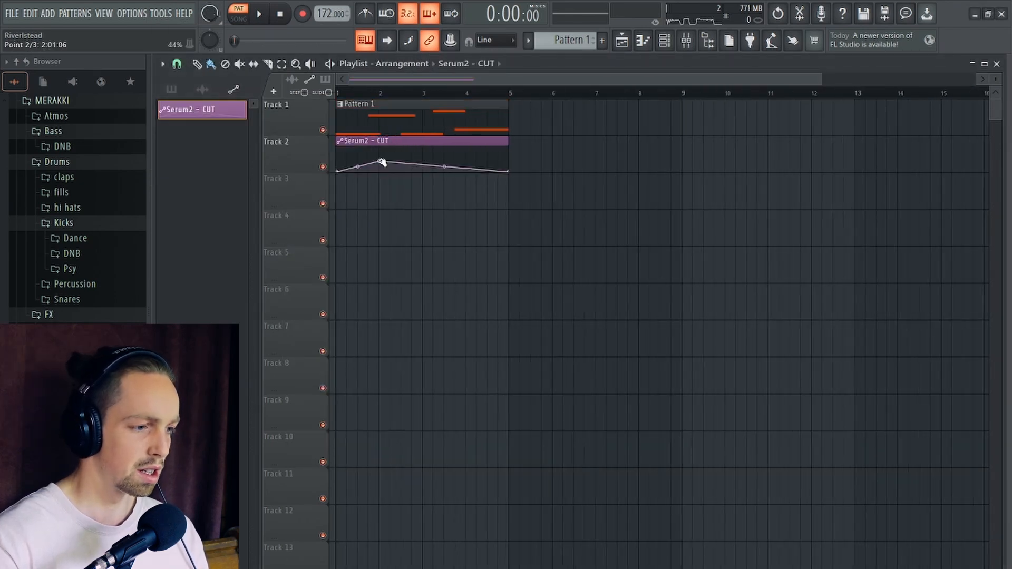
scroll(393, 168, "up", 2)
right_click(445, 172)
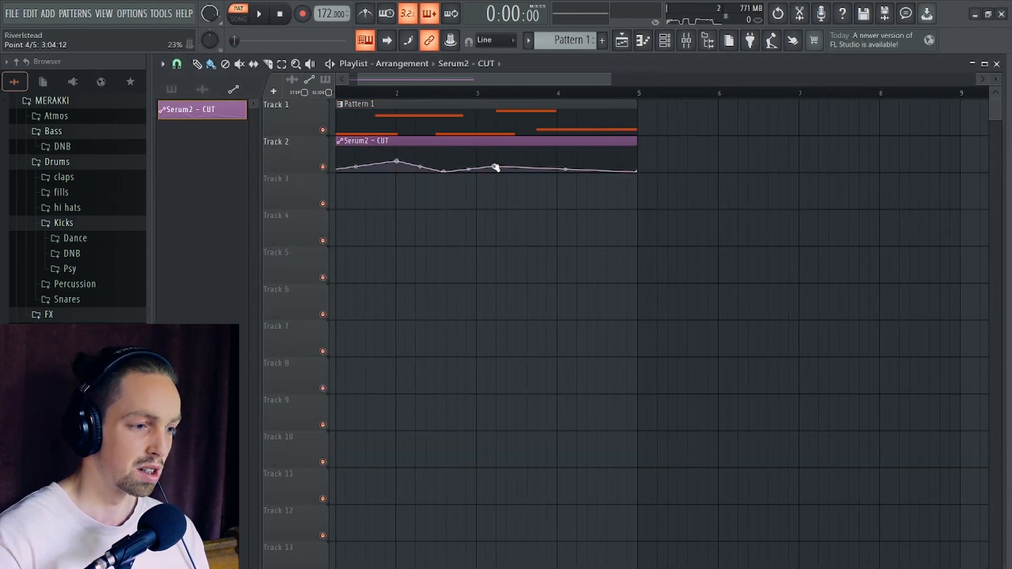
left_click_drag(496, 167, 517, 158)
- Play the arrangement in song mode while lowering both CUT automation peaks, shifting them earlier, and moving the dip to bar 2 step 8
scroll(522, 162, "down", 2)
key("l")
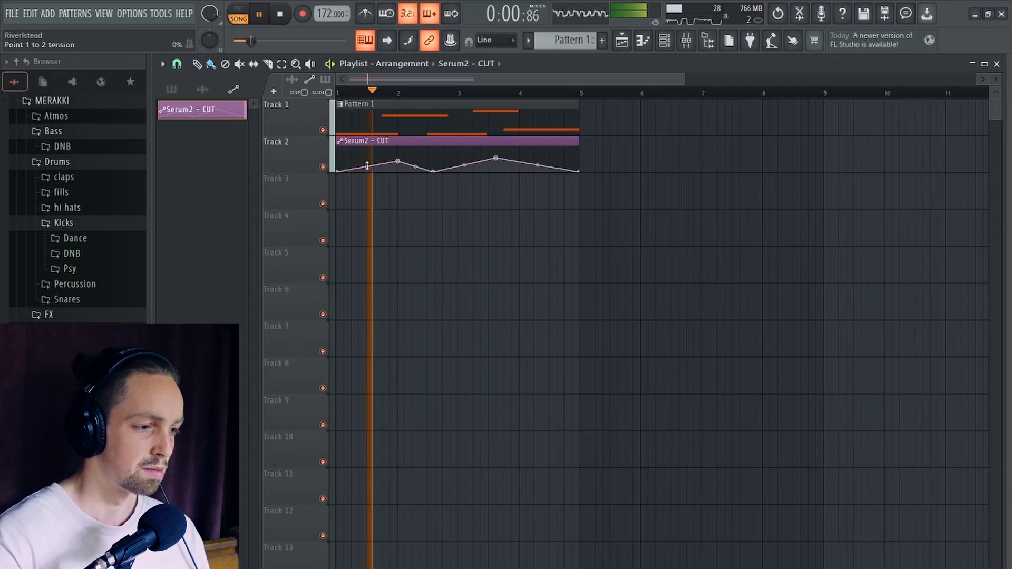
left_click_drag(404, 163, 390, 167)
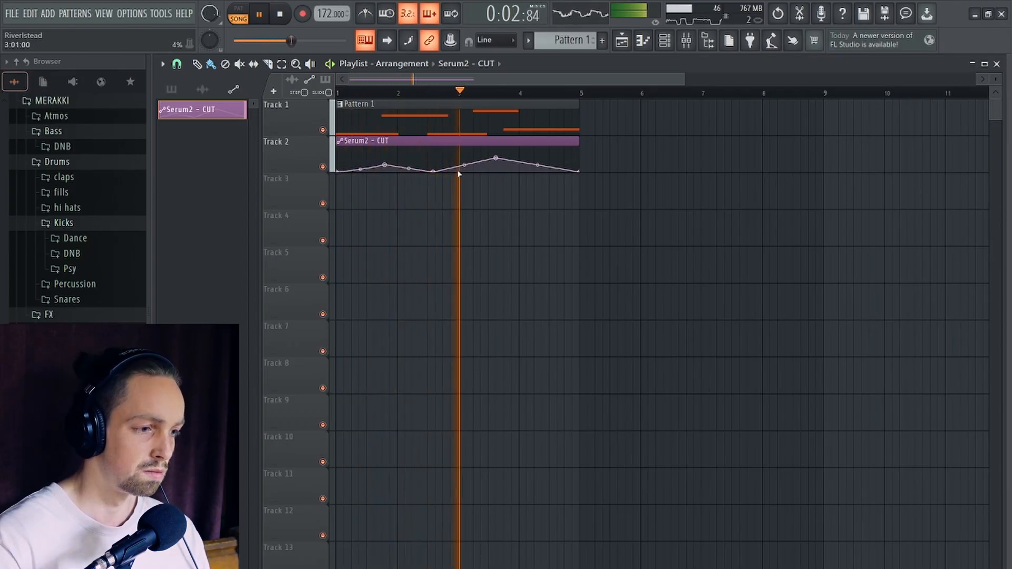
left_click_drag(503, 161, 425, 176)
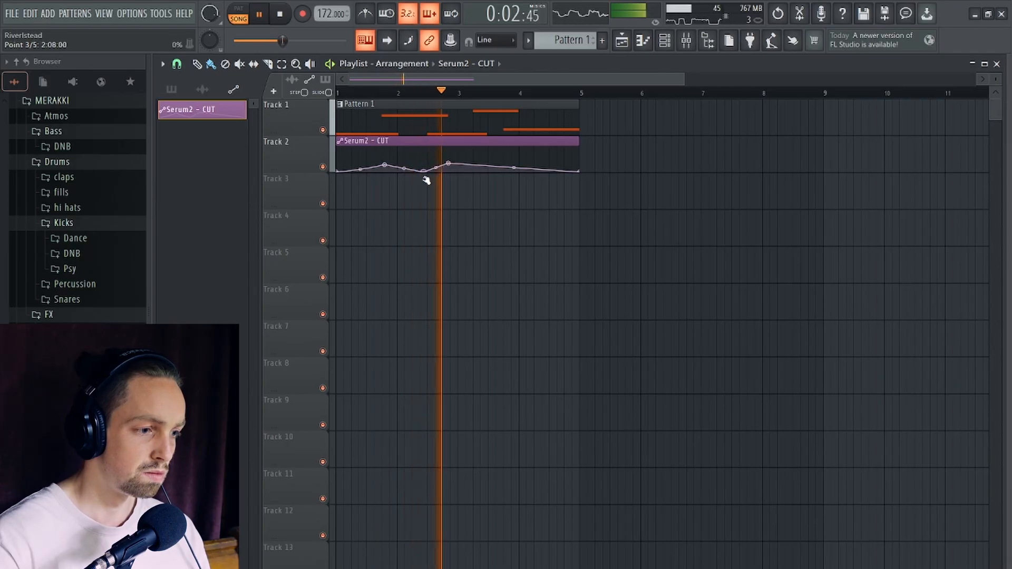
- Add an automation point at bar 4 step 3 and a higher peak in mid bar 4 to the CUT clip, then replay the arrangement
right_click(529, 166)
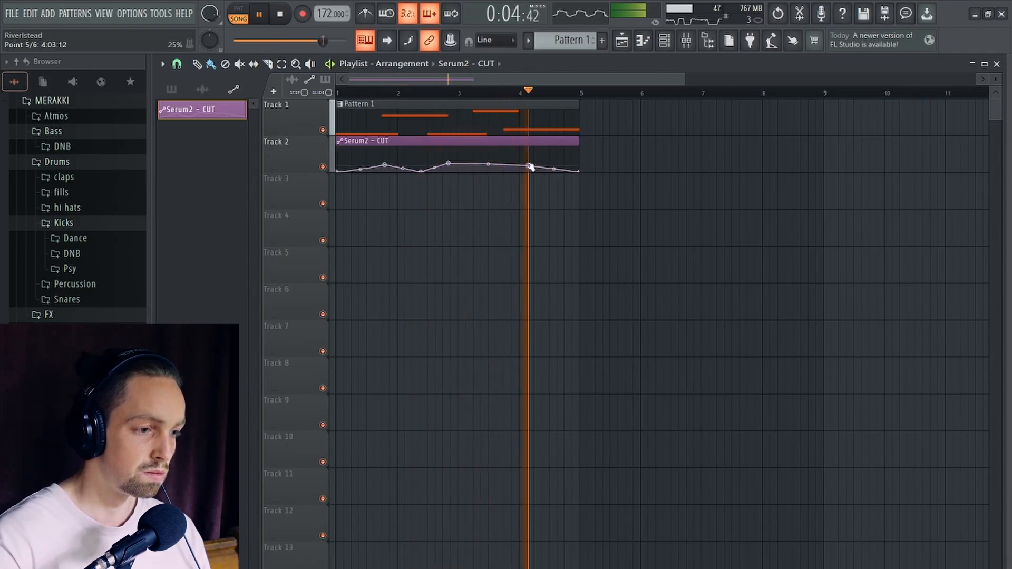
key("space")
right_click(546, 156)
key("space")
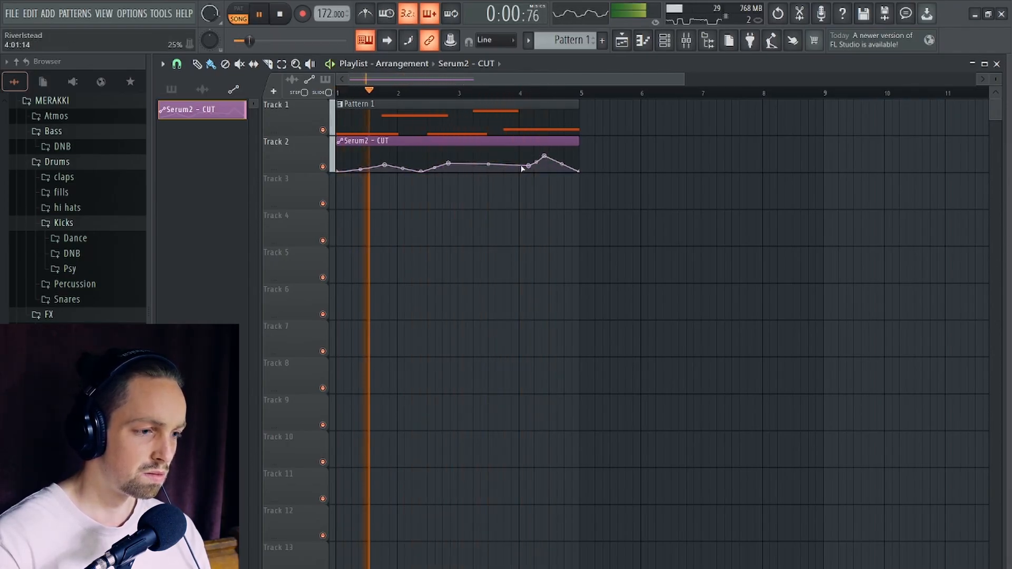
- Move the first CUT peak to bar 1 step 5 at 71%, raise the second peak, and shift the early bar 4 point down to mid bar 3
left_click_drag(528, 166, 438, 156)
left_click_drag(384, 165, 352, 154)
key("space")
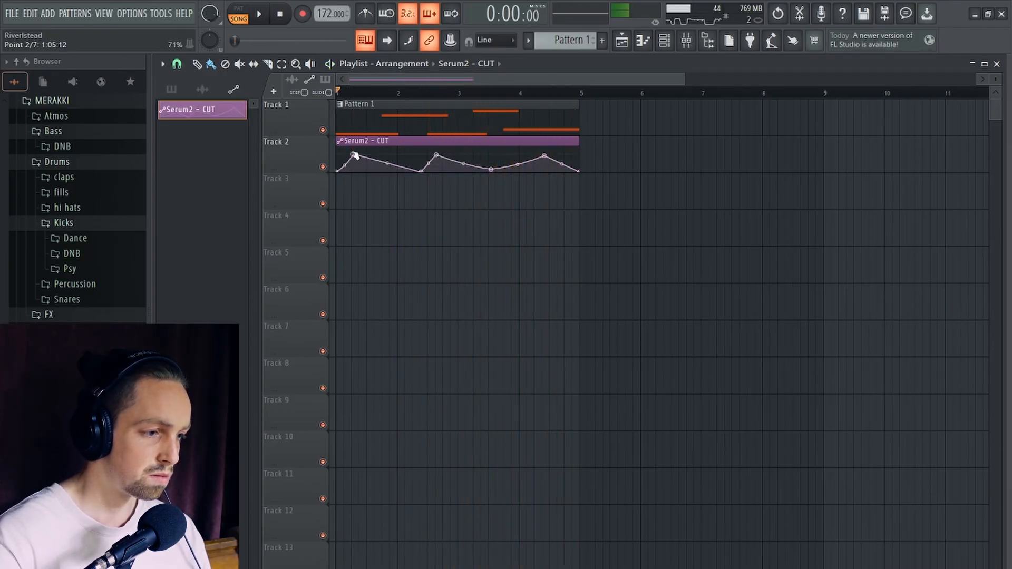
key("space")
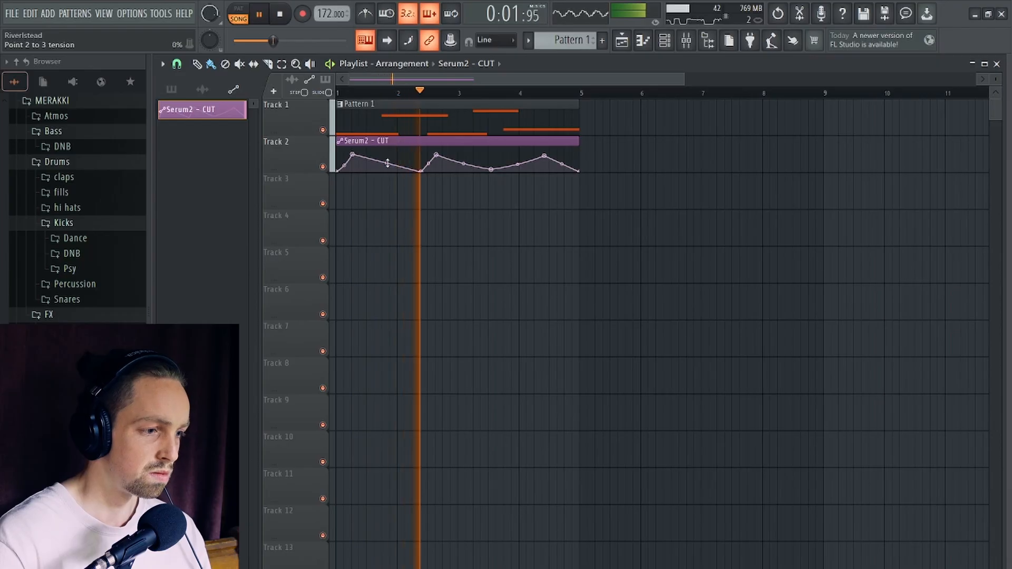
- During playback, shift the first CUT dip to late bar 1, the second dip to late bar 3, and the middle peak to mid bar 2
key("space")
left_click_drag(421, 171, 388, 163)
key("space")
left_click_drag(486, 172, 507, 167)
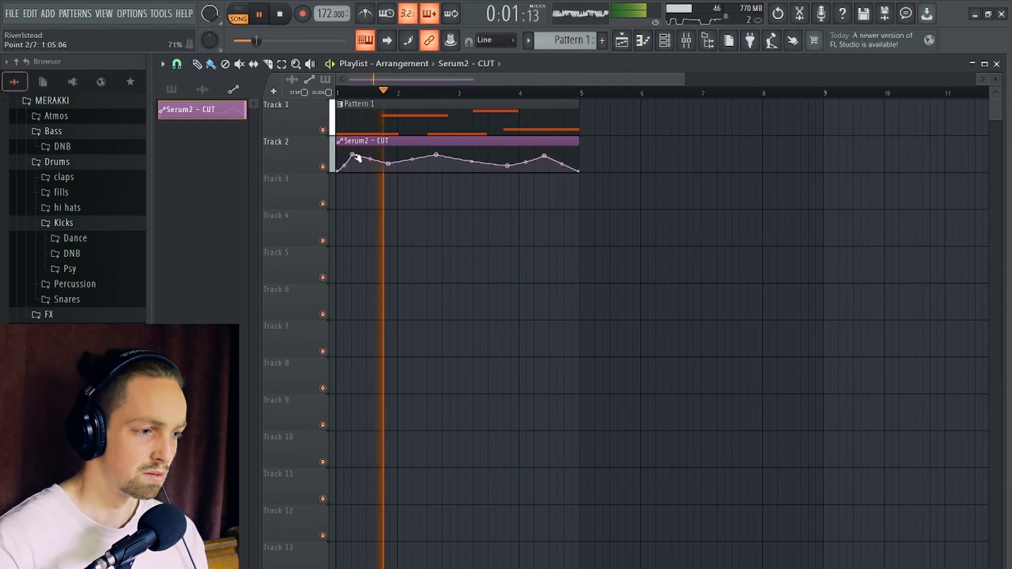
left_click_drag(391, 164, 377, 167)
left_click_drag(438, 156, 424, 158)
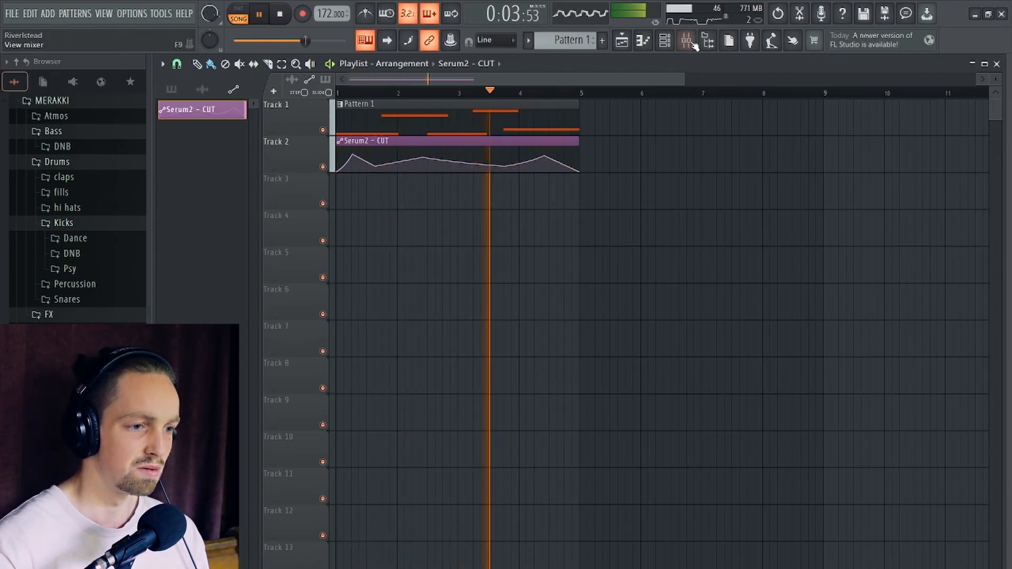
key("space")
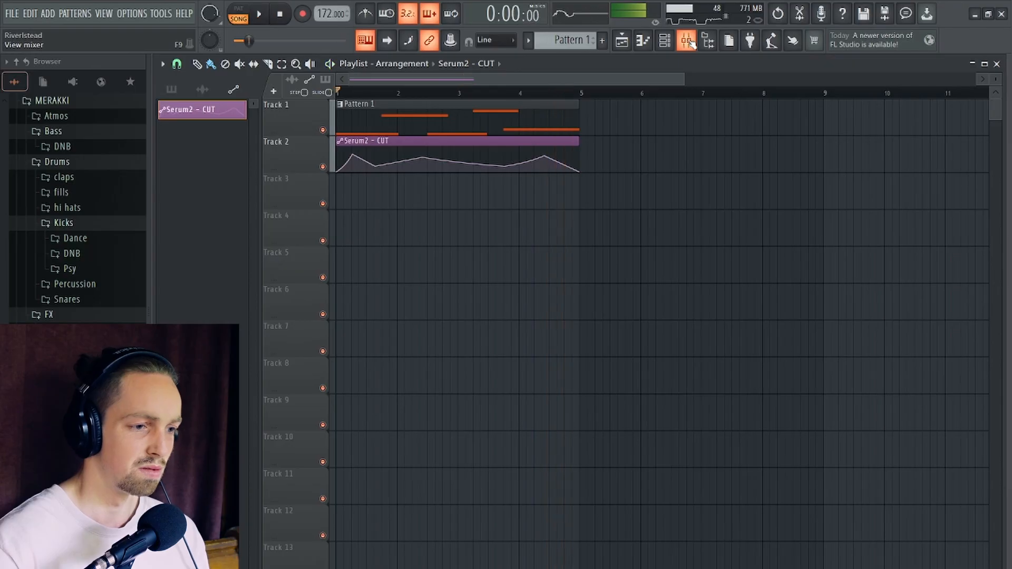
- Show all channels in the channel rack and route Serum2 to mixer track 1
left_click(690, 43)
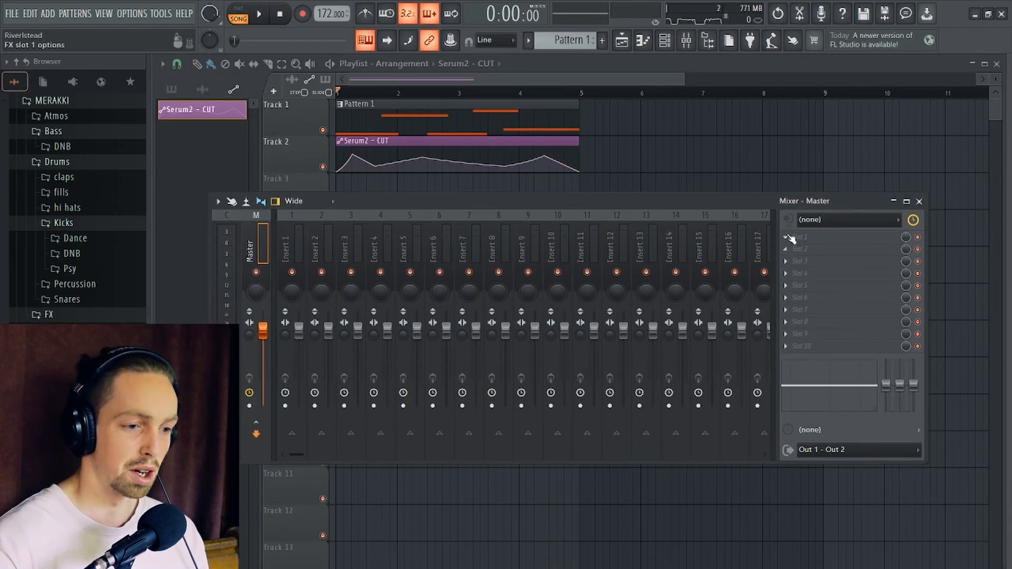
left_click(665, 42)
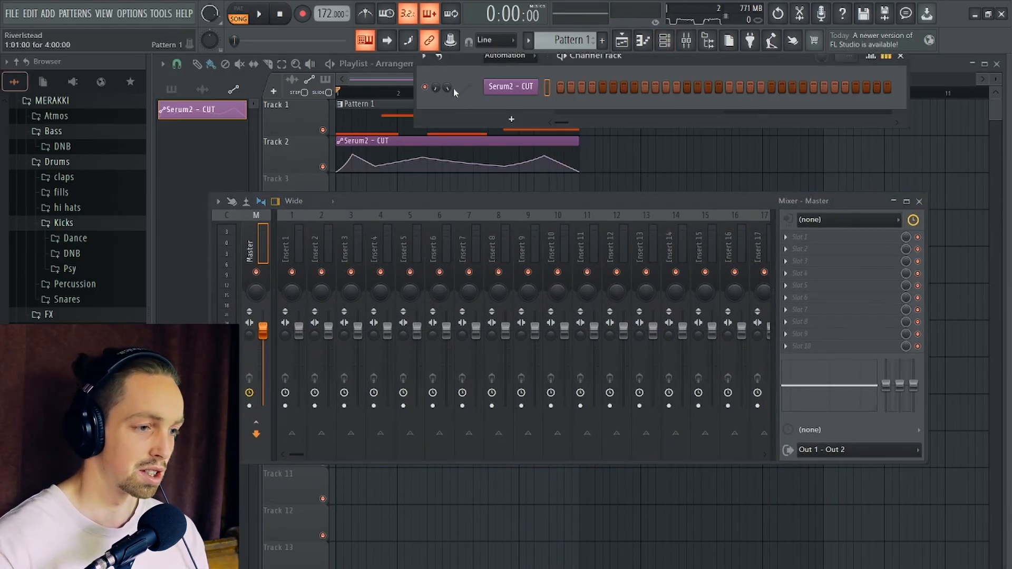
left_click(519, 62)
left_click(501, 69)
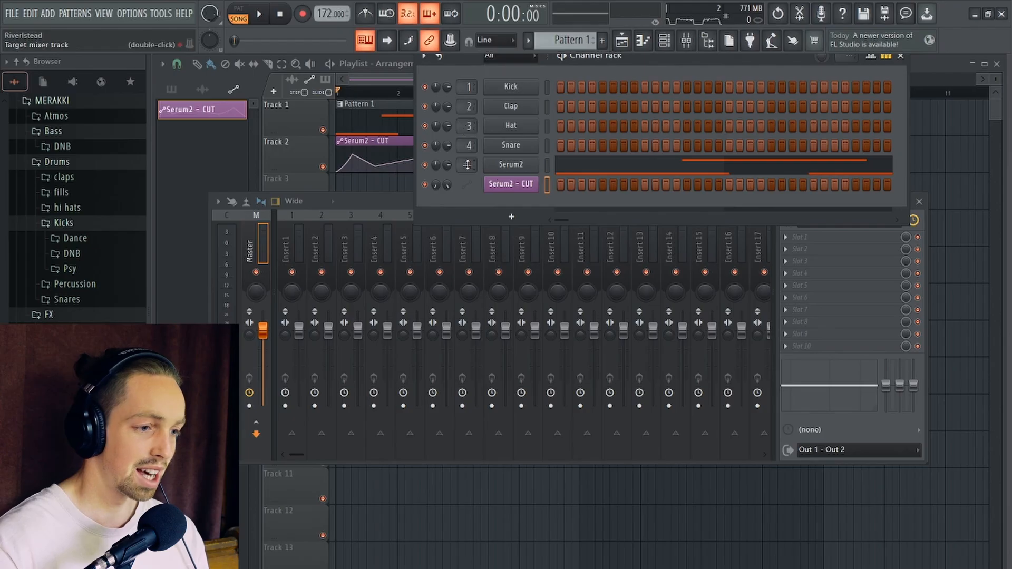
left_click_drag(467, 165, 468, 159)
left_click(900, 56)
- Load Fruity Parametric EQ 2 in the first effect slot of mixer Insert 1
left_click(786, 237)
mouse_move(809, 248)
left_click(545, 487)
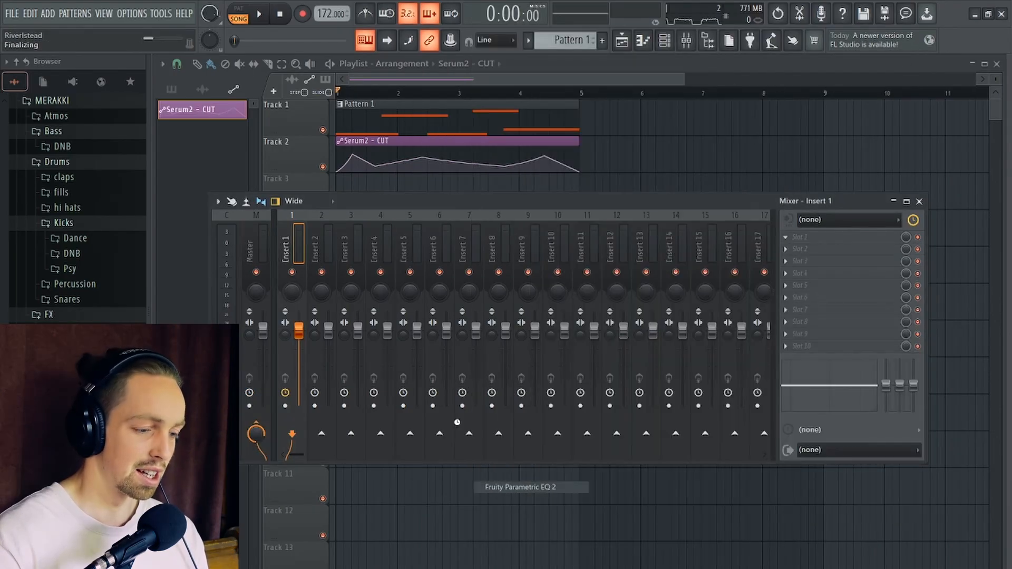
left_click_drag(317, 236, 257, 252)
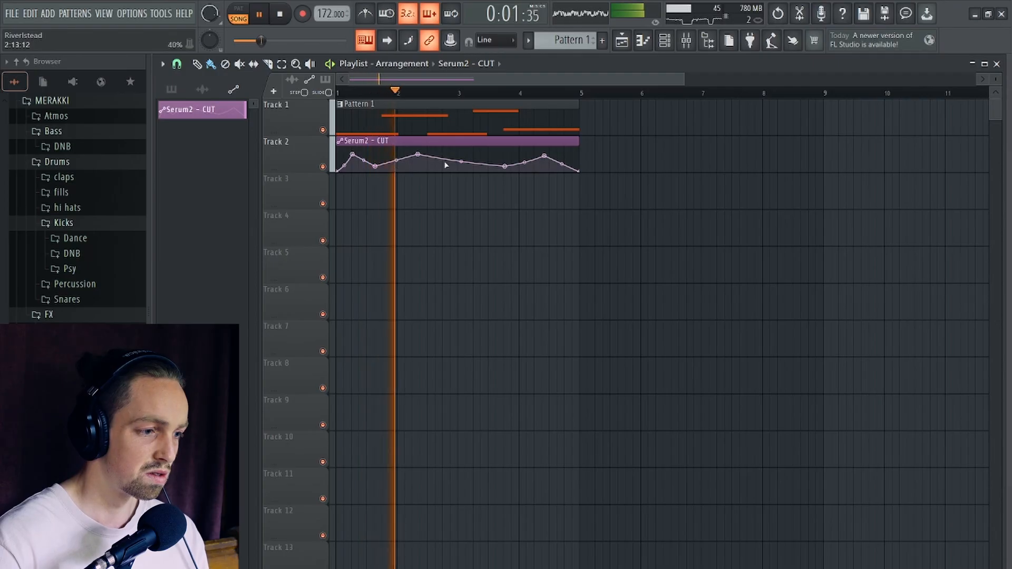
- Transpose the F3 note starting in mid bar 2 of the Serum2 bassline up to G#3 and audition the arrangement
double_click(388, 119)
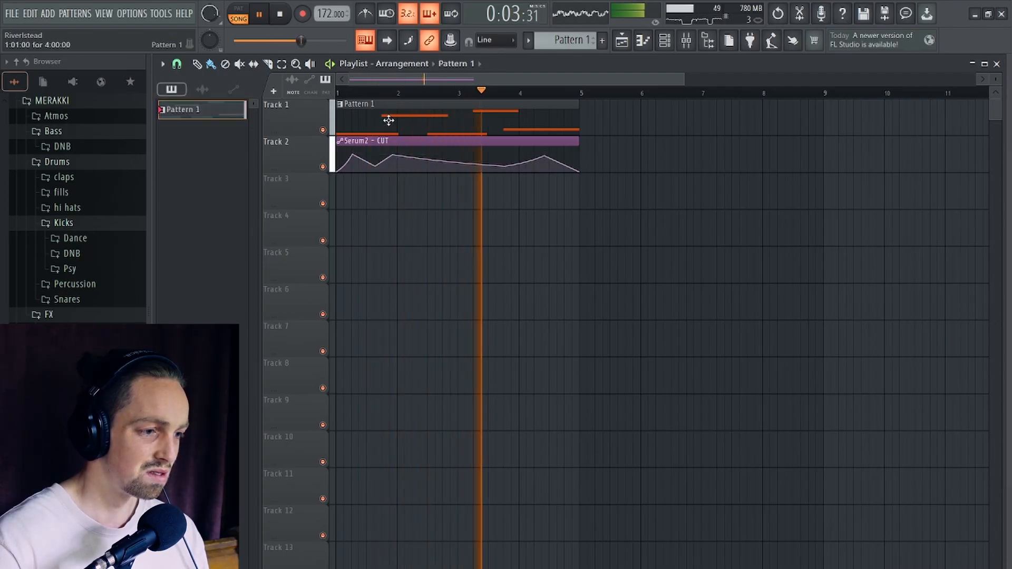
key("space")
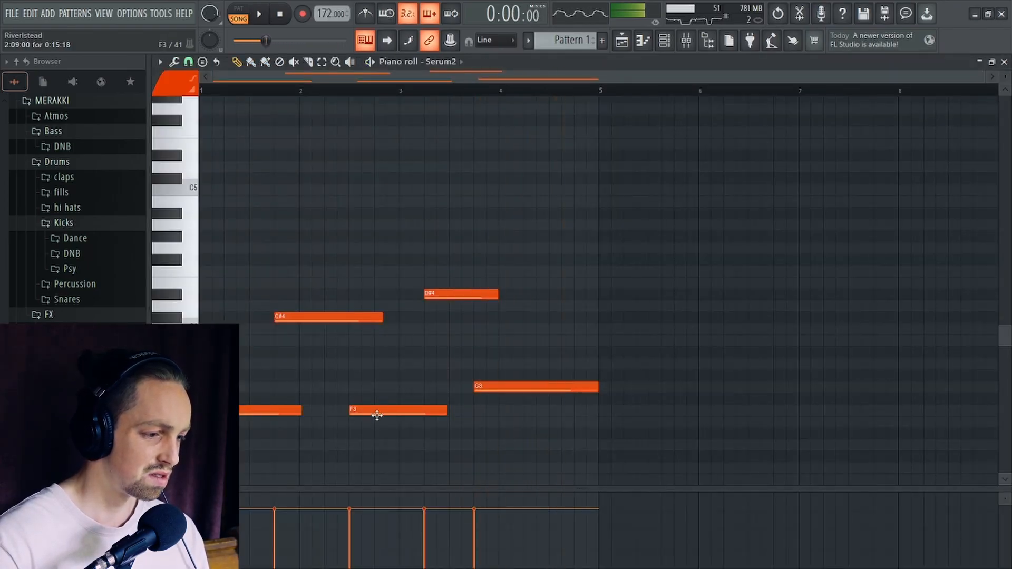
left_click_drag(376, 412, 374, 378)
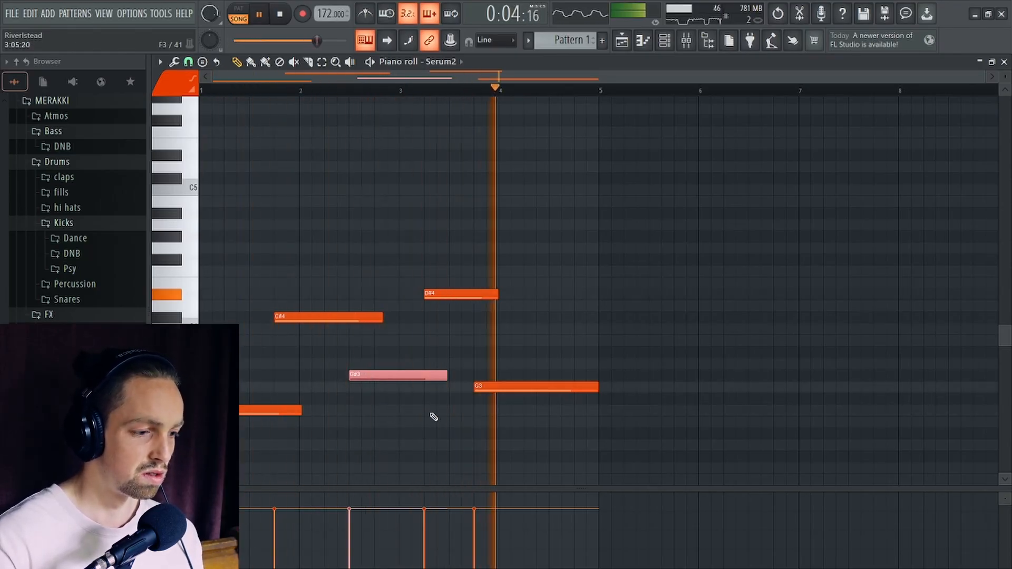
key("space")
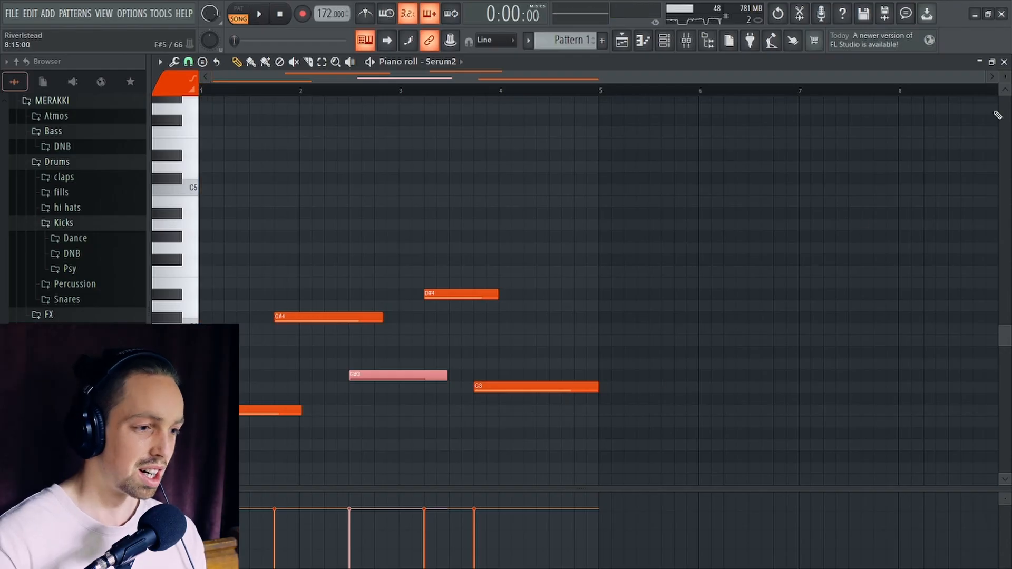
- Return to the playlist and load Frequency Shifter in the second effect slot of mixer Insert 1
key("F5")
scroll(338, 235, "up", 3)
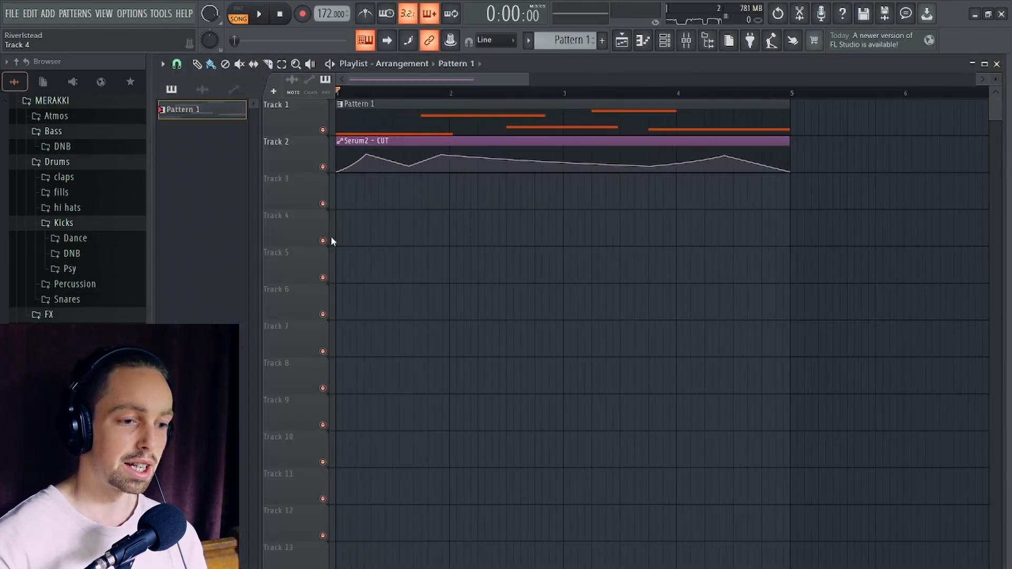
left_click(694, 46)
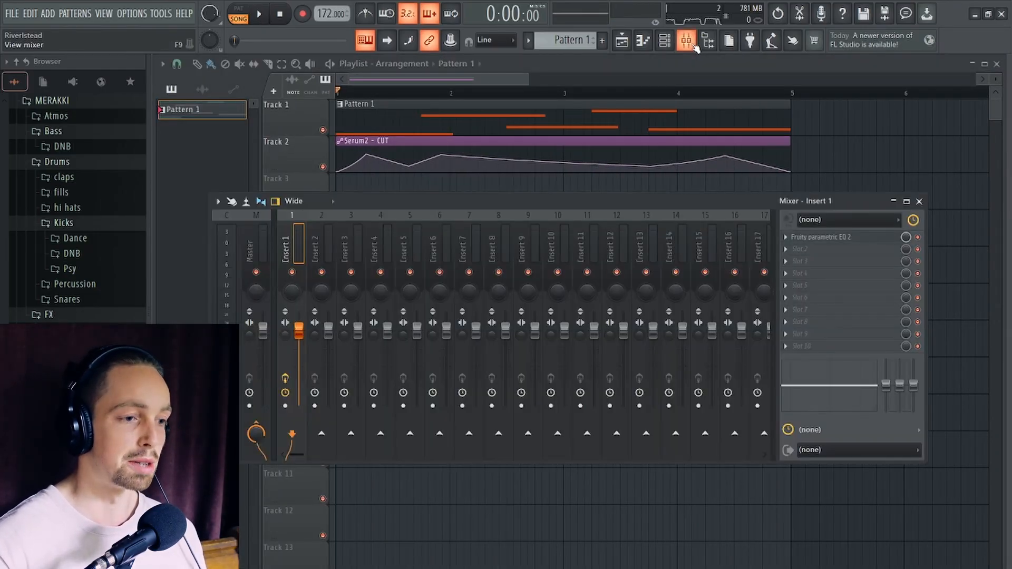
left_click(672, 45)
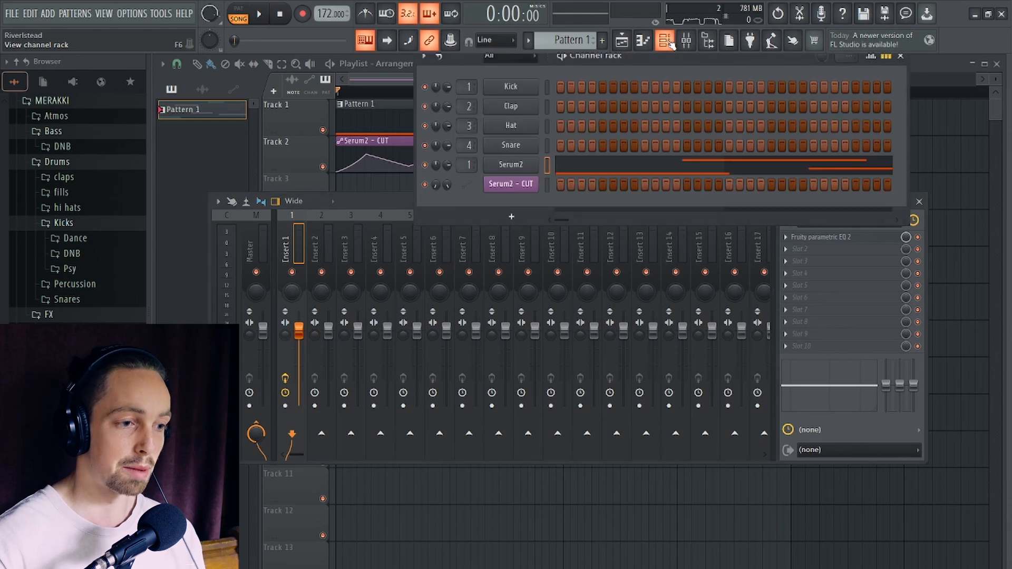
left_click(671, 45)
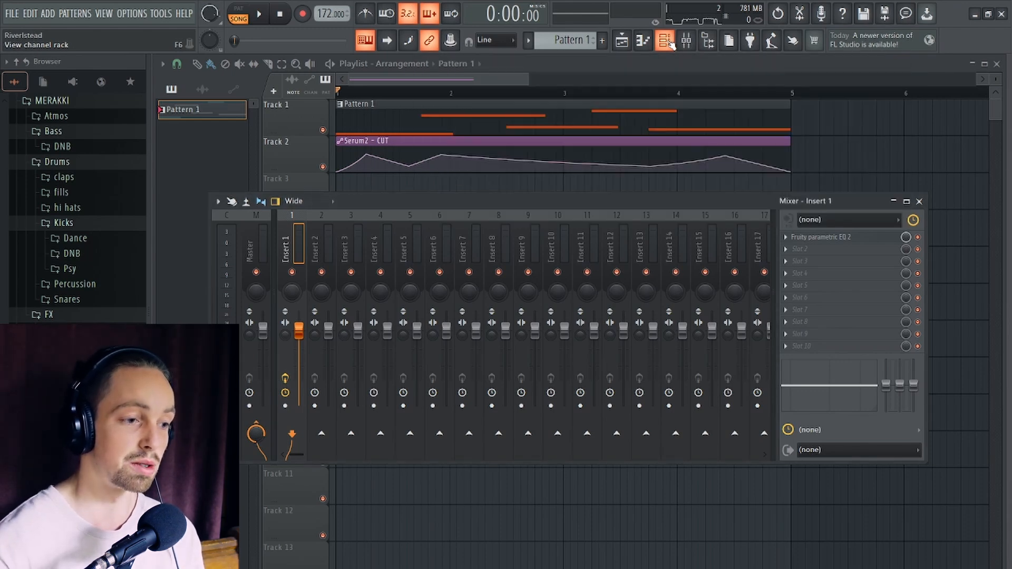
left_click(790, 251)
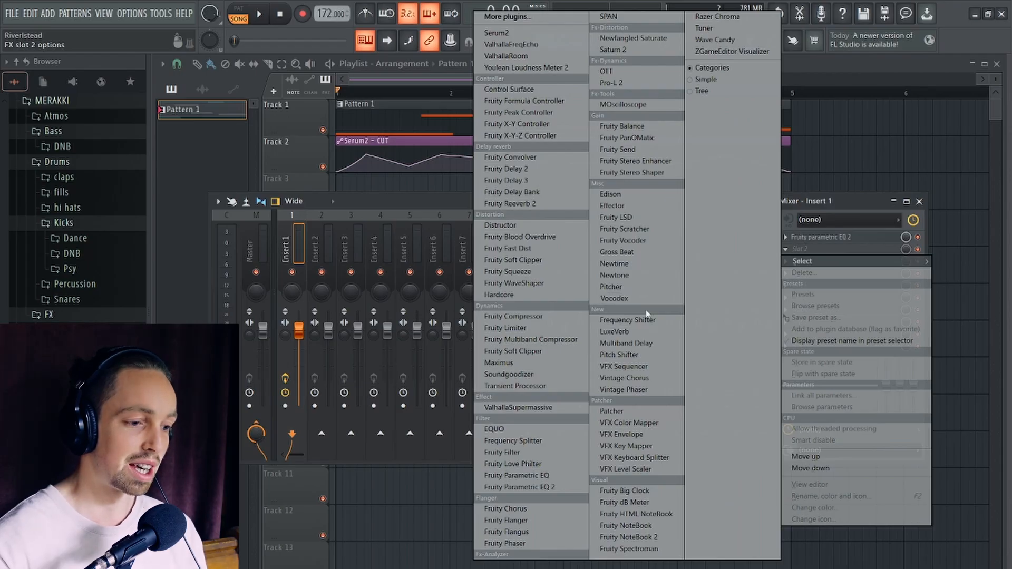
left_click(626, 320)
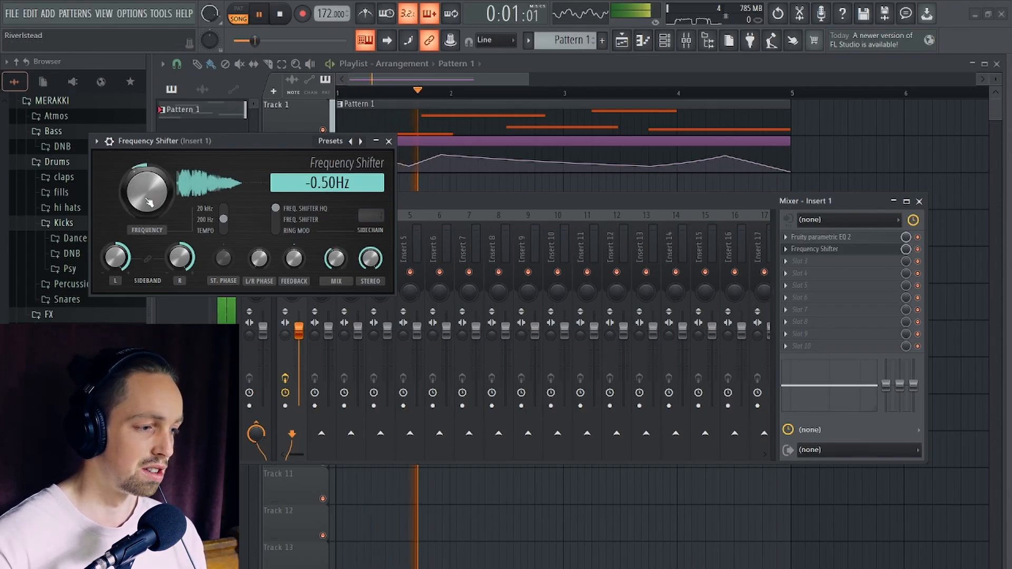
- Set the Frequency Shifter's frequency to 0.92 Hz while auditioning the bass, close the plugin, and stop playback
left_click_drag(147, 203, 154, 196)
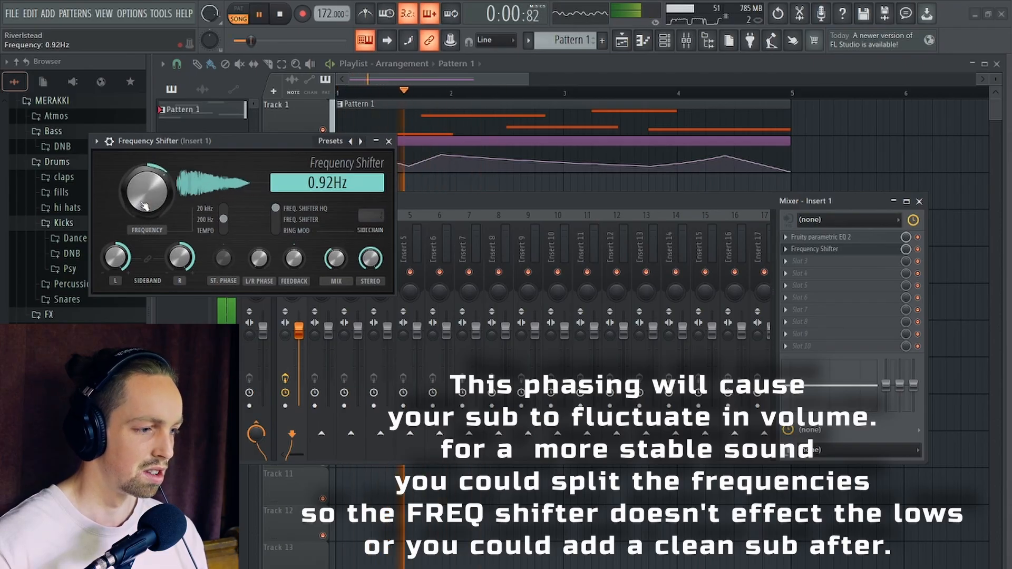
left_click(389, 141)
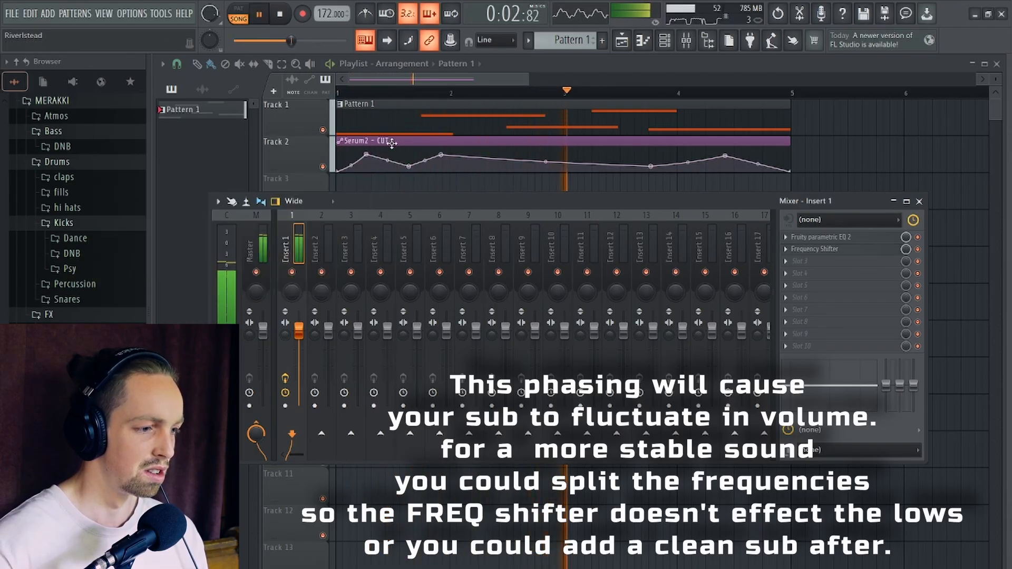
left_click_drag(726, 195, 701, 177)
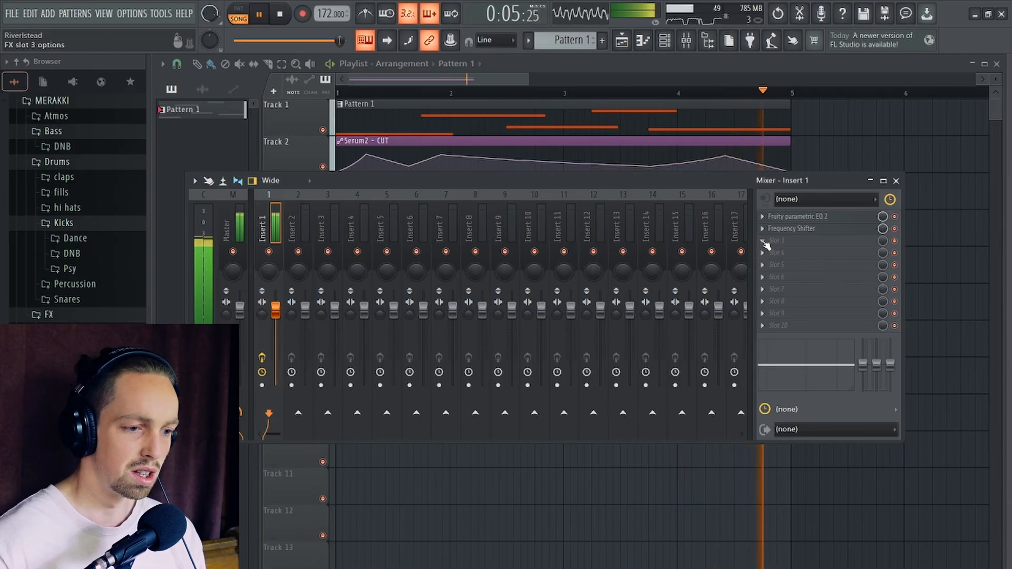
key("space")
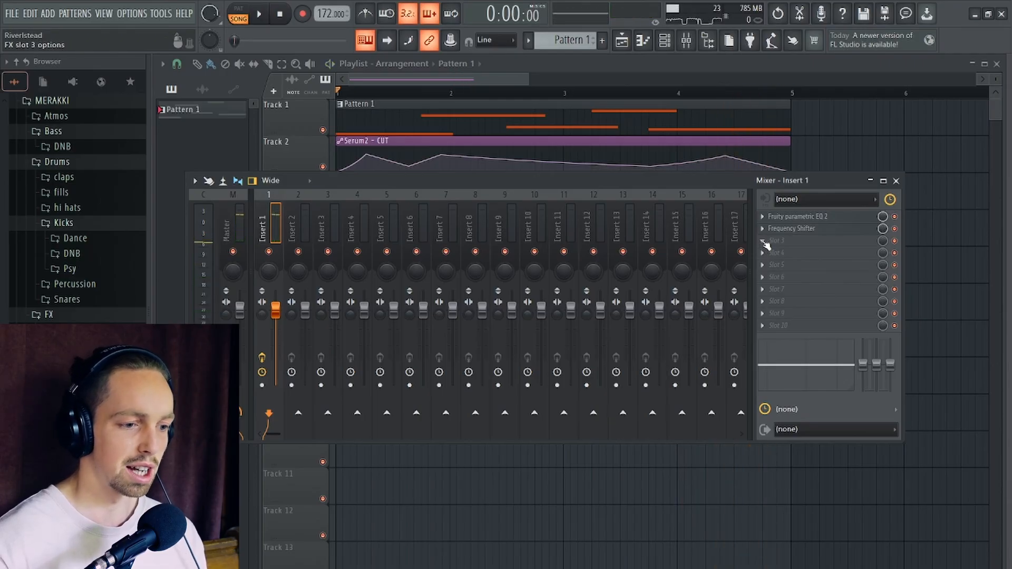
- Load Edison in the third effect slot of Insert 1 and record the four-bar bassline into it
left_click(763, 242)
left_click(588, 194)
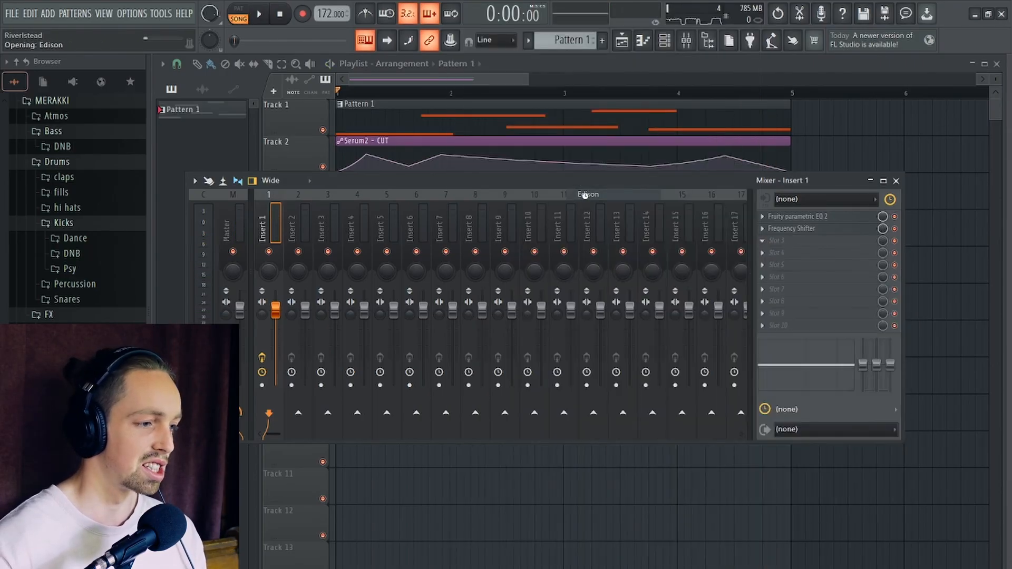
left_click(262, 16)
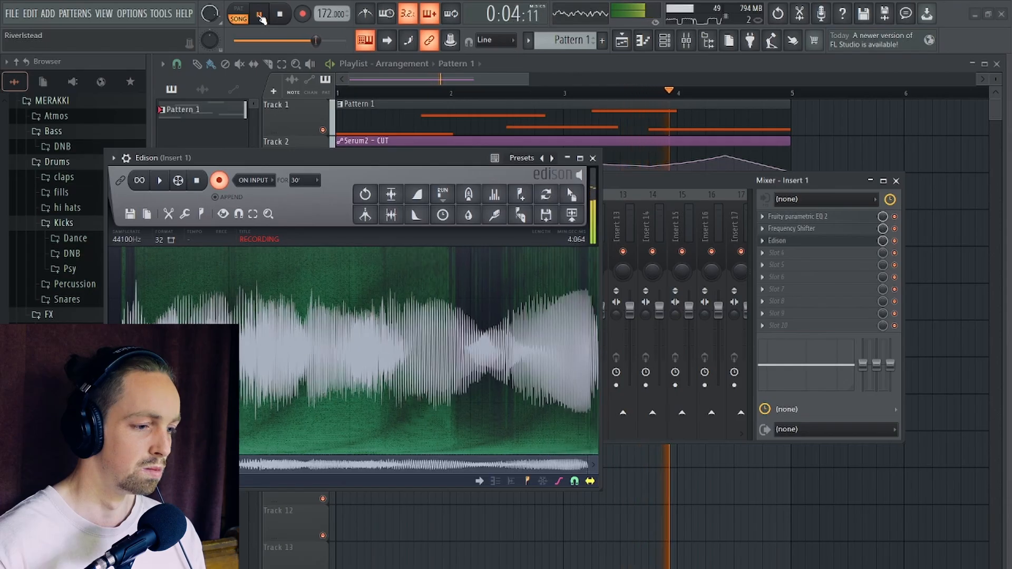
left_click(261, 17)
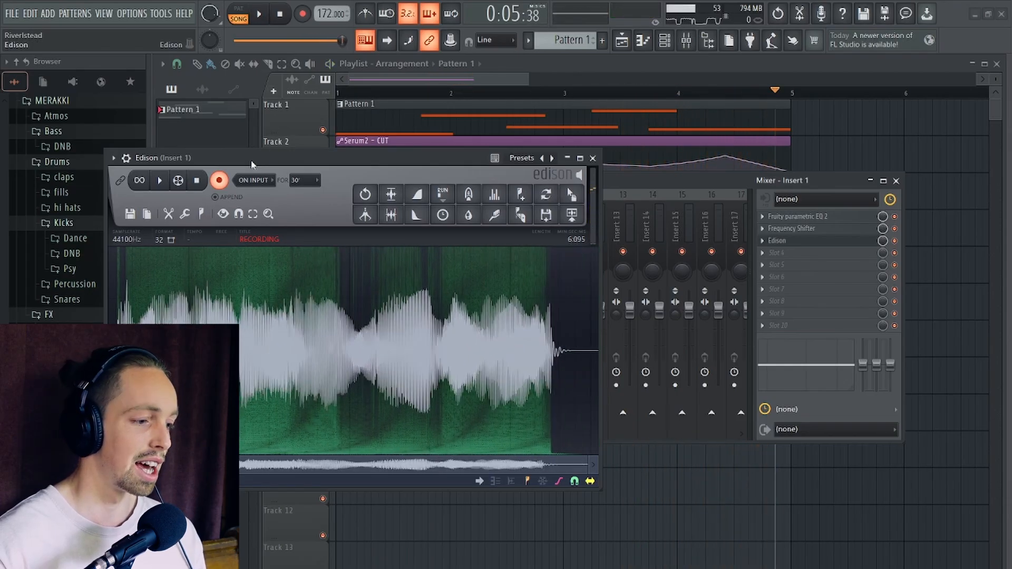
left_click(220, 180)
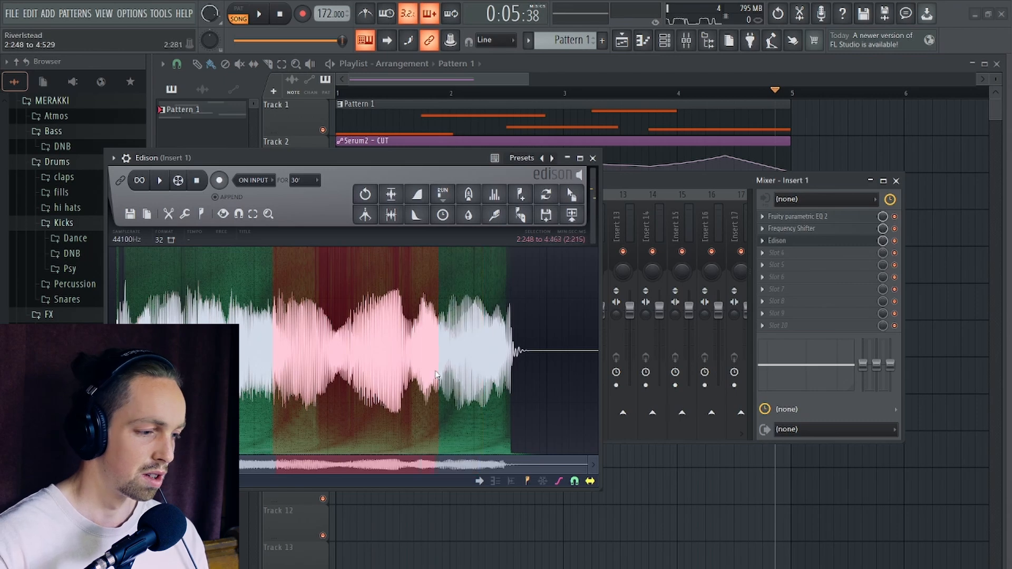
- Select the section from 2.248 to 3.010 of the Edison recording and audition it
left_click_drag(349, 378, 331, 380)
key("space")
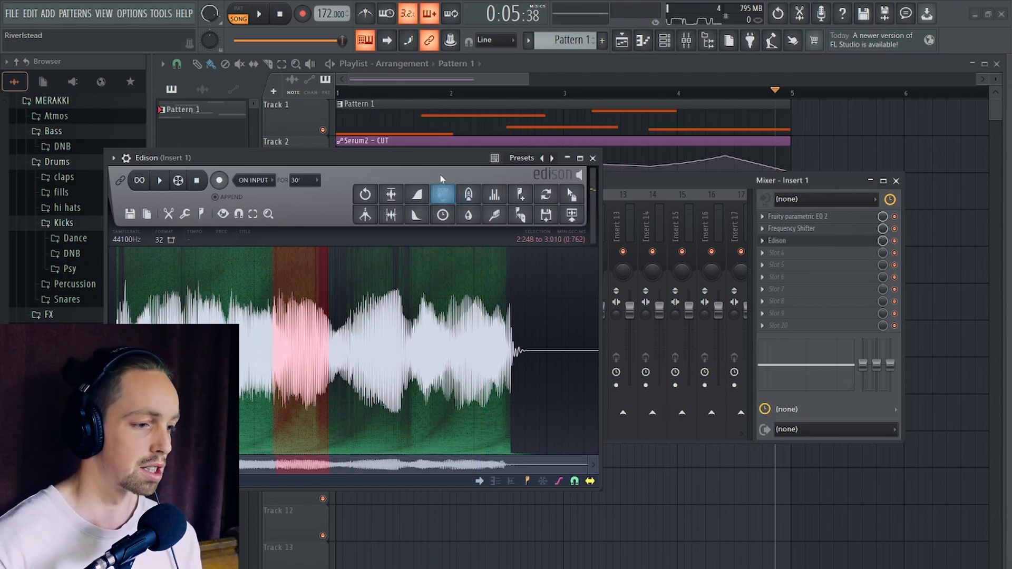
left_click_drag(486, 158, 446, 155)
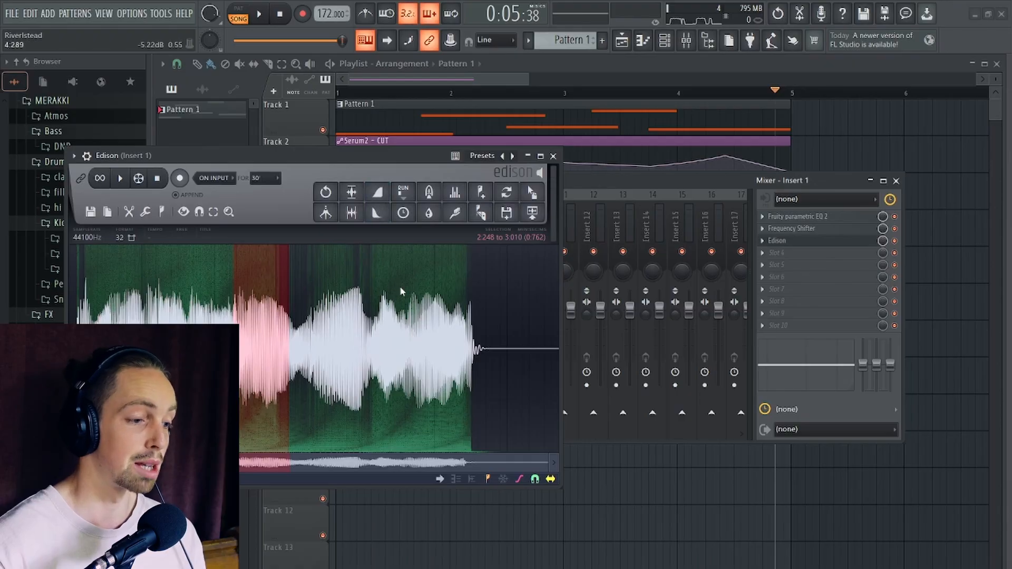
- Select the entire bass recording in Edison and move its window clear of the mixer slots
left_click_drag(361, 166, 487, 170)
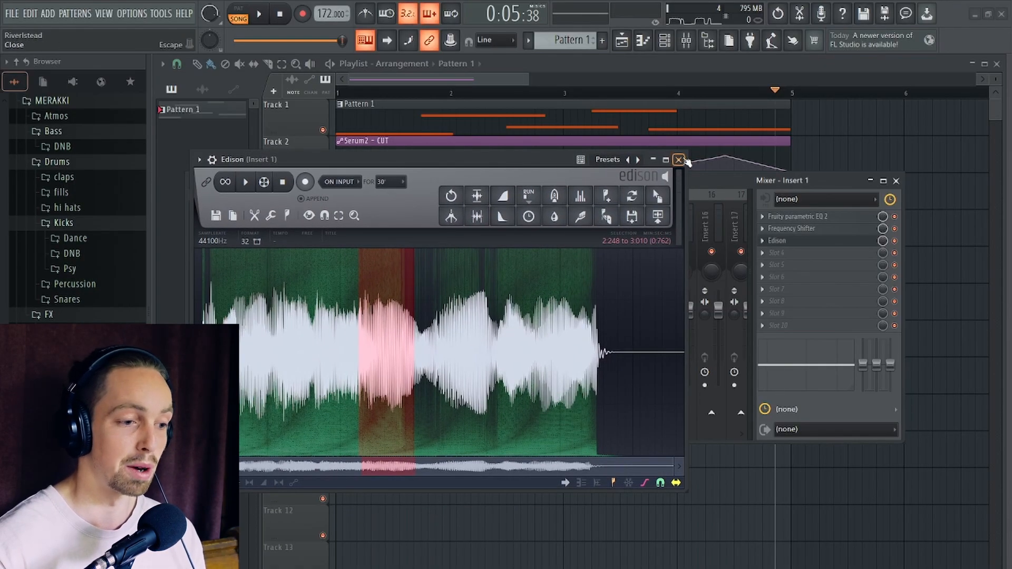
key("ctrl+a")
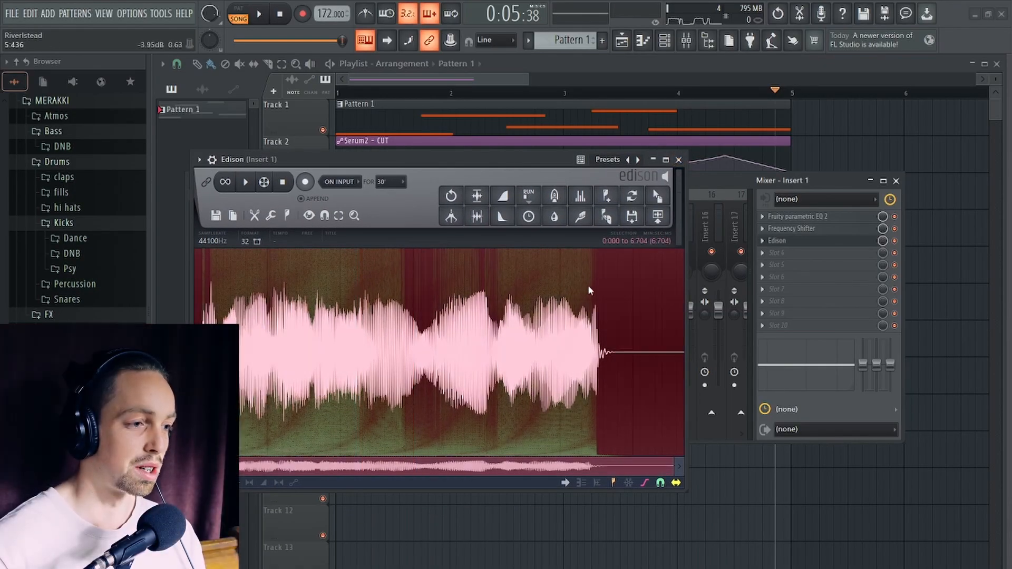
left_click_drag(541, 165, 539, 136)
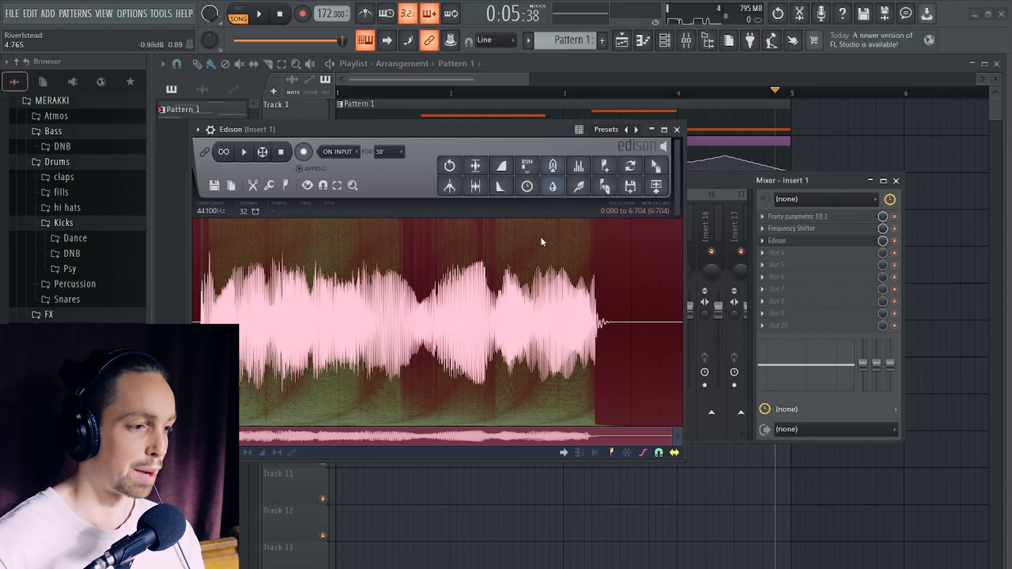